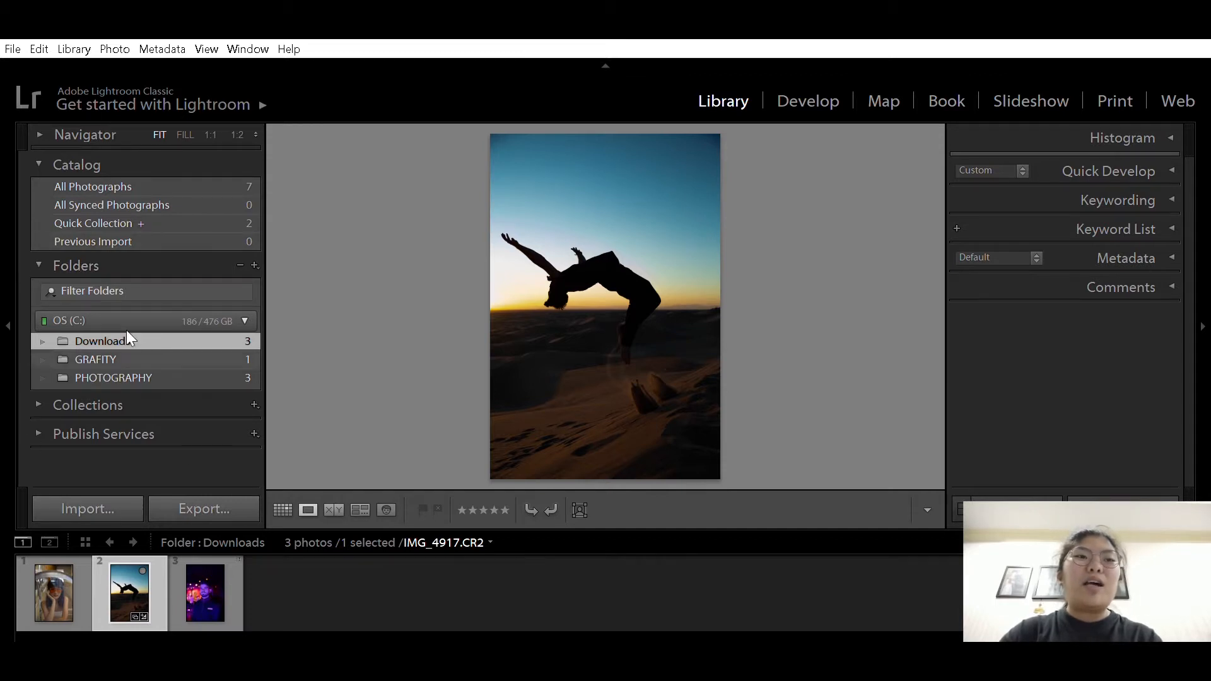
# Step: Collapse the Catalog section and keep the Folders section expanded to show the folders on OS (C:)
pyautogui.click(42, 259)
pyautogui.click(40, 164)
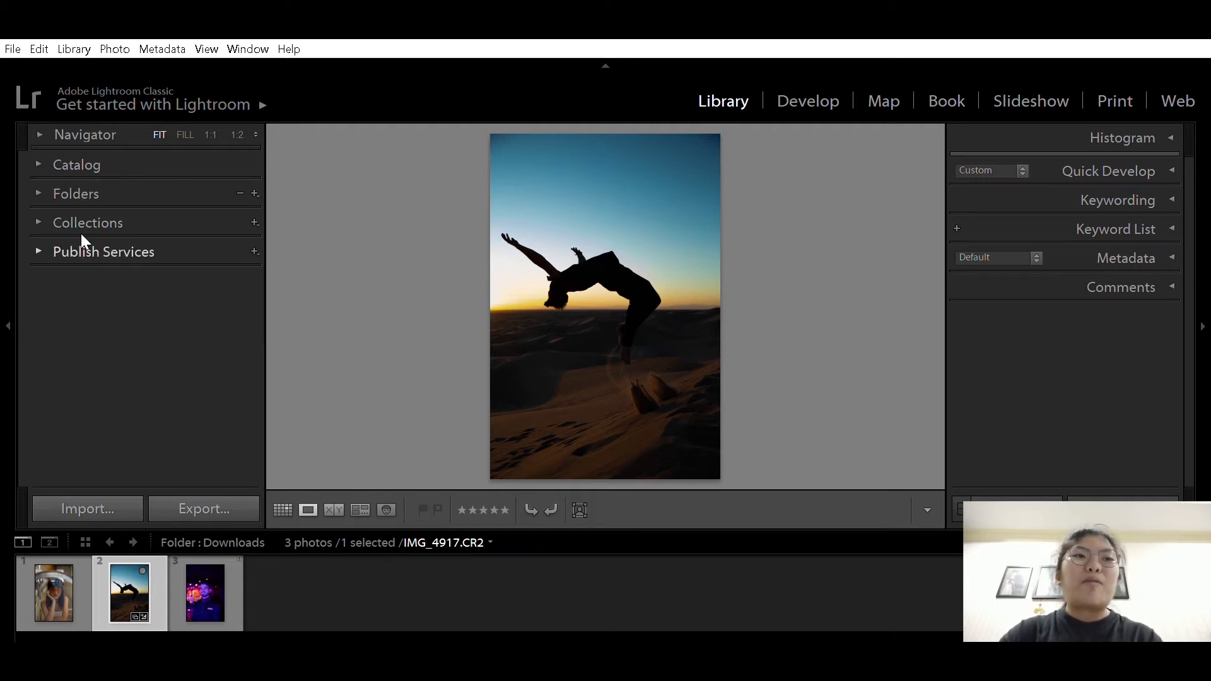
pyautogui.click(40, 184)
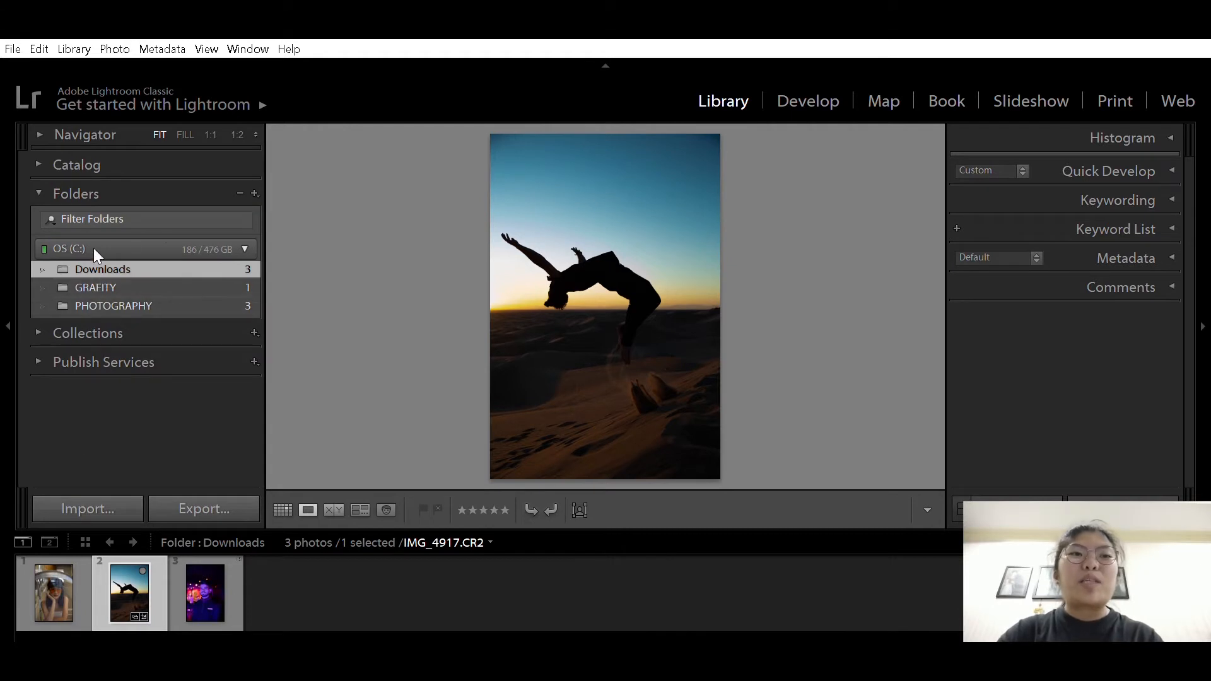
pyautogui.click(165, 228)
pyautogui.click(165, 228)
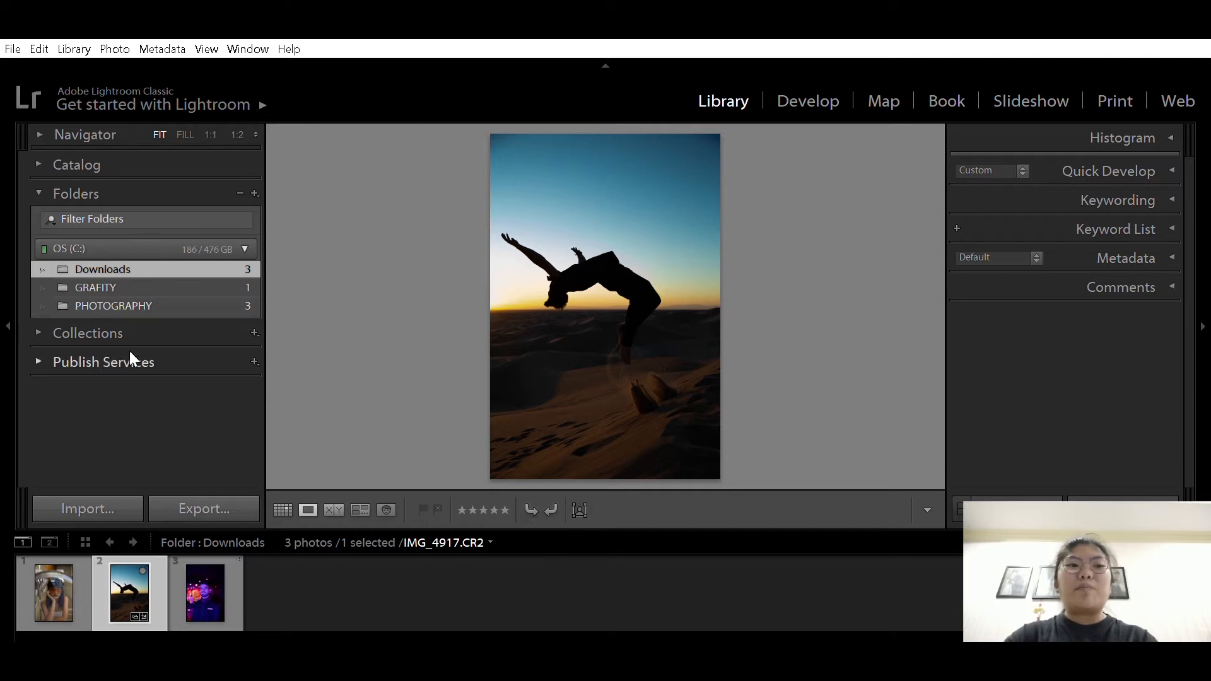
# Step: Import the Eiffel Tower photo 1306470539.jpg and display the contents of the Downloads folder
pyautogui.click(79, 490)
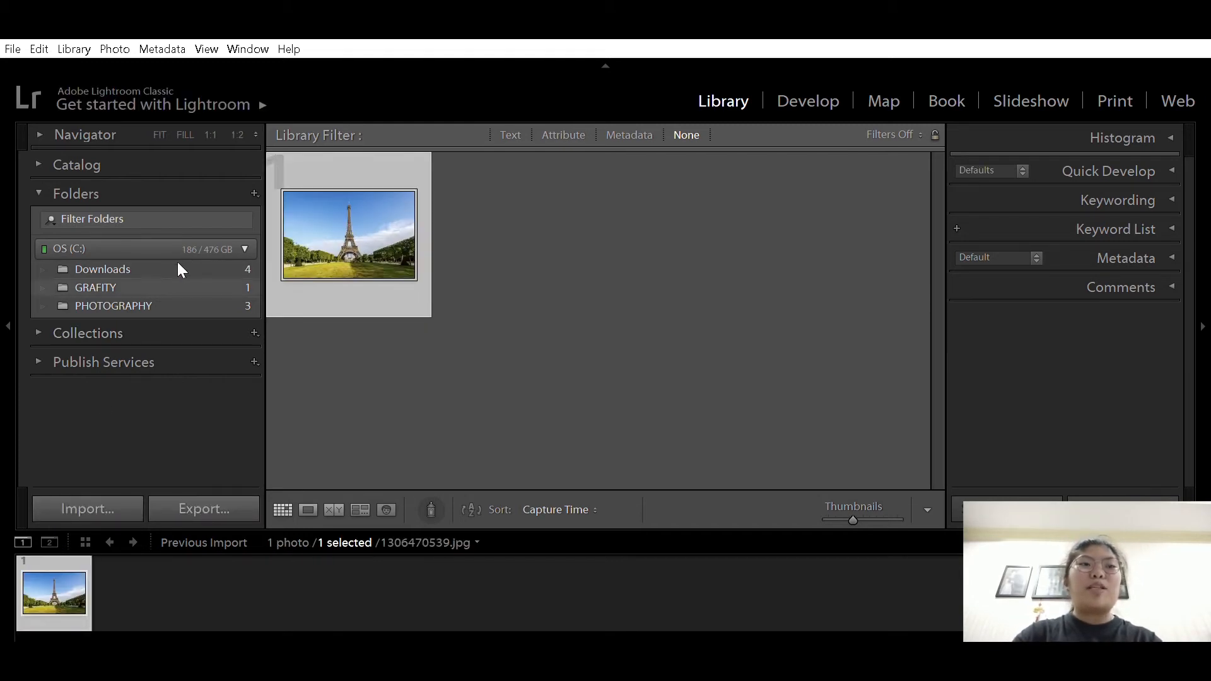
pyautogui.click(147, 304)
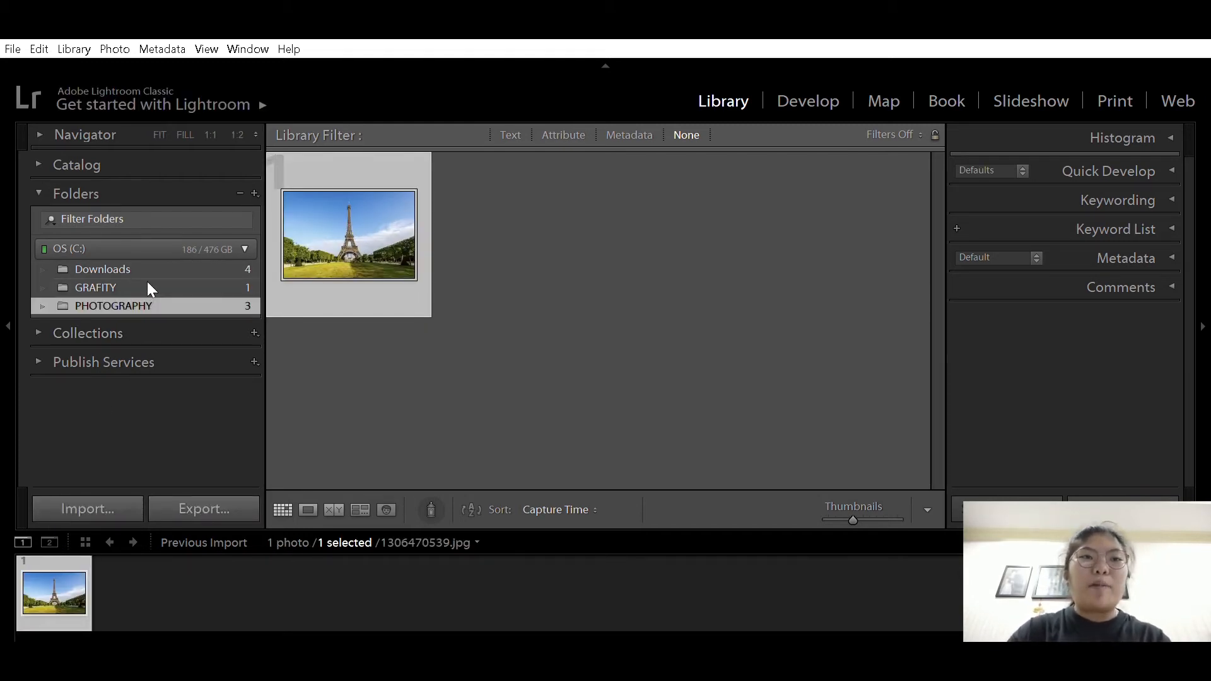
pyautogui.press('Up')
pyautogui.press('Up')
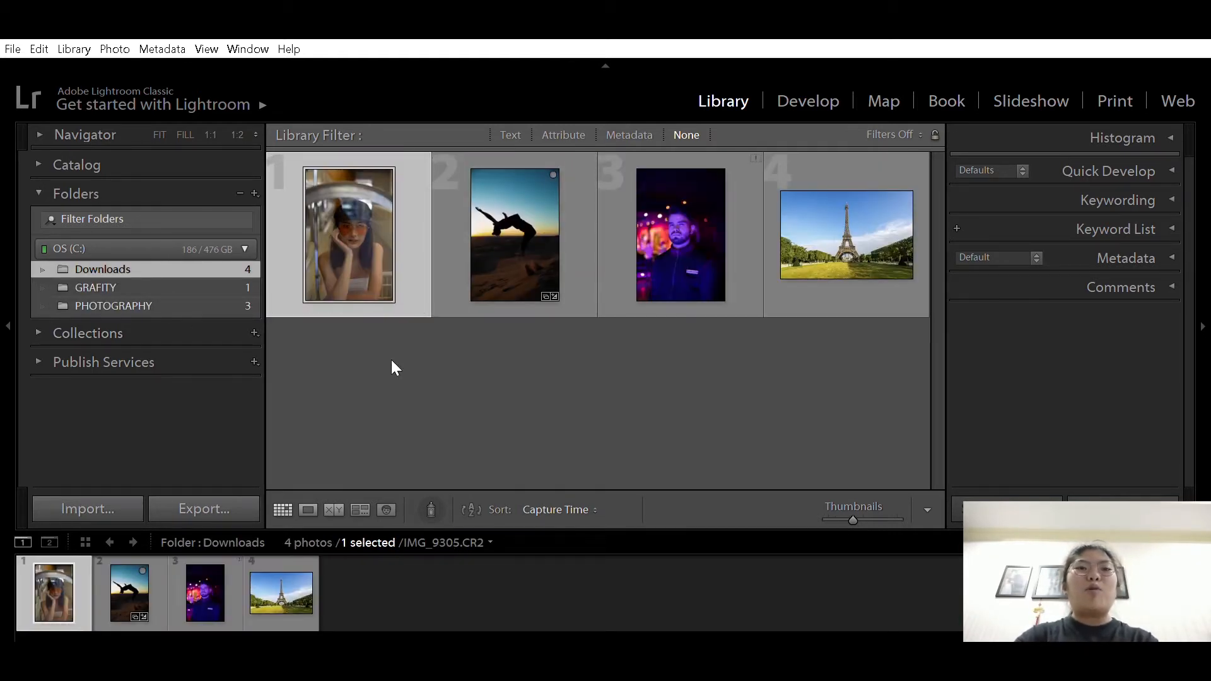
# Step: Open IMG_9305.CR2, the portrait with orange glasses, in Loupe view and switch to the Develop module
pyautogui.click(532, 183)
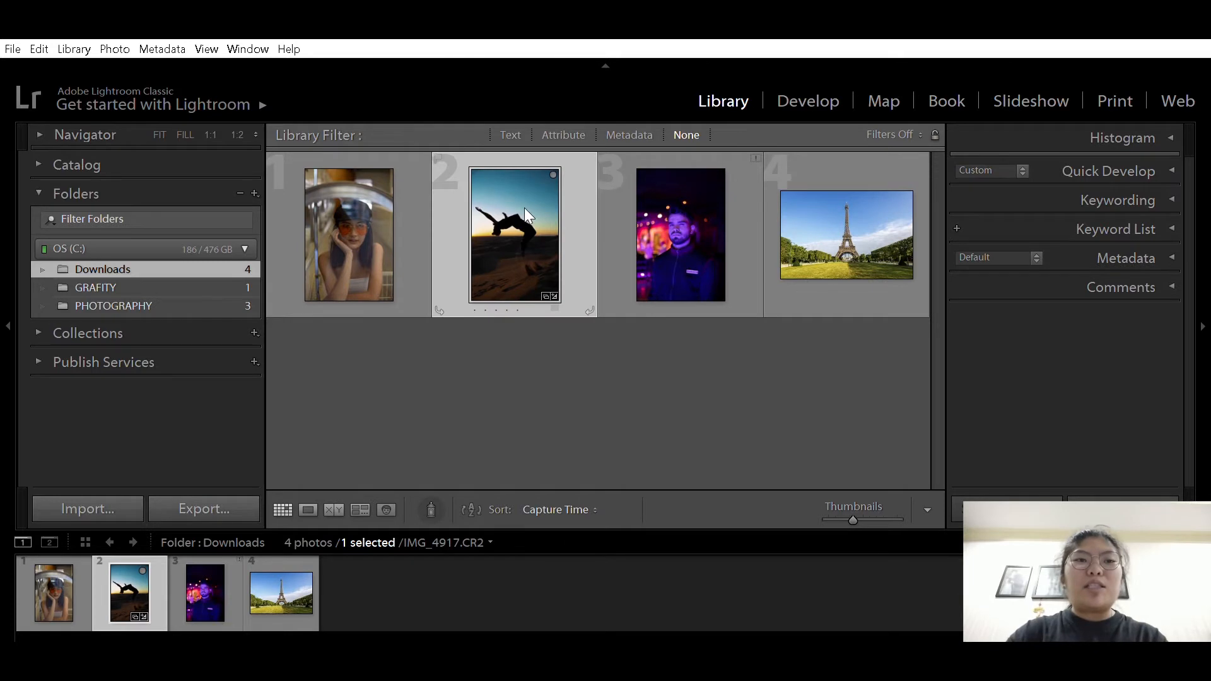
pyautogui.click(323, 218)
pyautogui.doubleClick(323, 217)
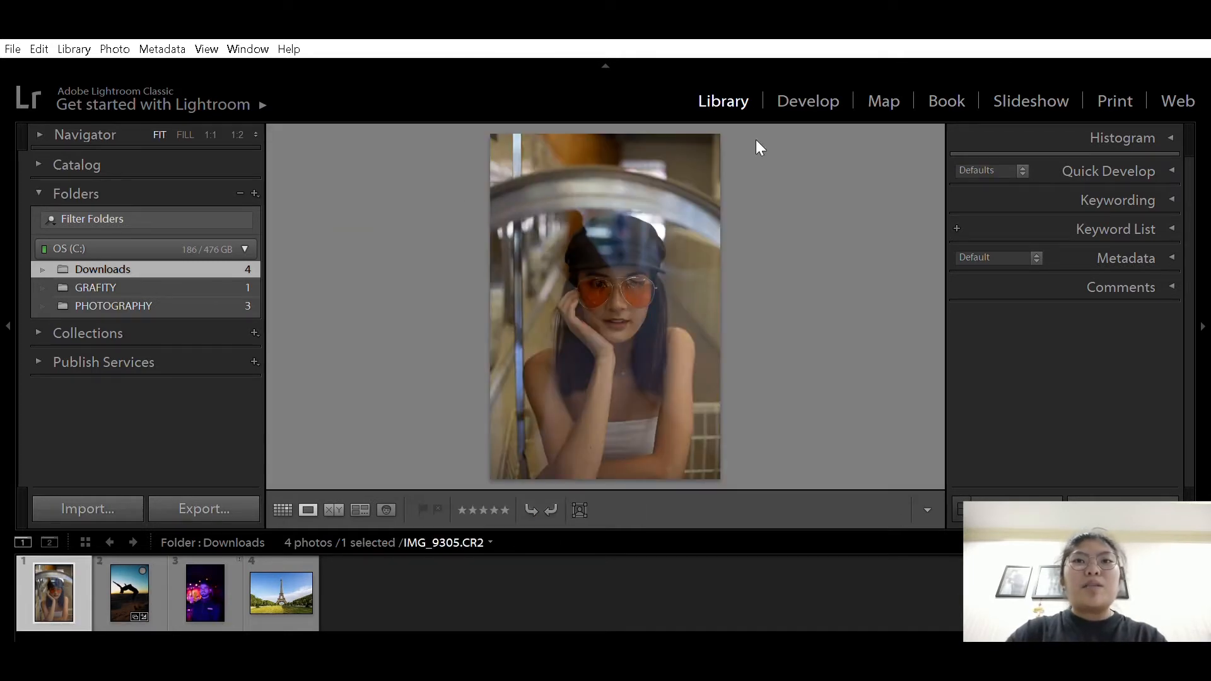
pyautogui.click(796, 89)
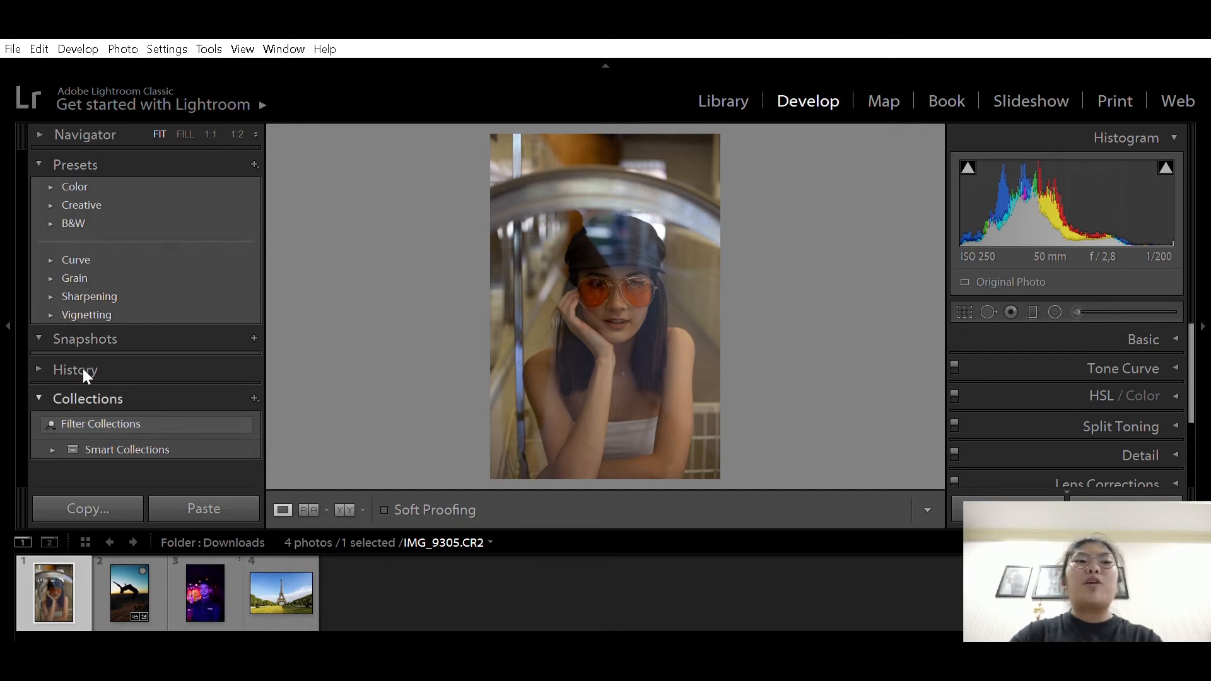
# Step: Collapse the Presets list and view the photo briefly in the Navigator preview
pyautogui.click(68, 163)
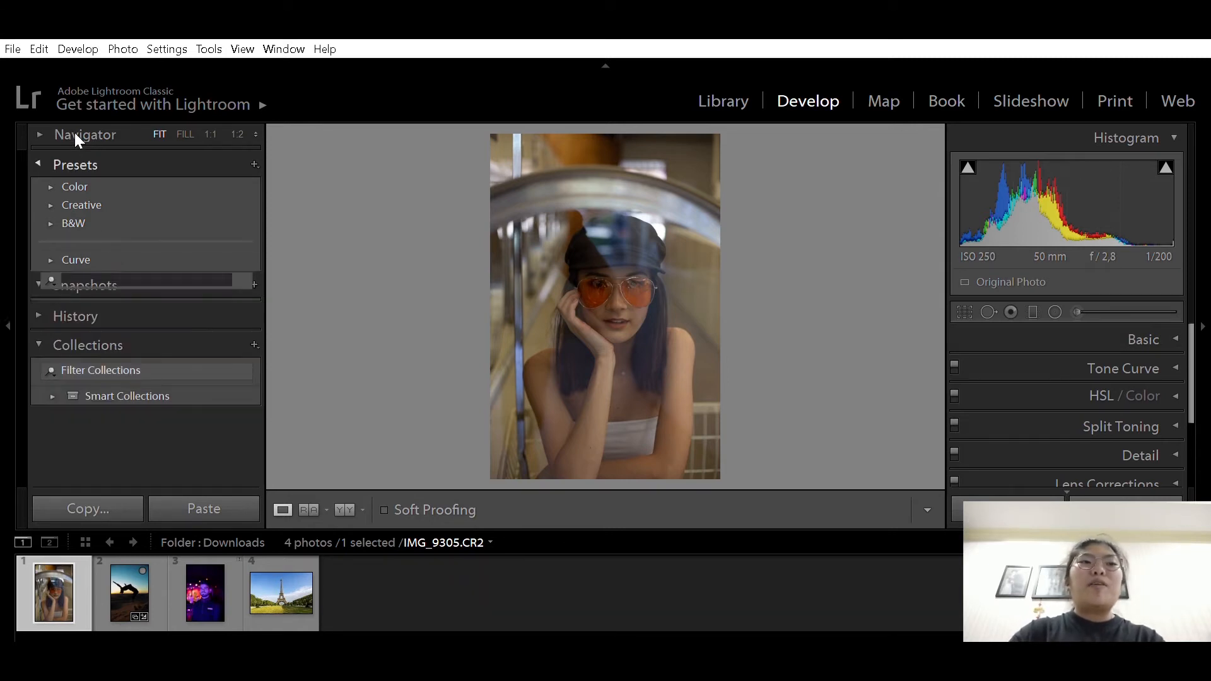
pyautogui.click(42, 129)
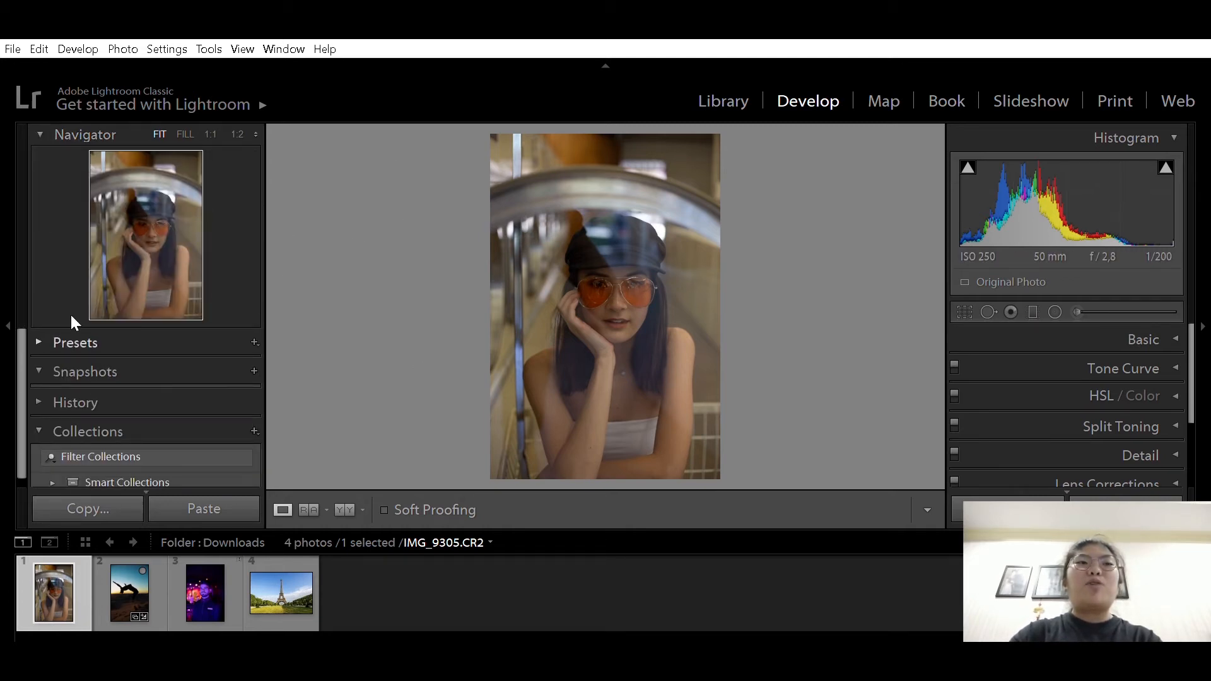
pyautogui.click(50, 130)
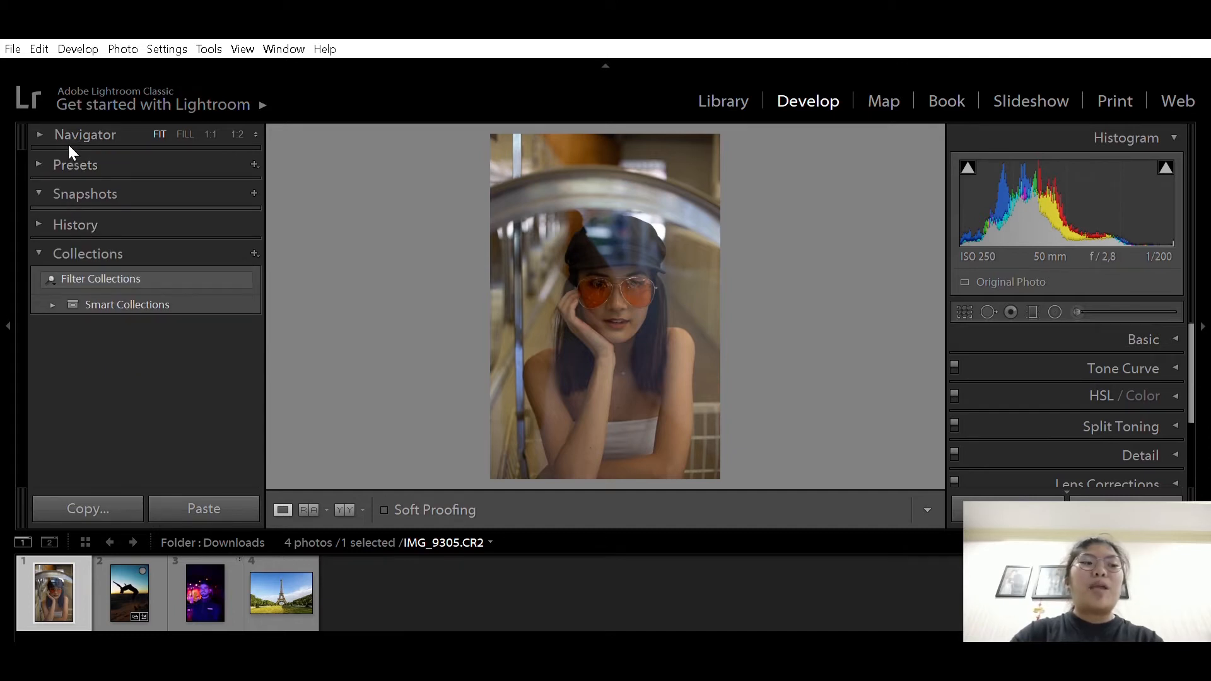
# Step: Try the Bright and High Contrast & Detail color presets on the portrait, and undo them
pyautogui.click(60, 163)
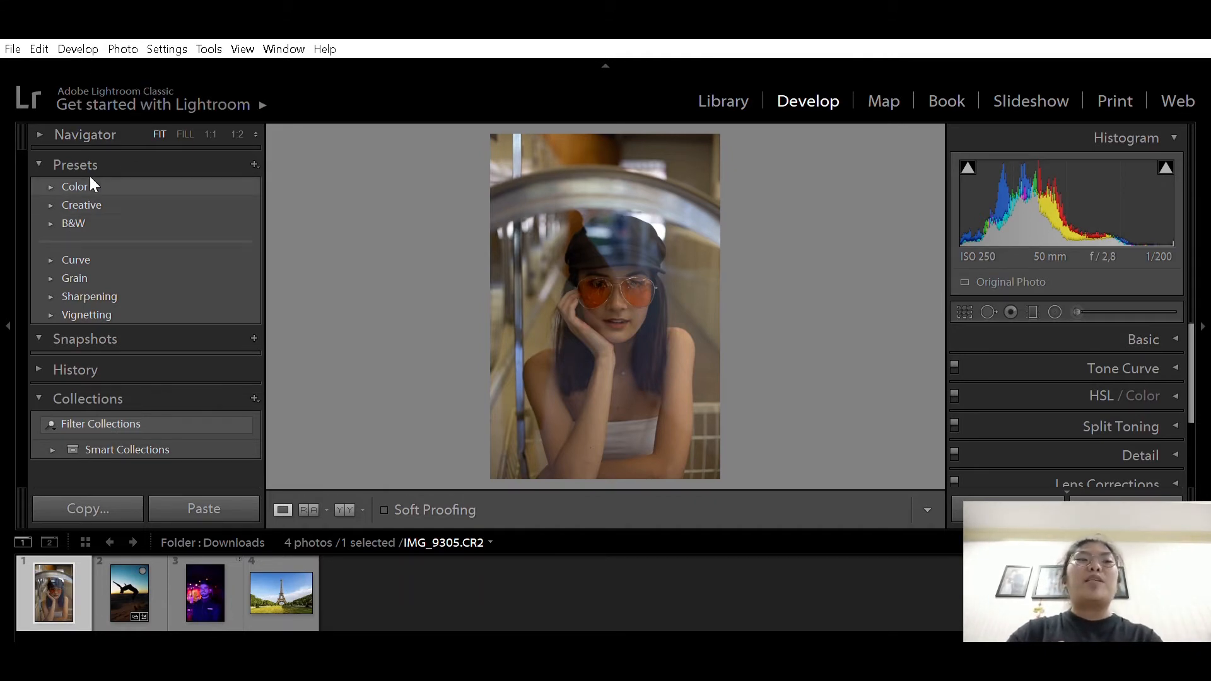
pyautogui.click(69, 184)
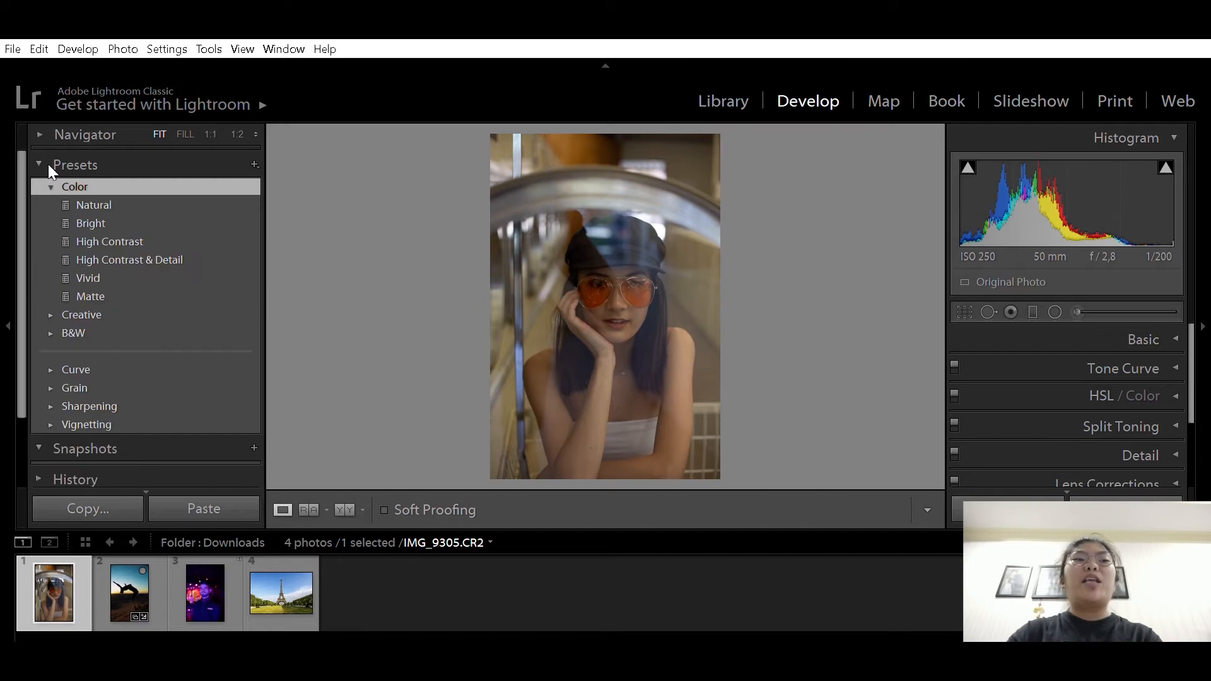
pyautogui.click(92, 224)
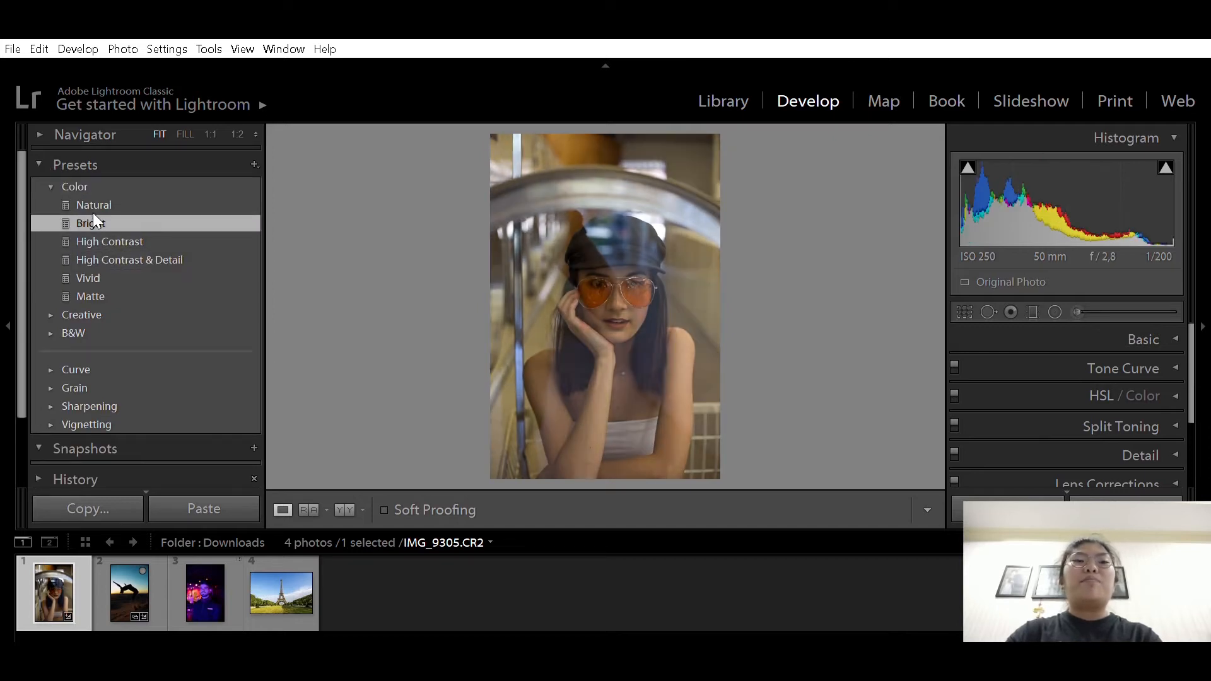
pyautogui.hotkey('ctrl', 'z')
pyautogui.hotkey('ctrl', 'z')
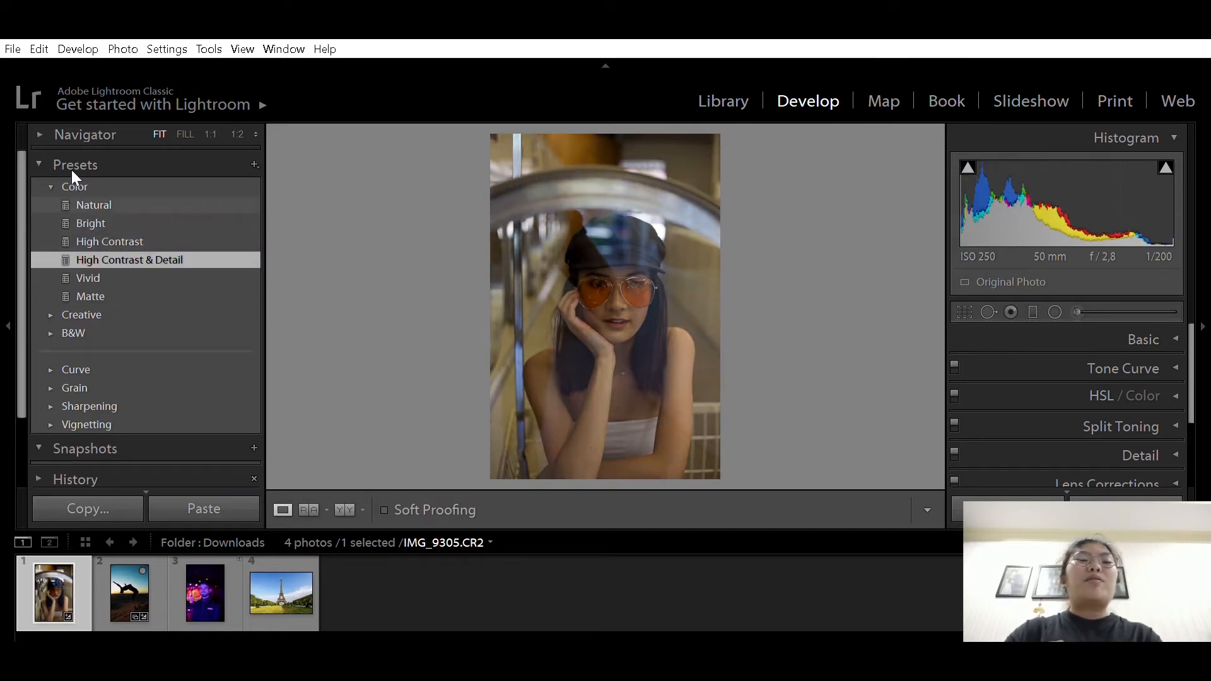
pyautogui.click(70, 162)
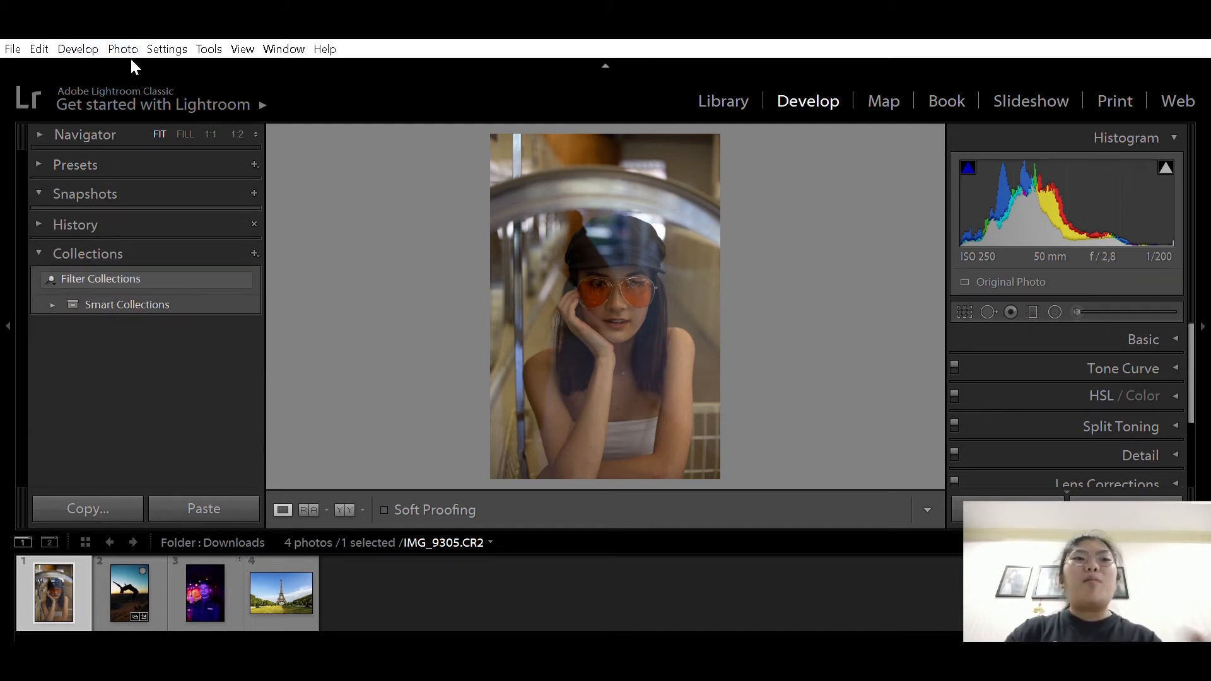
# Step: Review the Presets, History and Snapshots sections for the portrait and leave them collapsed
pyautogui.click(158, 158)
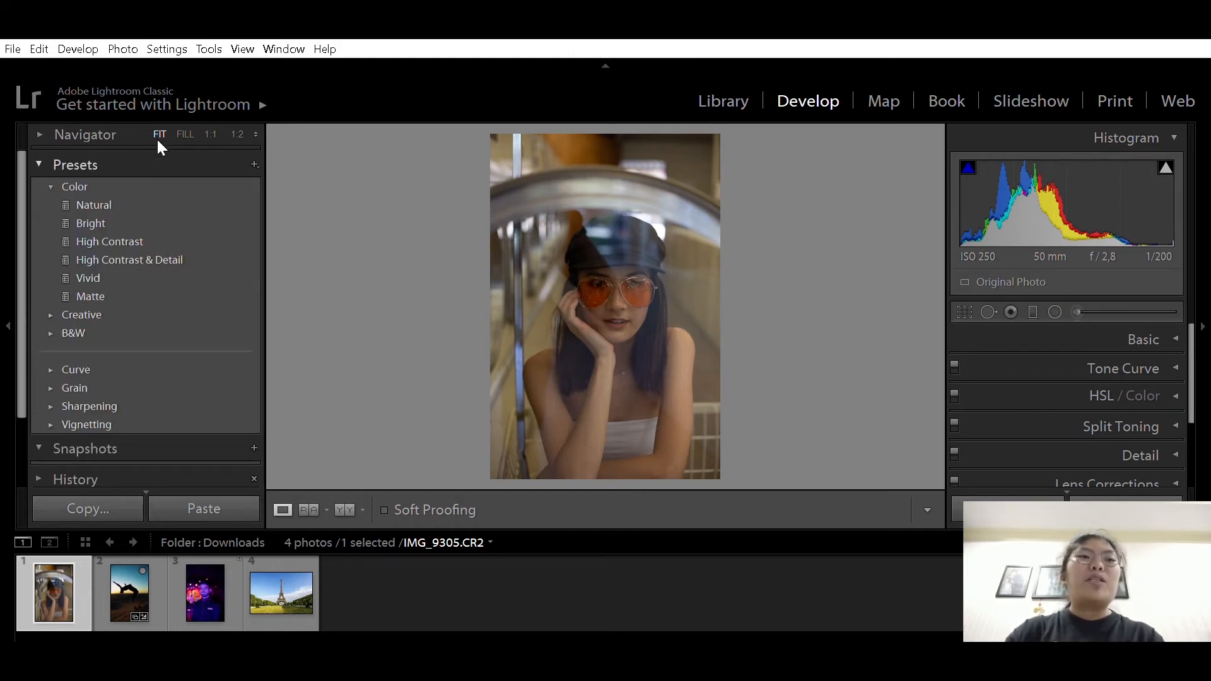
pyautogui.click(154, 155)
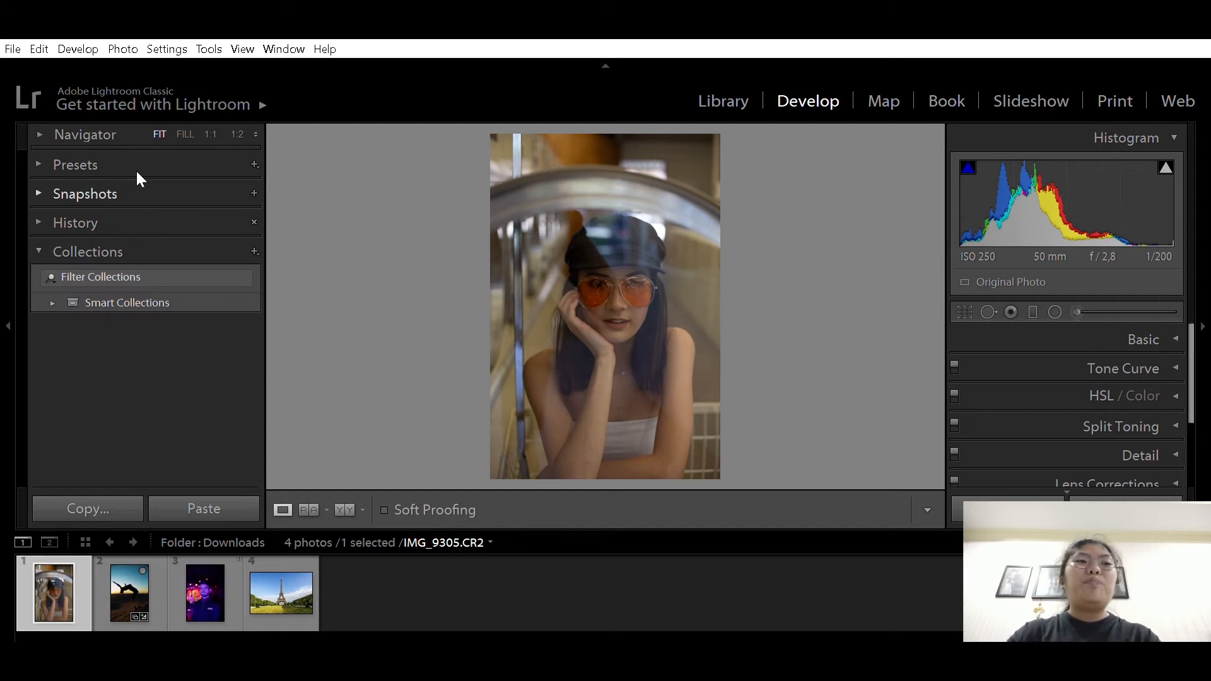
pyautogui.click(165, 214)
pyautogui.scroll(-2, 163, 201)
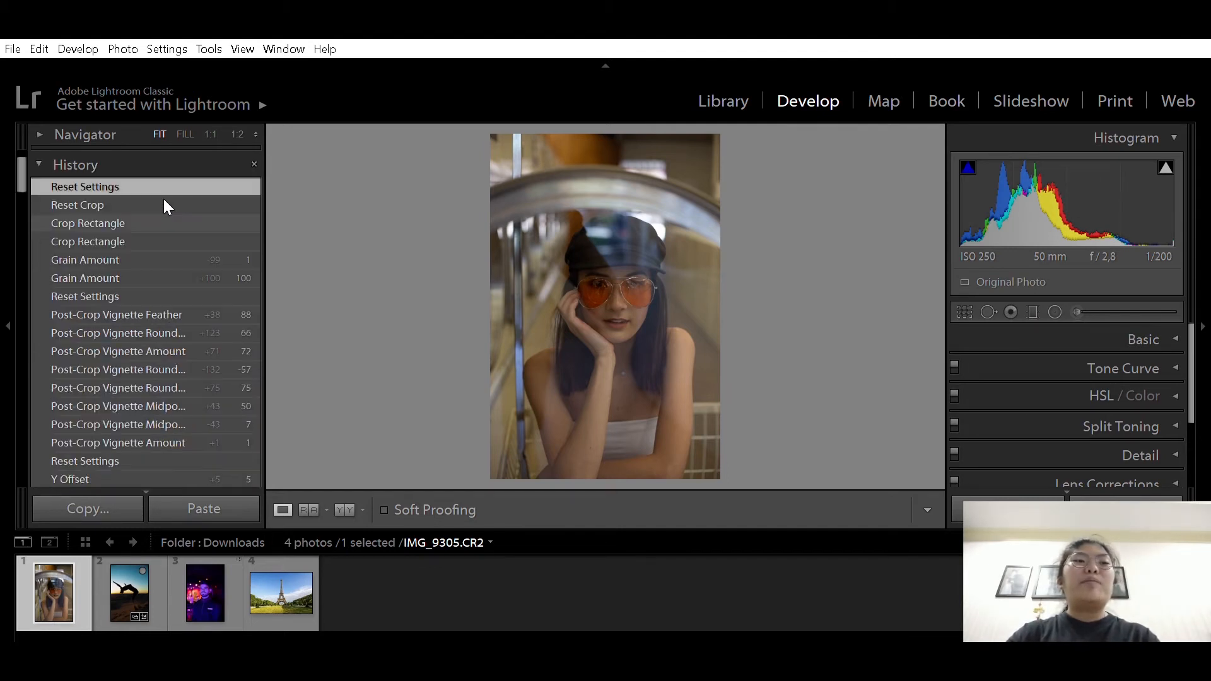
pyautogui.click(159, 163)
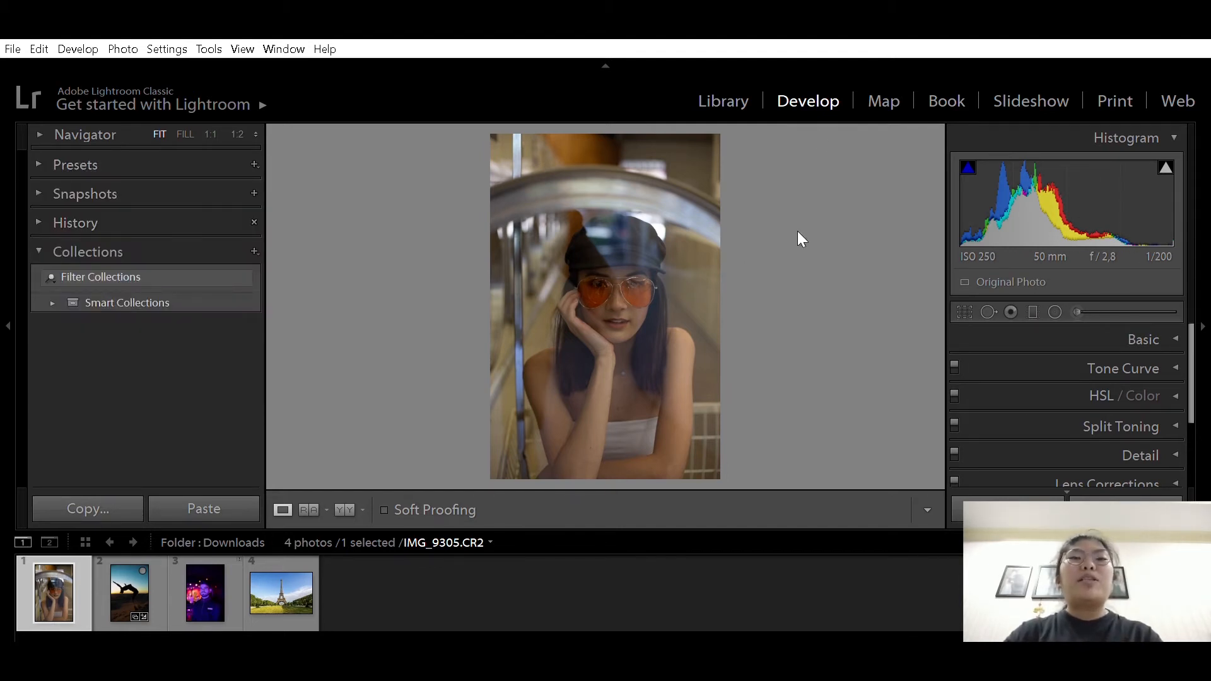
pyautogui.click(138, 192)
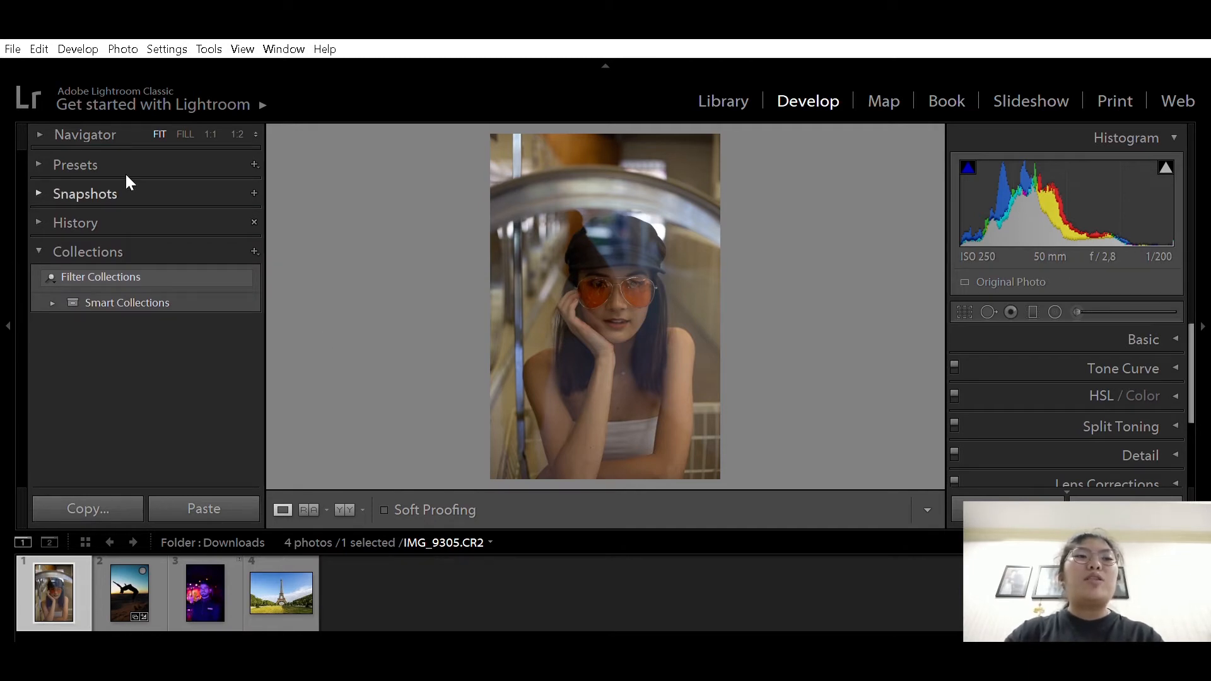
pyautogui.click(138, 185)
pyautogui.click(134, 181)
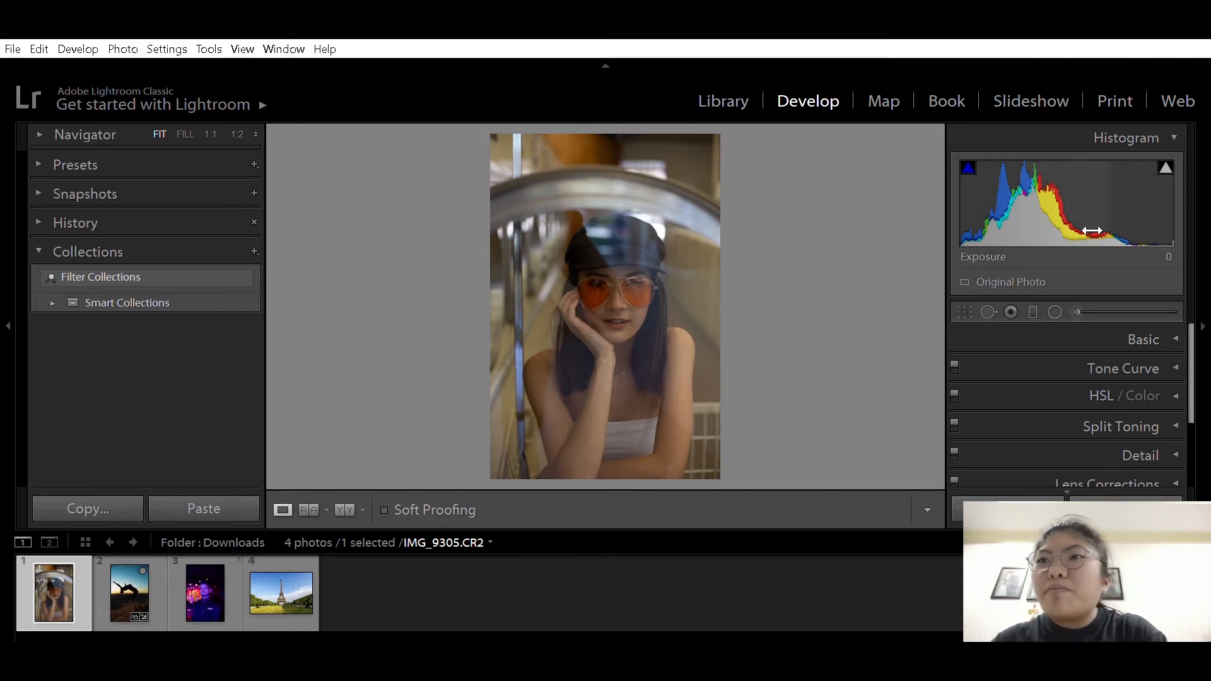
# Step: Examine the portrait's histogram, including its tonal regions and the highlight clipping indicator
pyautogui.scroll(-3, 1128, 384)
pyautogui.scroll(3, 1107, 386)
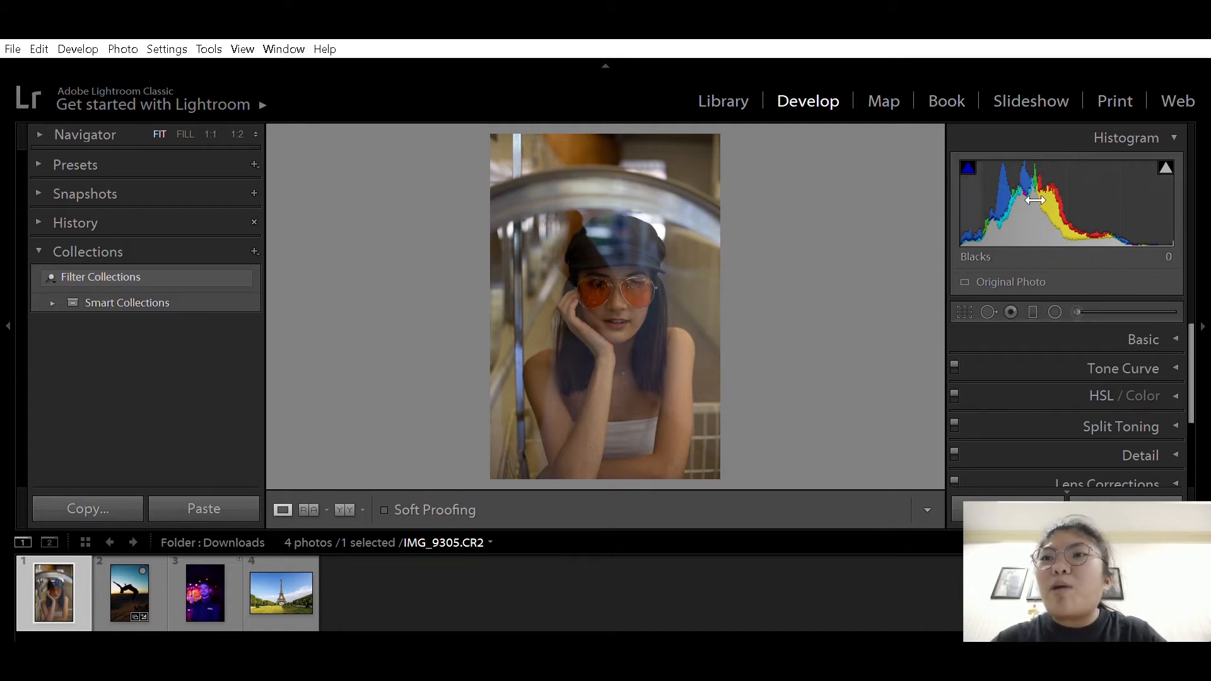
pyautogui.click(1165, 167)
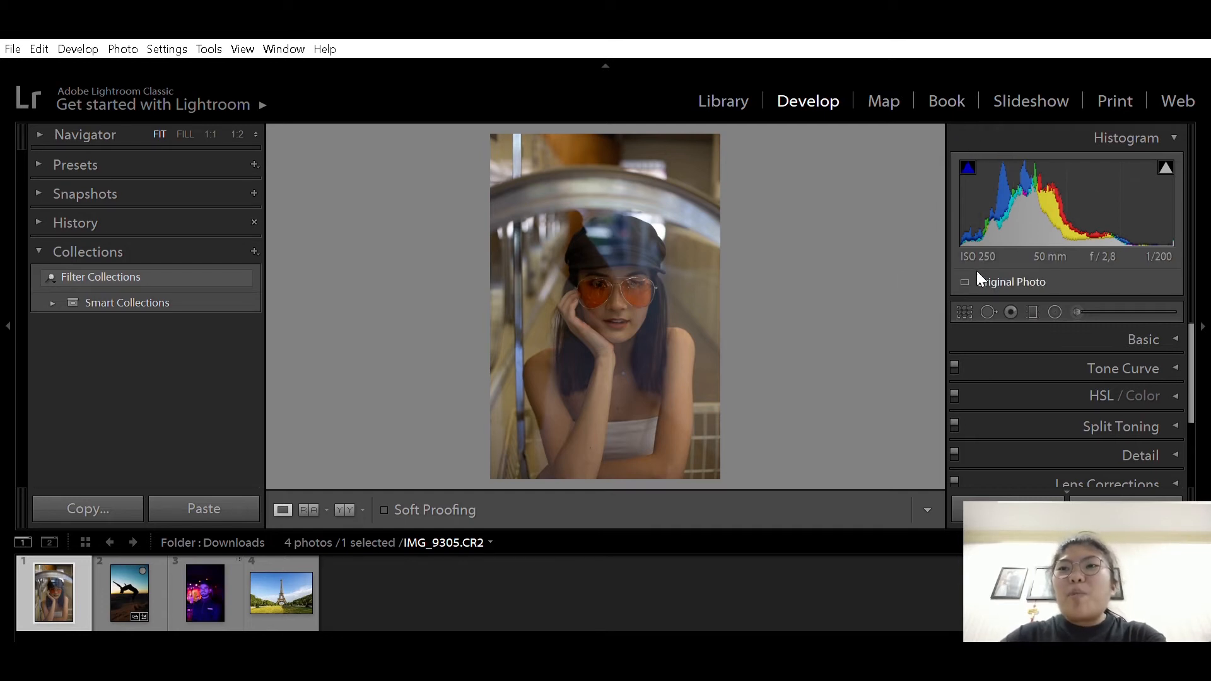
# Step: Try to resize the portrait's crop frame from its upper-right corner with the Crop & Straighten tool
pyautogui.click(964, 309)
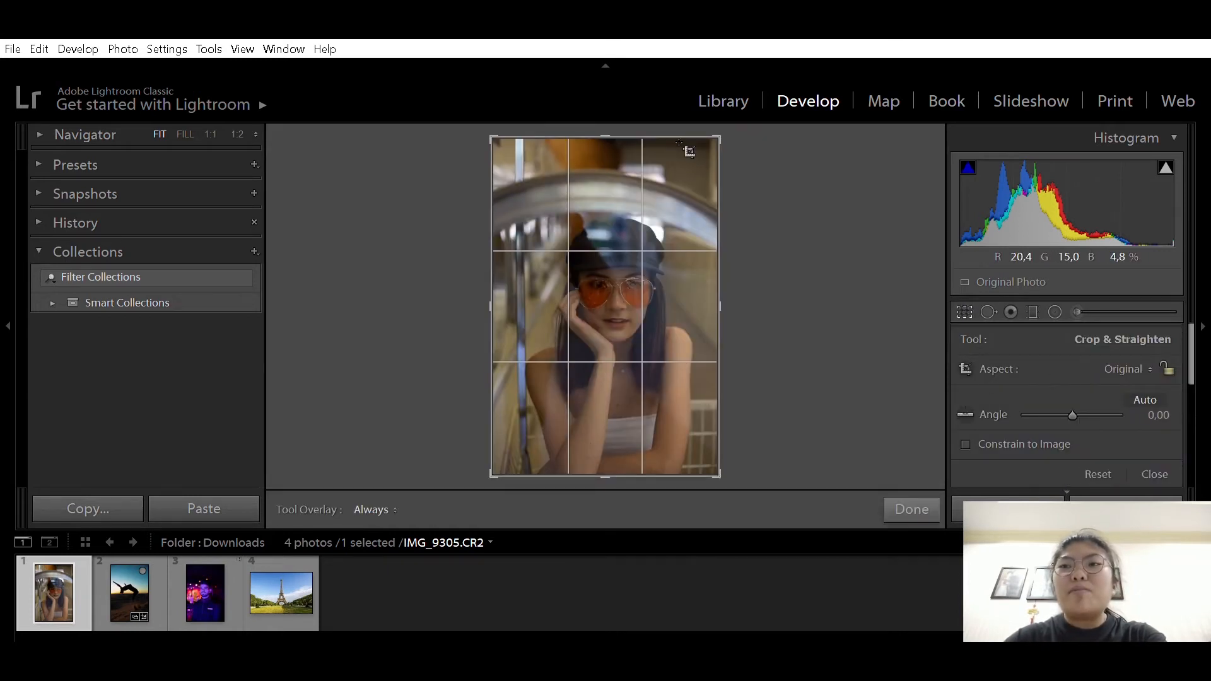
pyautogui.scroll(-3, 1029, 377)
pyautogui.scroll(2, 1029, 377)
pyautogui.scroll(1, 1031, 377)
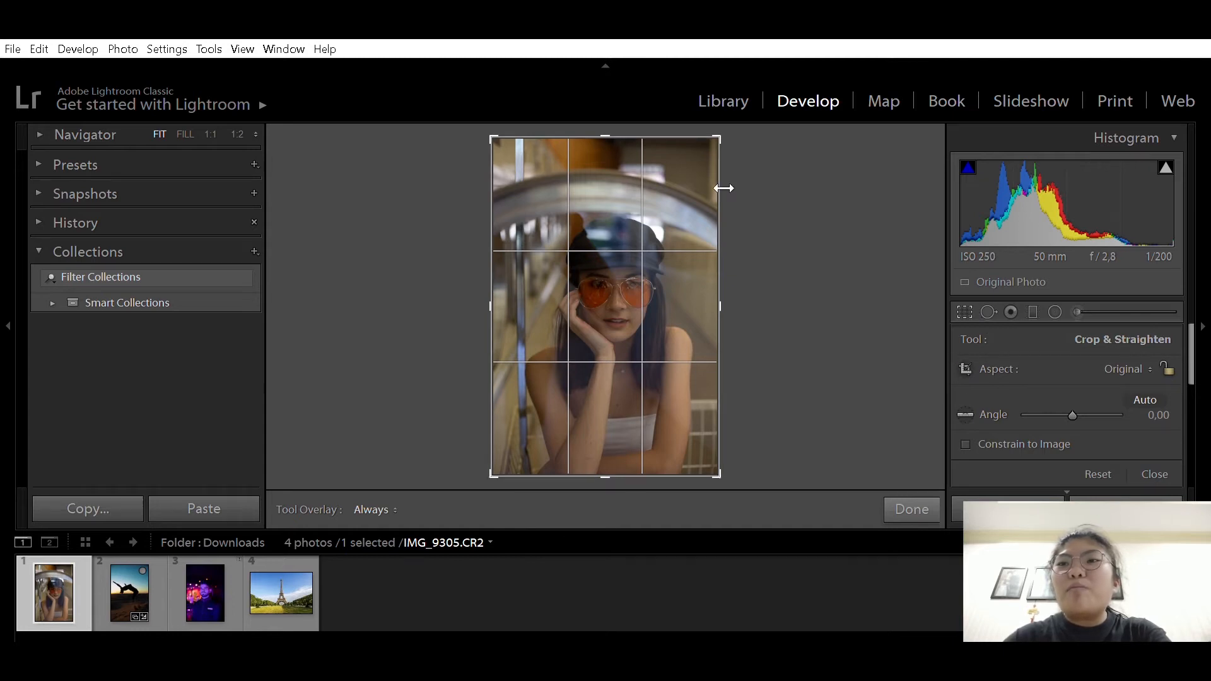
pyautogui.moveTo(719, 136); pyautogui.dragTo(978, 97)
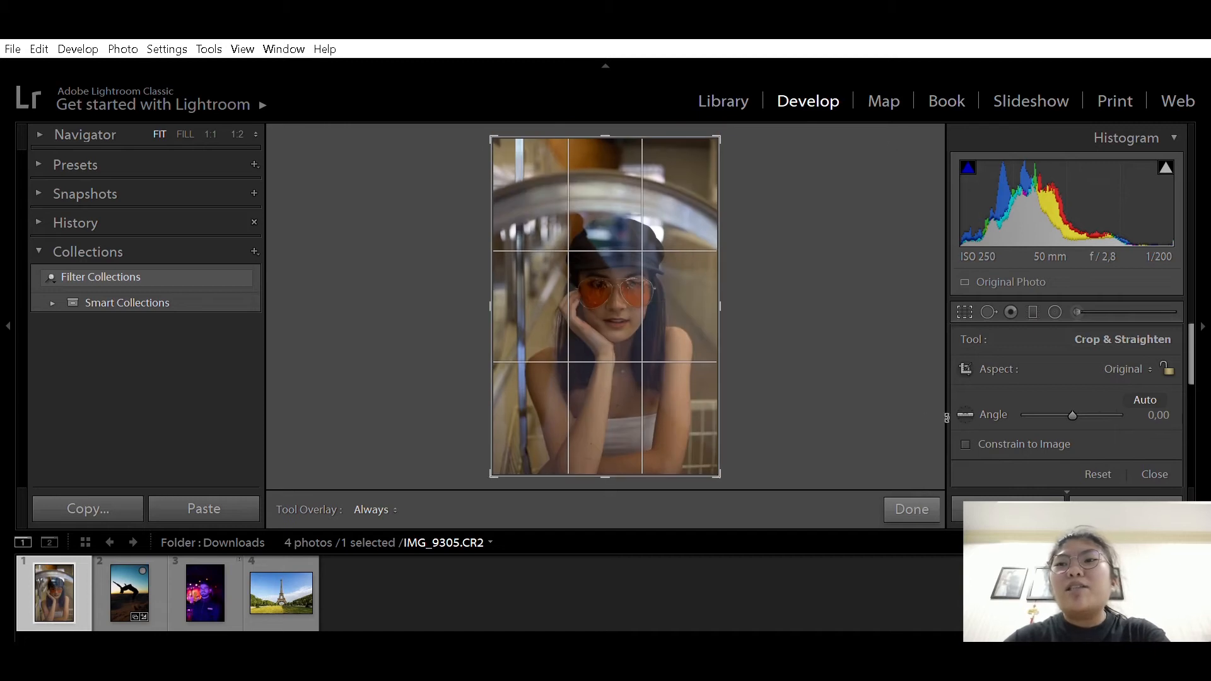
pyautogui.scroll(-3, 1065, 403)
pyautogui.scroll(3, 1075, 391)
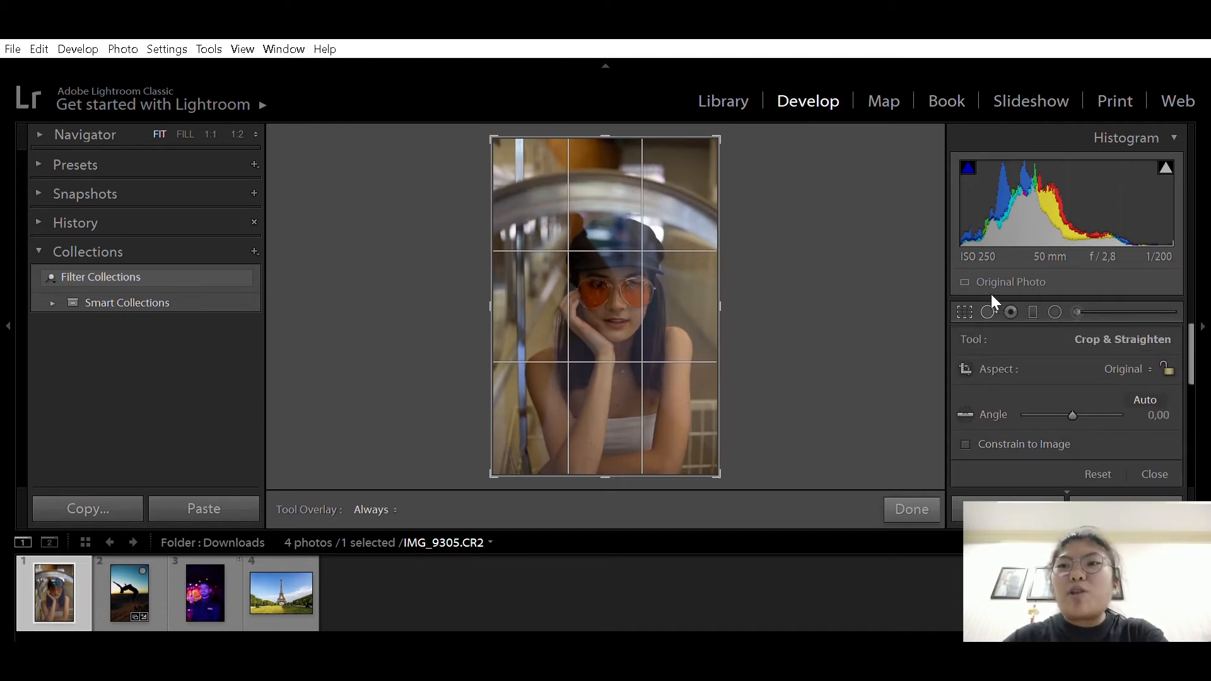
# Step: Switch to the Spot Removal tool and enlarge its Clone brush to size 81
pyautogui.press('q')
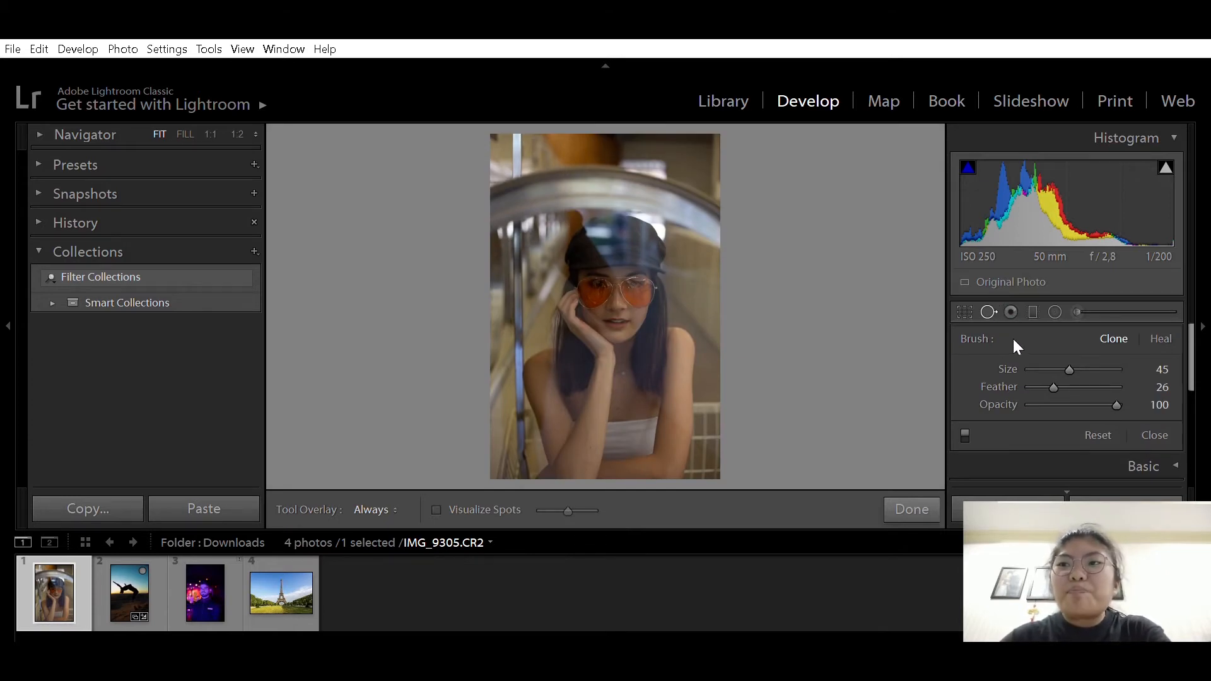
pyautogui.moveTo(1069, 355)
pyautogui.mouseDown()
pyautogui.moveTo(1114, 357)
pyautogui.moveTo(1095, 355)
pyautogui.mouseUp()
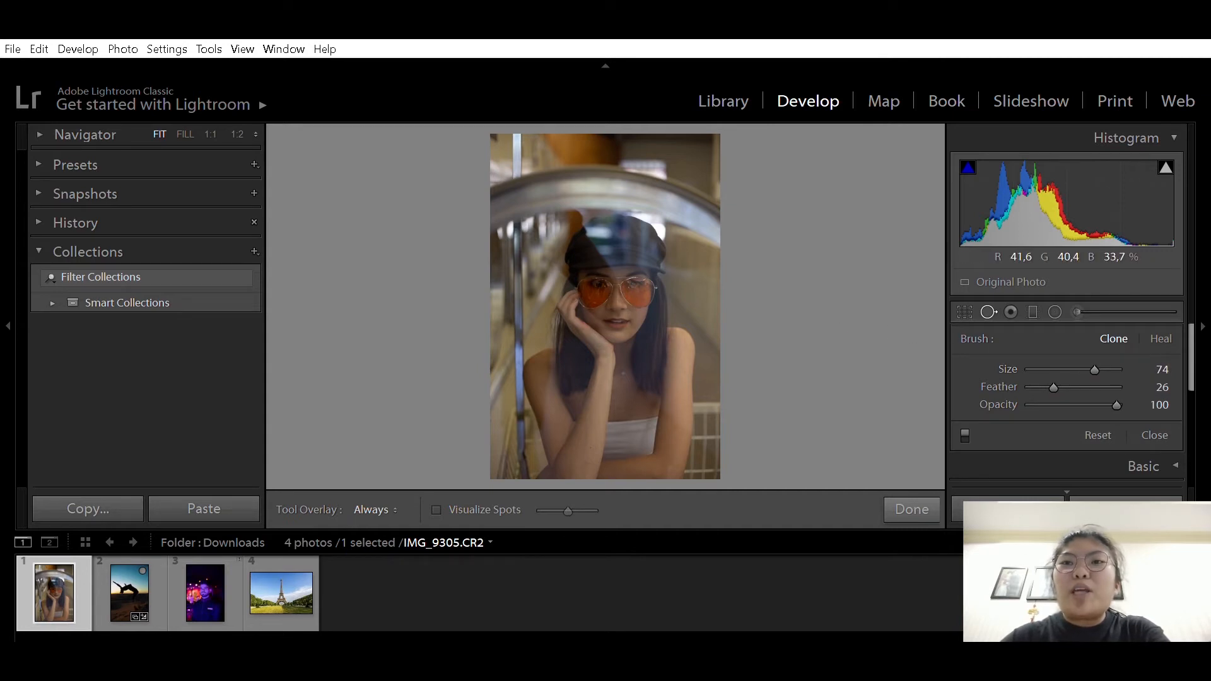
pyautogui.scroll(6, 605, 307)
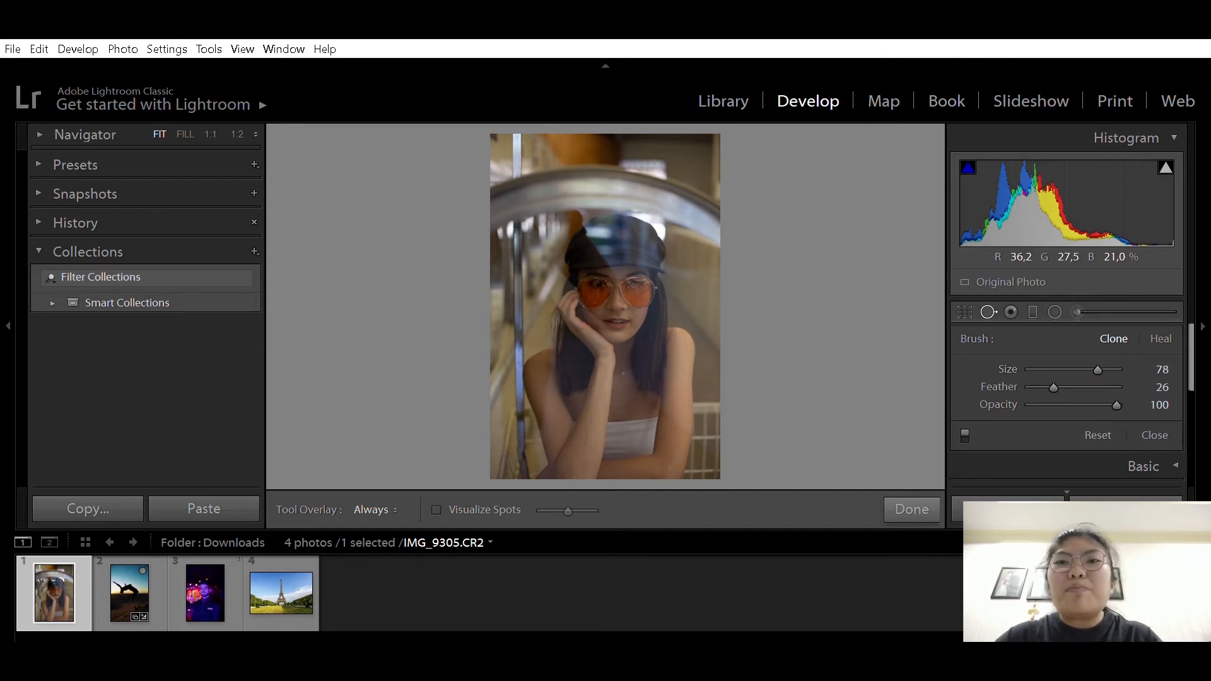
pyautogui.scroll(1, 604, 307)
pyautogui.scroll(-1, 605, 306)
pyautogui.scroll(2, 620, 300)
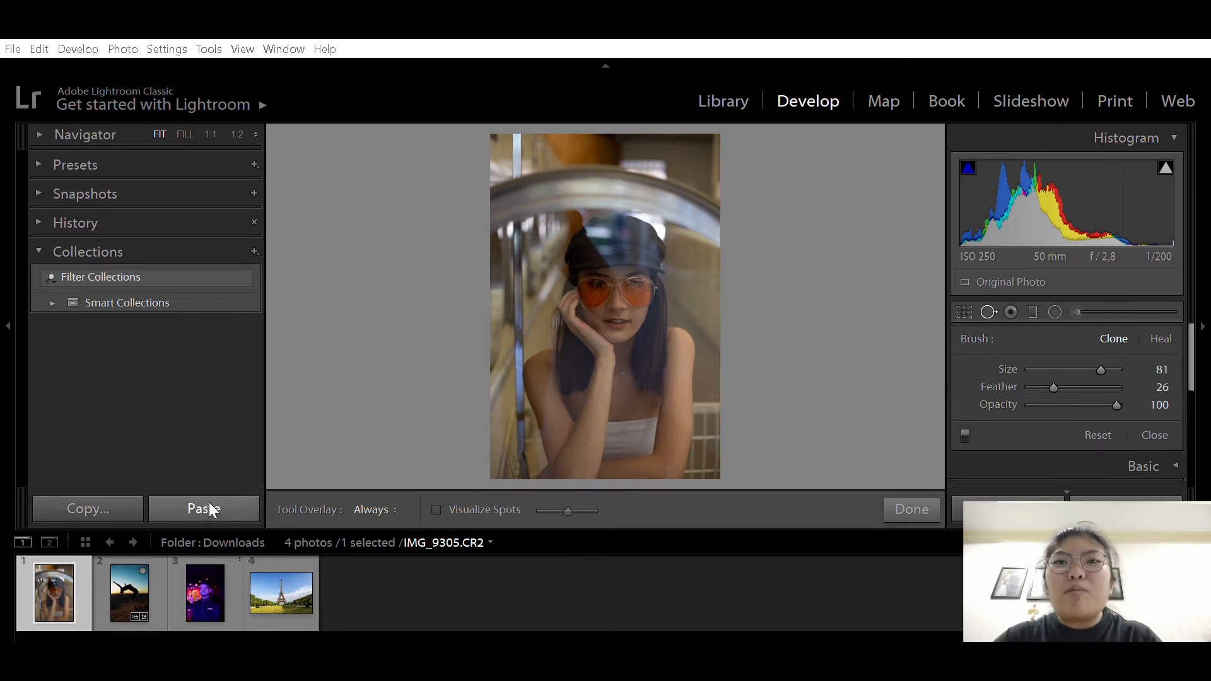
# Step: View the blue-lit portrait 7K1A8651.CR2 and return to IMG_9305.CR2
pyautogui.click(208, 566)
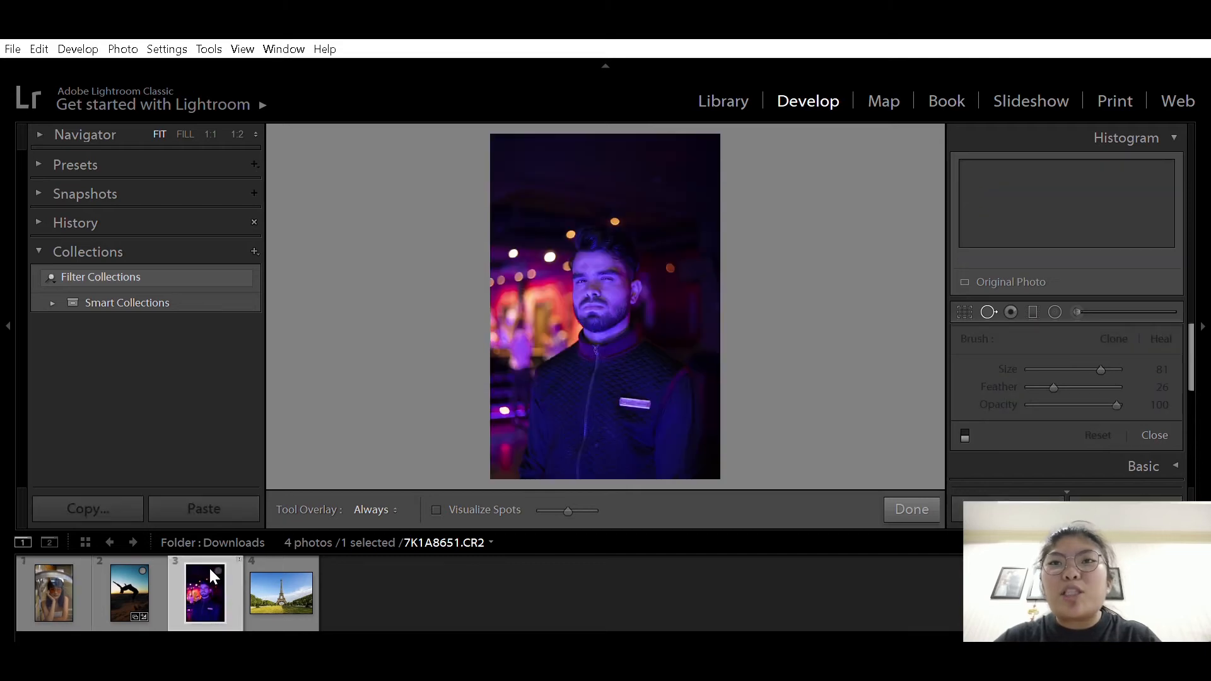
pyautogui.press('Left')
pyautogui.press('Left')
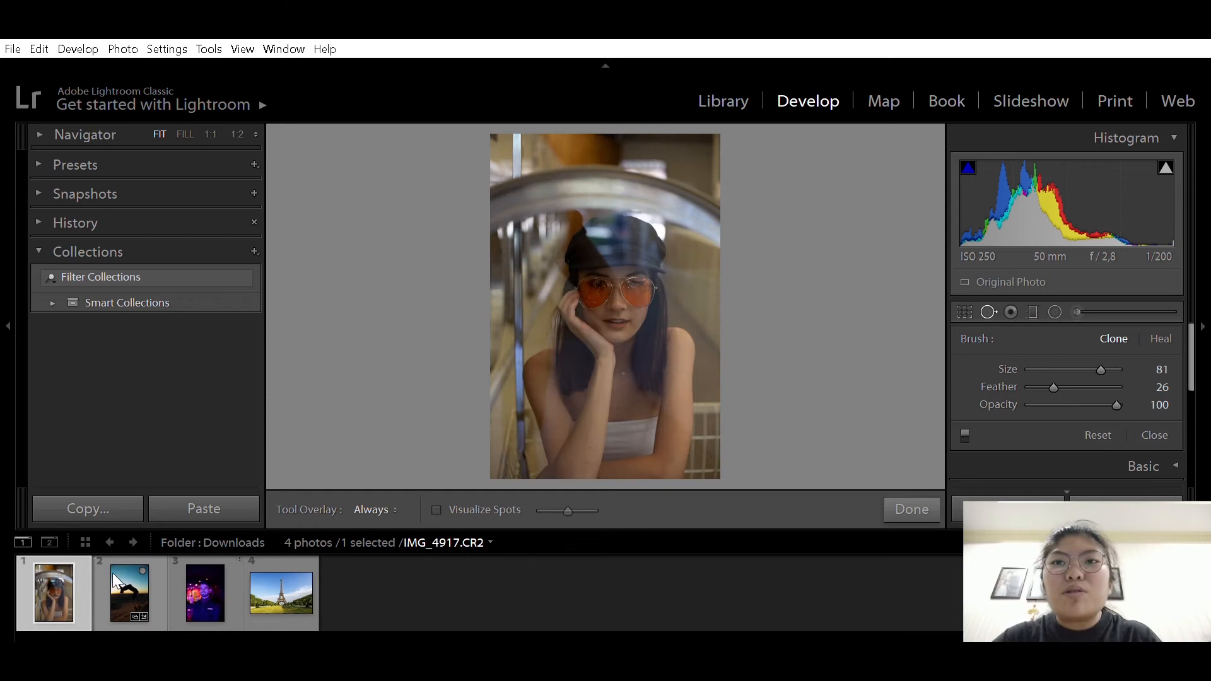
# Step: Place and remove a Clone spot on the portrait's cheek, and set the brush to feather 30 and size 80
pyautogui.click(643, 315)
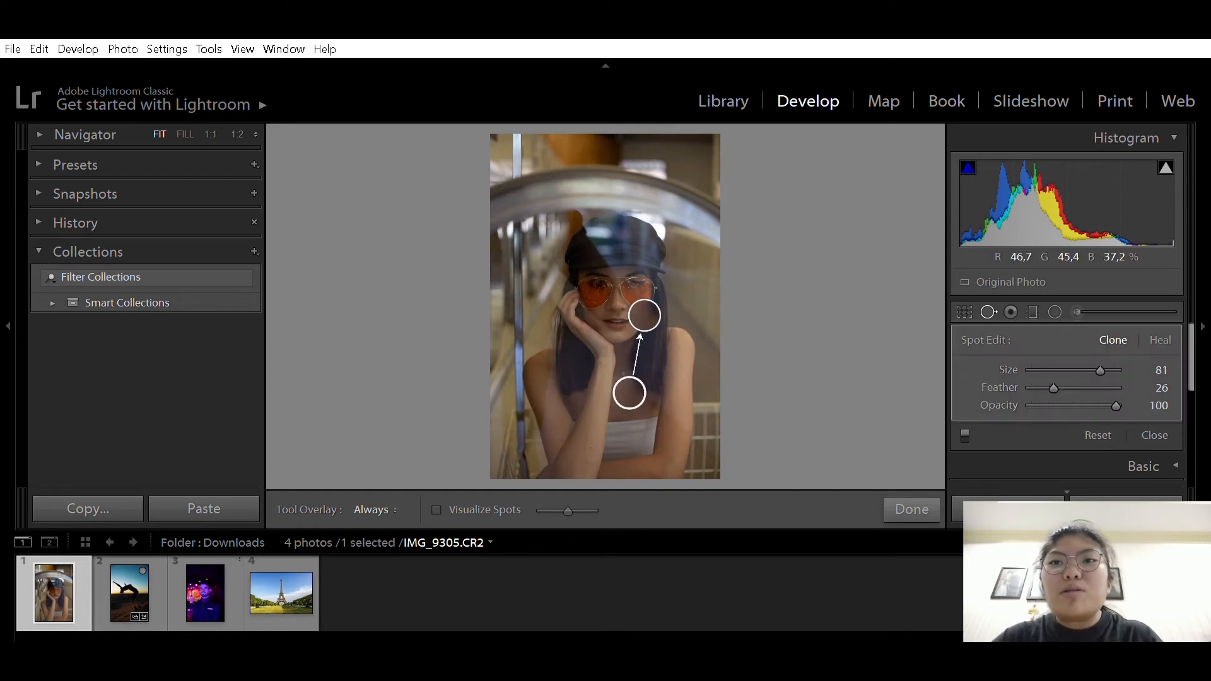
pyautogui.press('Delete')
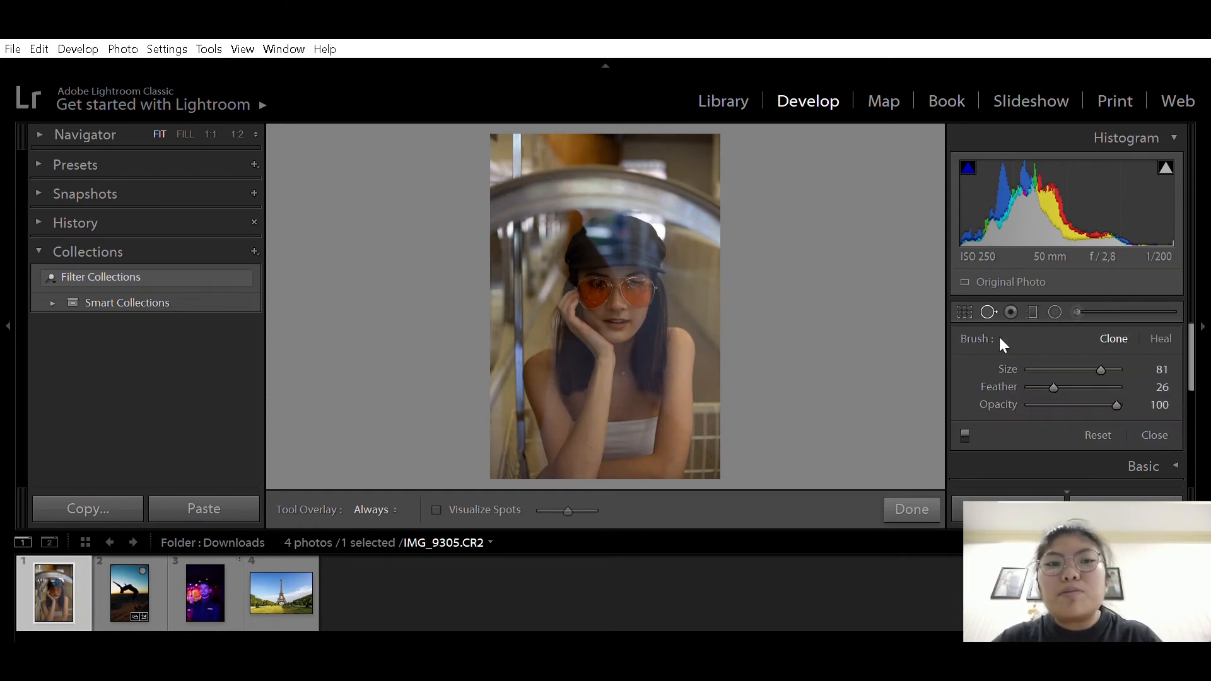
pyautogui.hotkey('shift', ']')
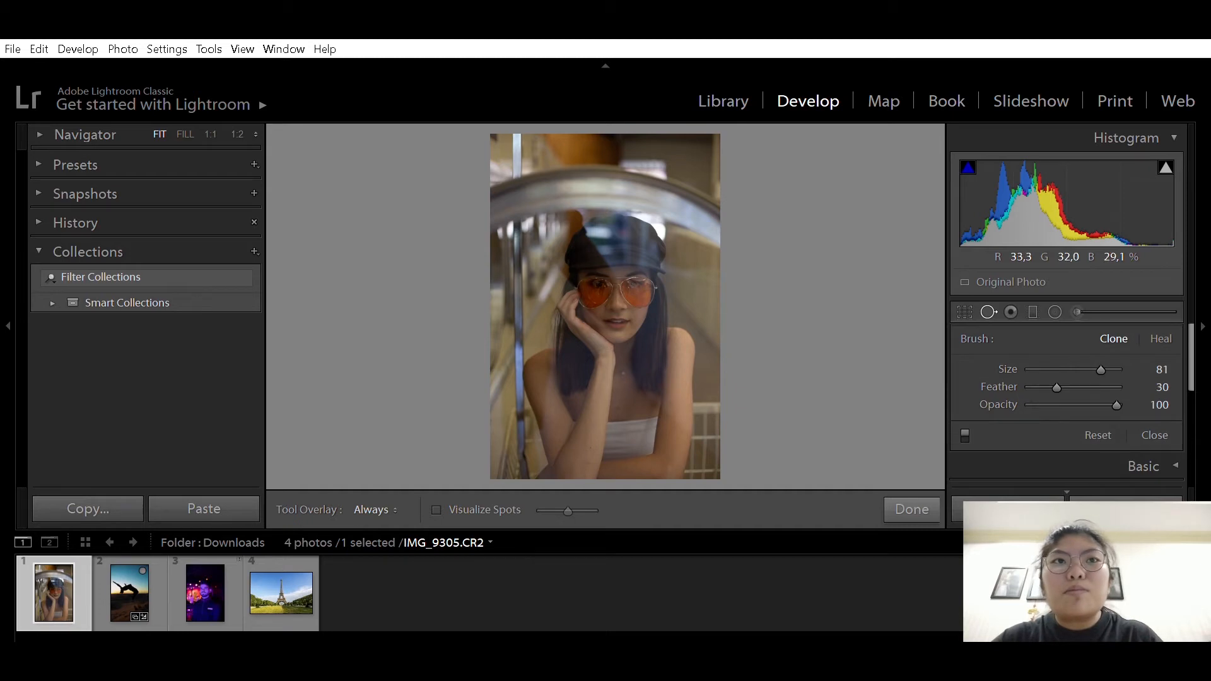
pyautogui.click(185, 135)
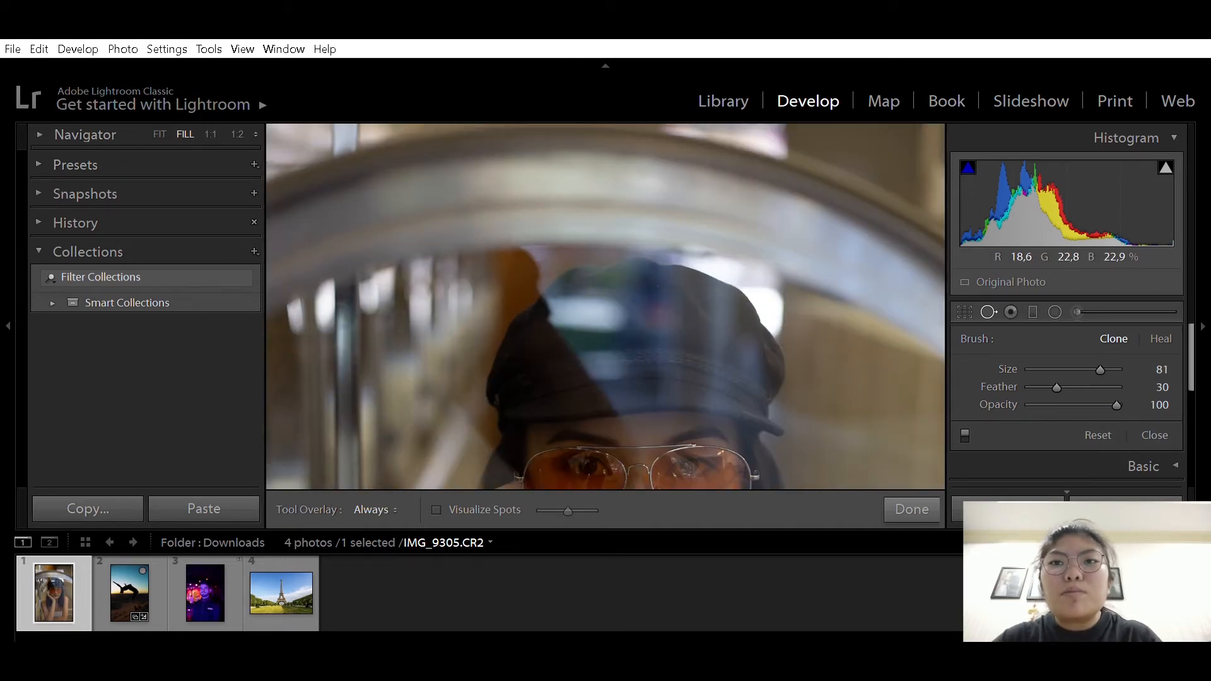
pyautogui.scroll(-1, 605, 306)
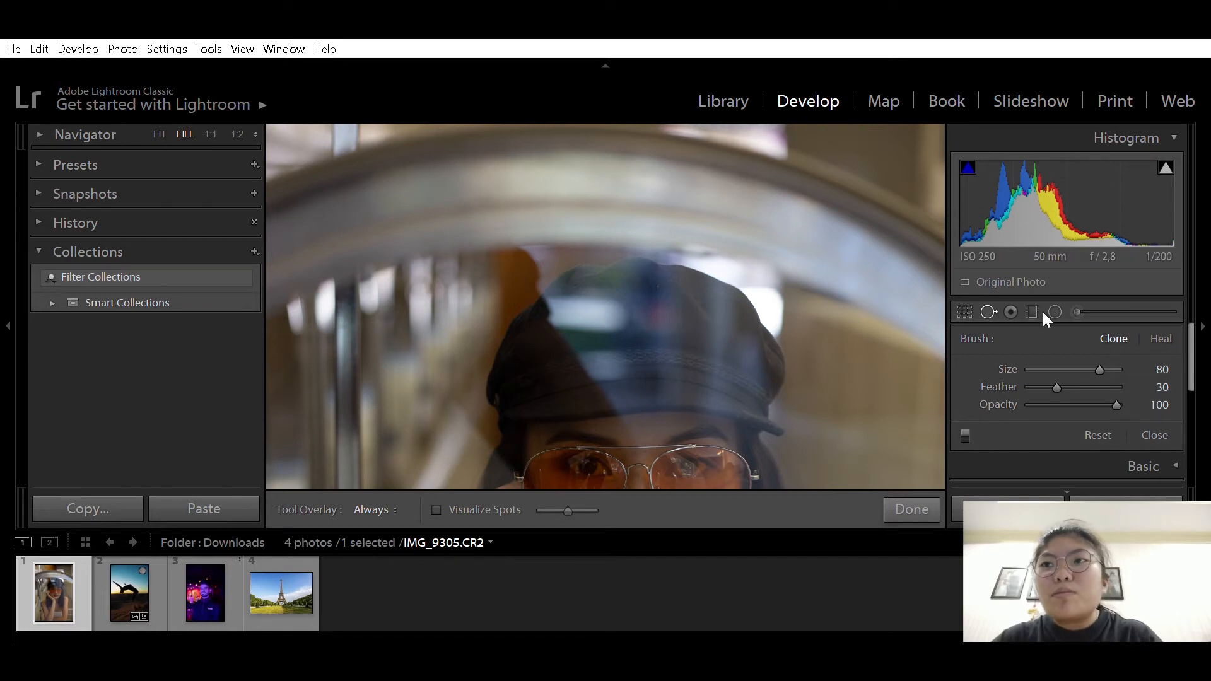
# Step: Try a size 80 Clone spot on the background beside the woman's hair and delete it
pyautogui.click(988, 309)
pyautogui.scroll(-4, 941, 251)
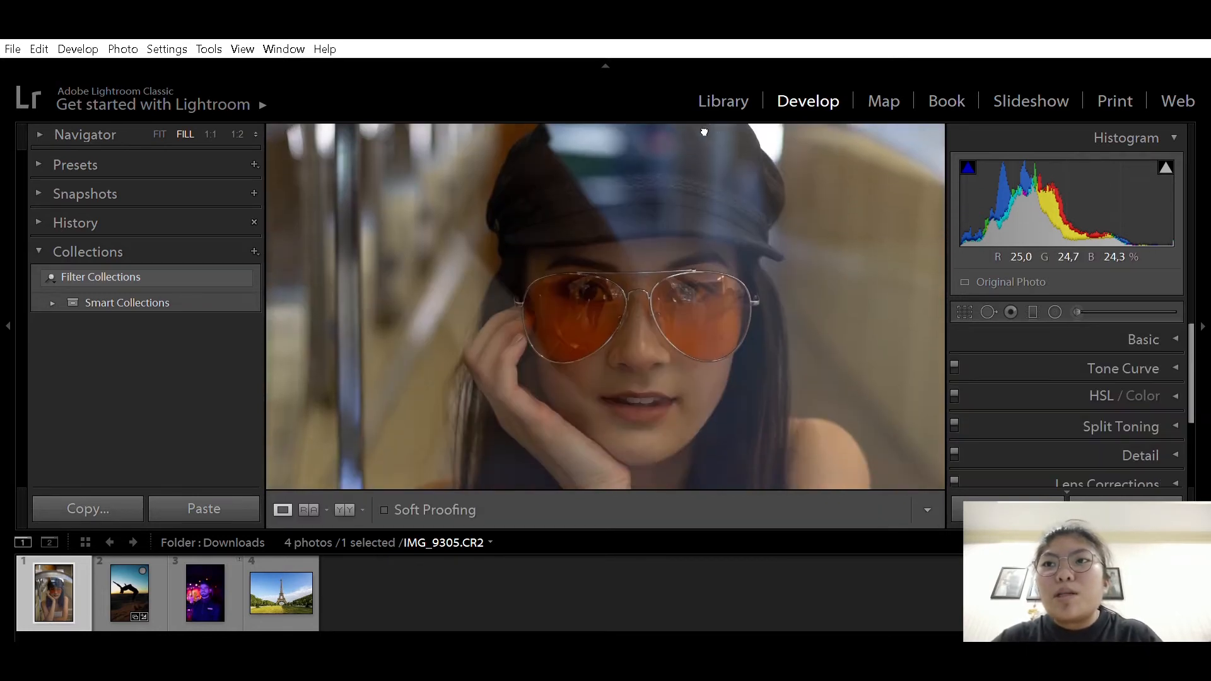
pyautogui.click(987, 312)
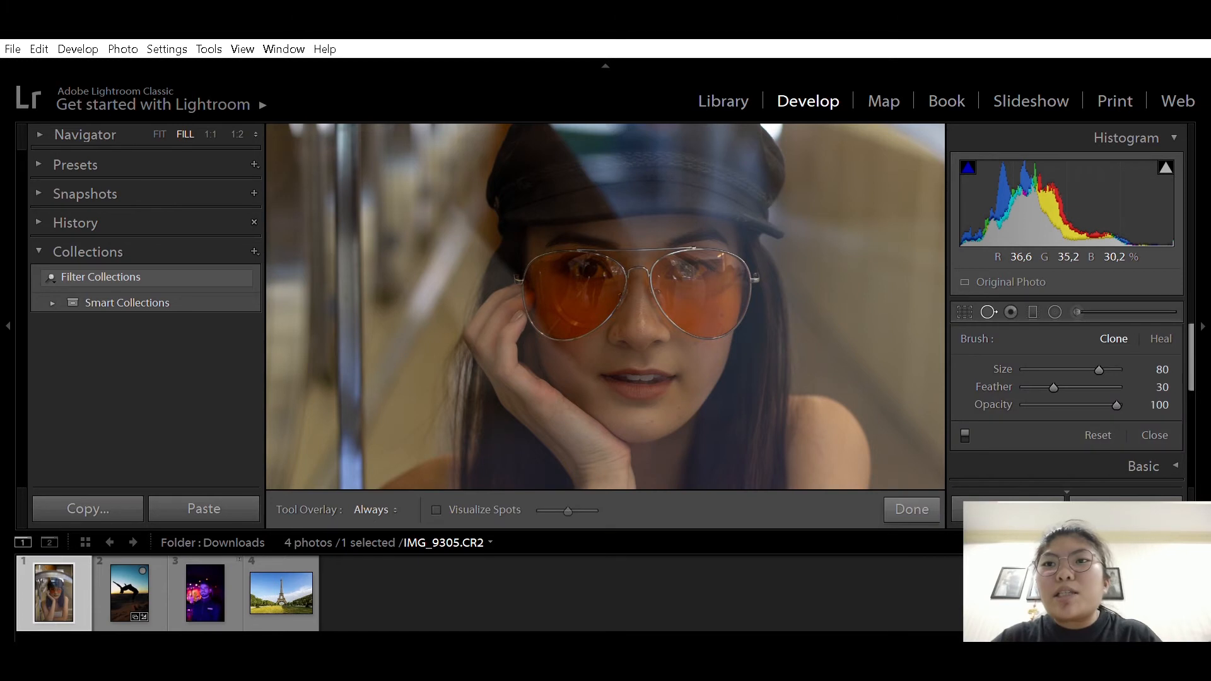
pyautogui.click(804, 340)
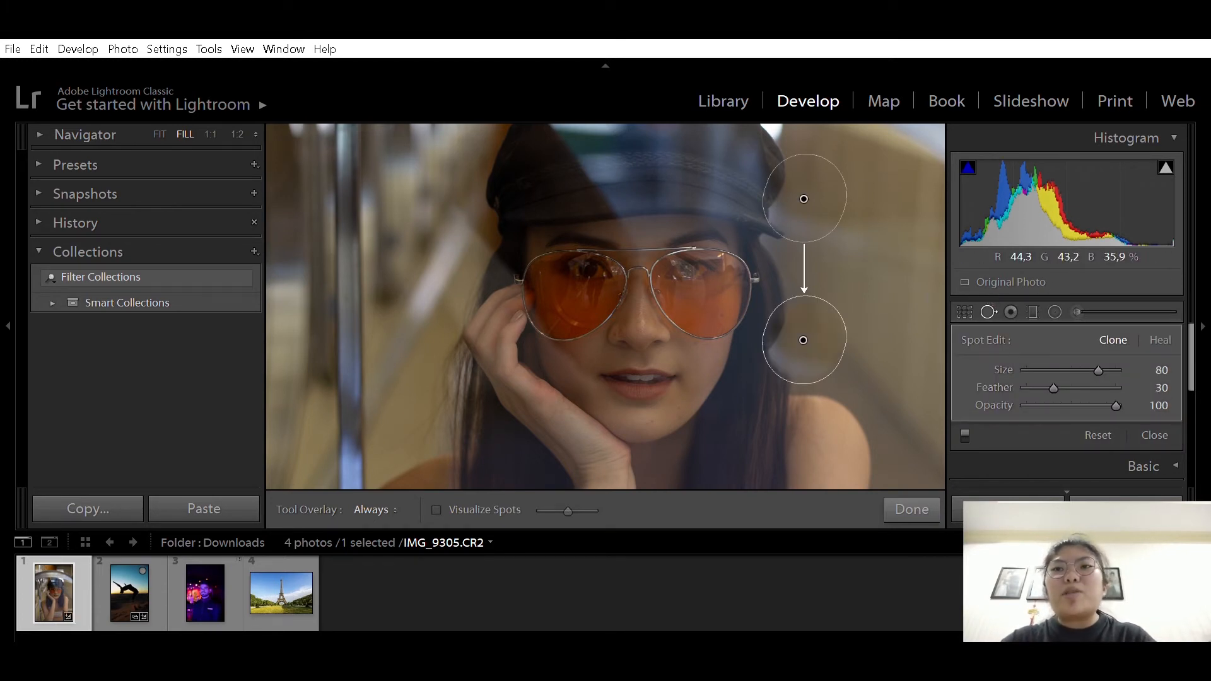
pyautogui.press('Delete')
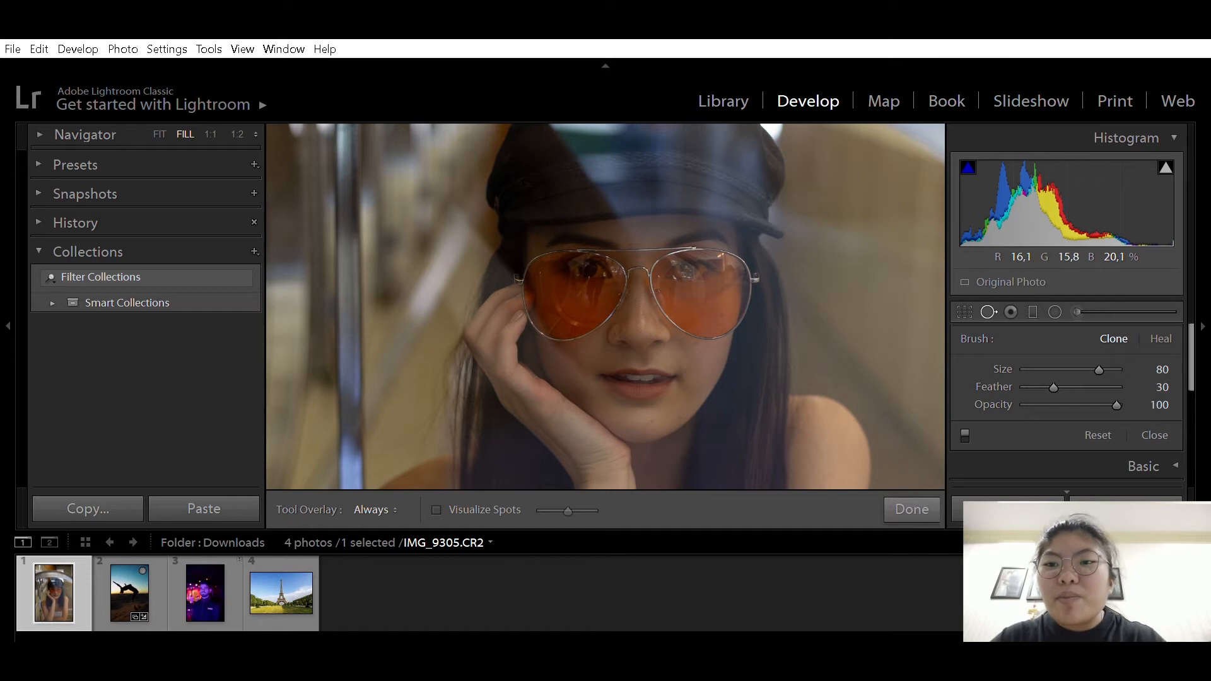
# Step: Clone skin from the side of the nose bridge over the nostril piercing with a size 55 brush at 1:1 zoom
pyautogui.scroll(1, 605, 306)
pyautogui.scroll(-1, 605, 306)
pyautogui.scroll(-1, 605, 306)
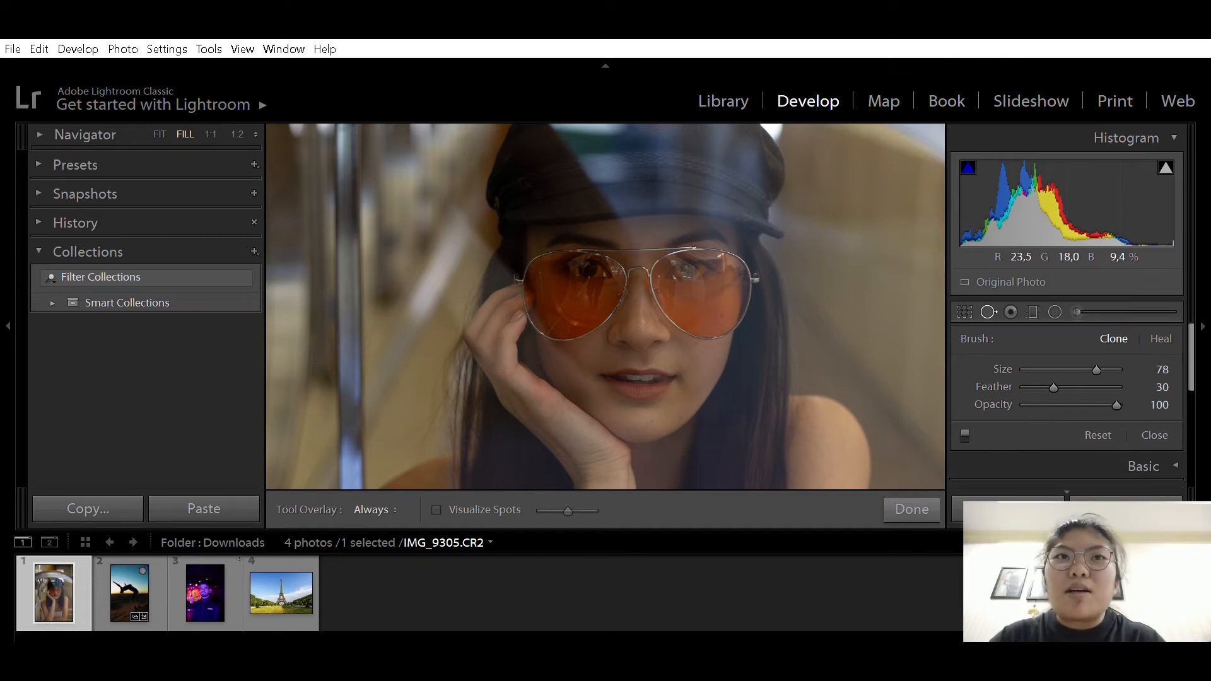
pyautogui.press('z')
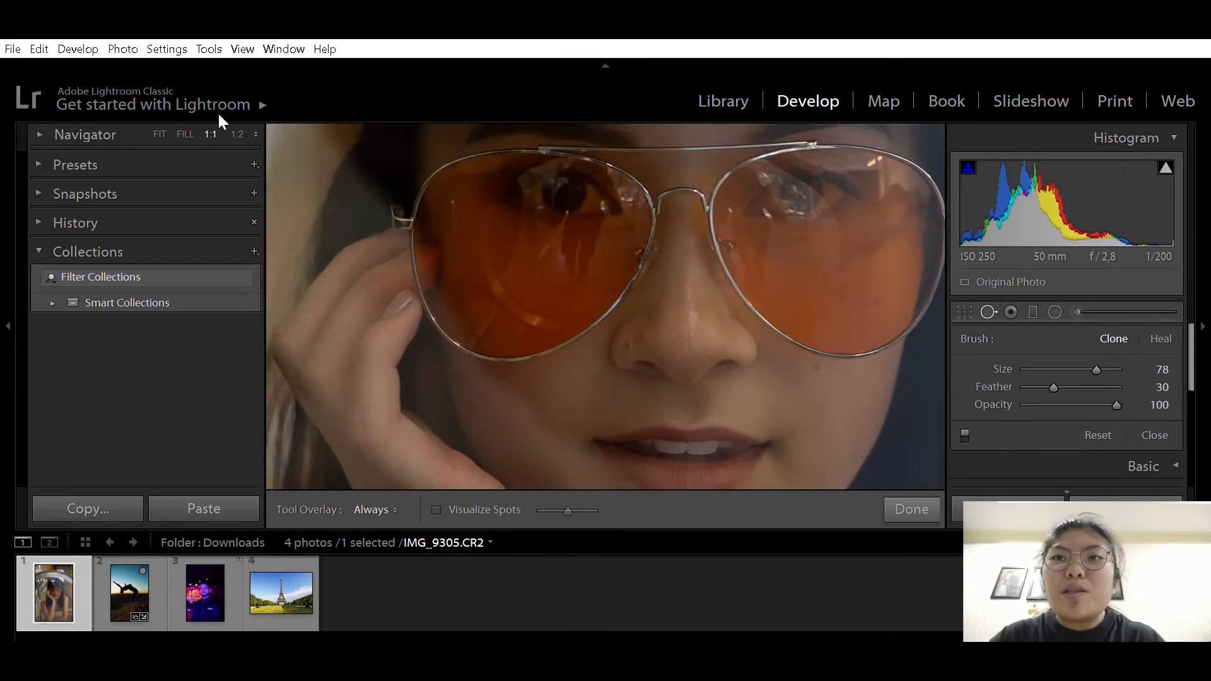
pyautogui.scroll(-1, 604, 306)
pyautogui.scroll(-1, 604, 305)
pyautogui.scroll(-5, 605, 305)
pyautogui.click(655, 339)
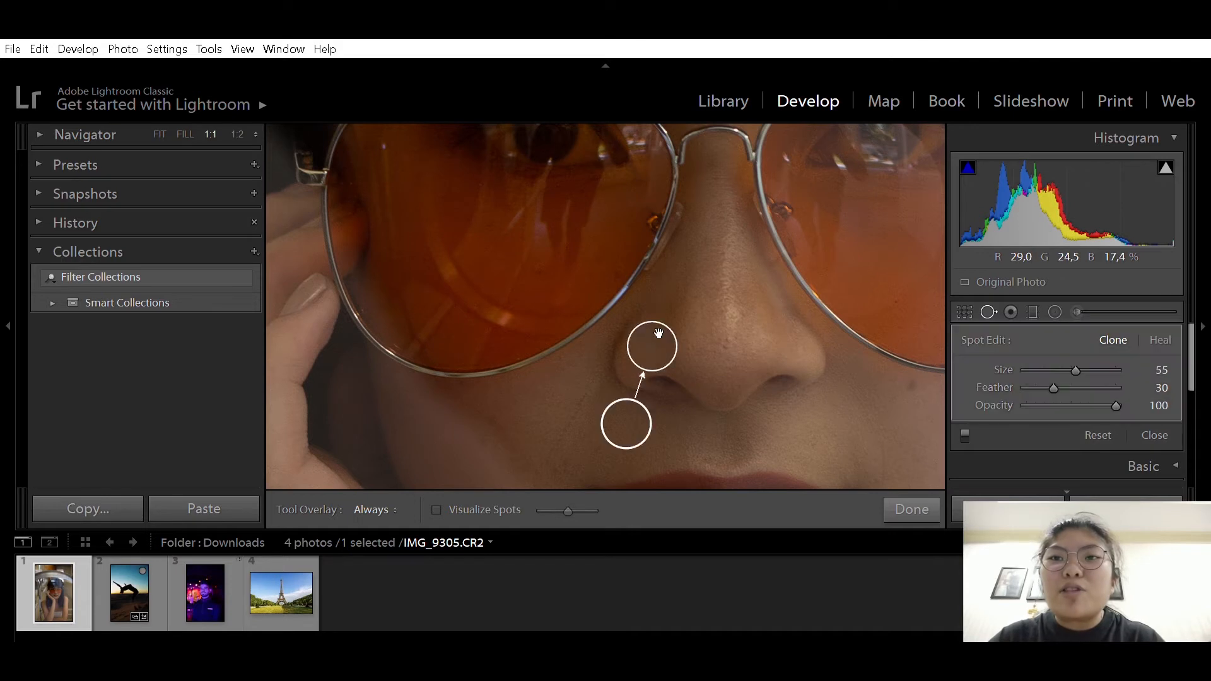
pyautogui.moveTo(637, 430)
pyautogui.mouseDown()
pyautogui.moveTo(584, 421)
pyautogui.moveTo(661, 358)
pyautogui.moveTo(676, 285)
pyautogui.mouseUp()
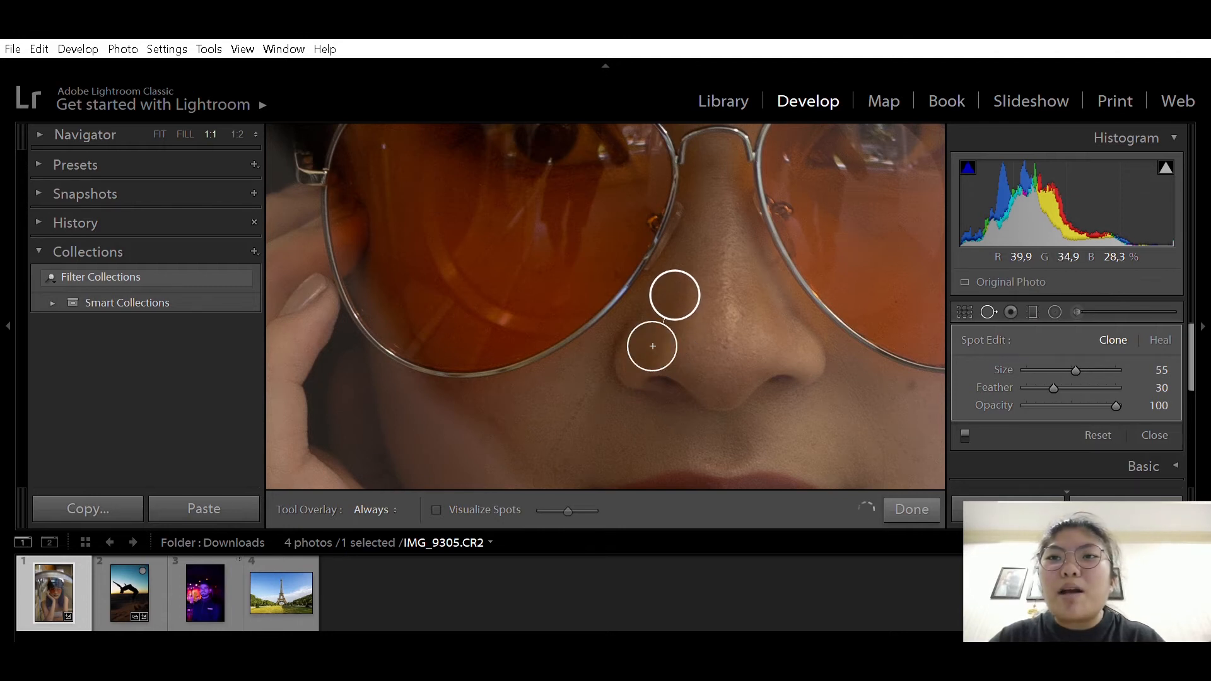
pyautogui.moveTo(656, 335); pyautogui.dragTo(647, 345)
# Step: Try Clone spots on the cheek and the other side of the nose, and undo both
pyautogui.click(894, 421)
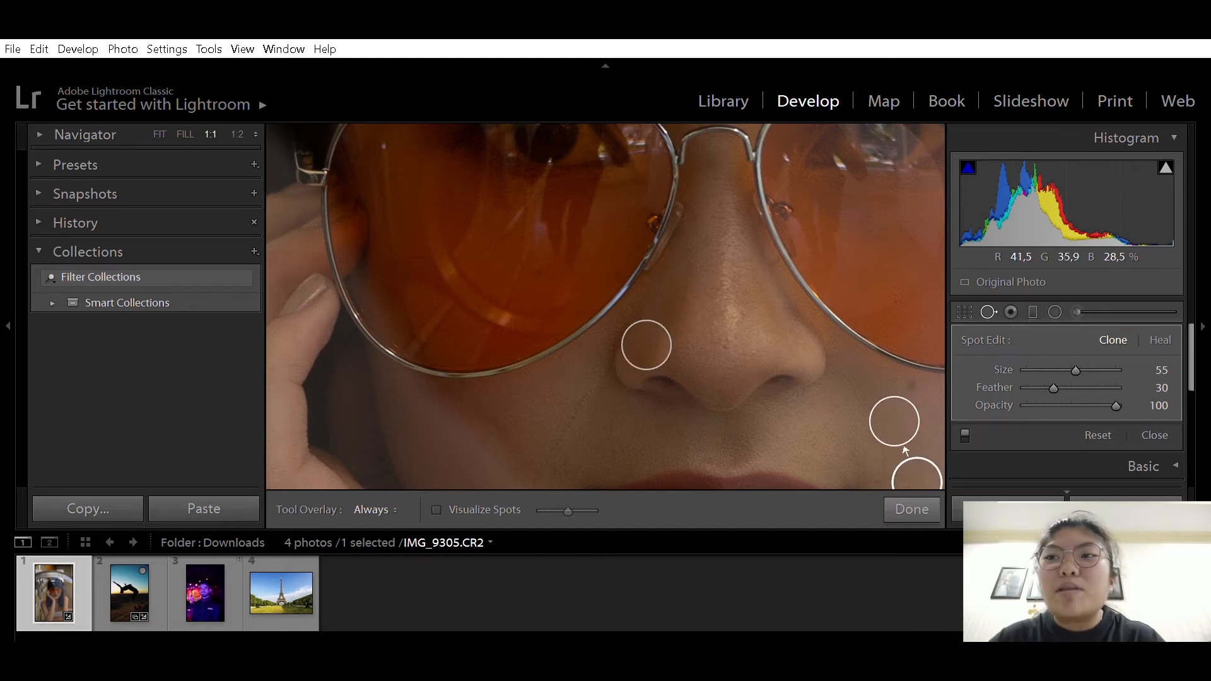
pyautogui.press('Escape')
pyautogui.click(1038, 455)
pyautogui.click(768, 315)
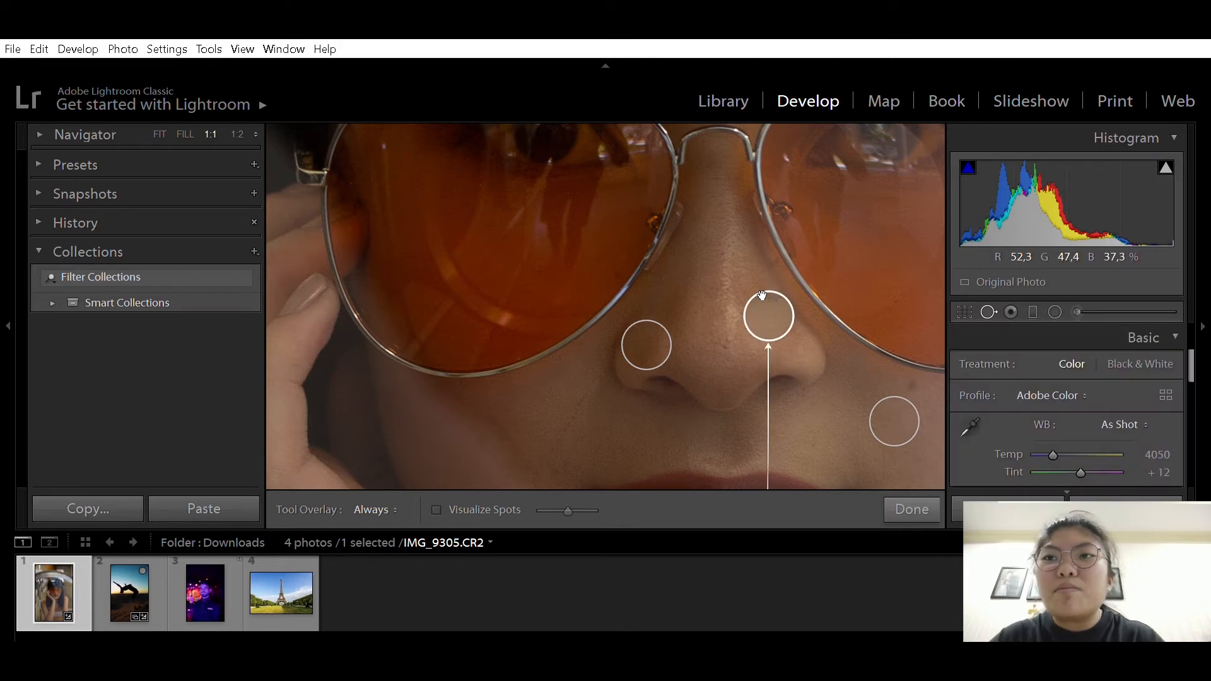
pyautogui.hotkey('ctrl', 'z')
pyautogui.hotkey('ctrl', 'z')
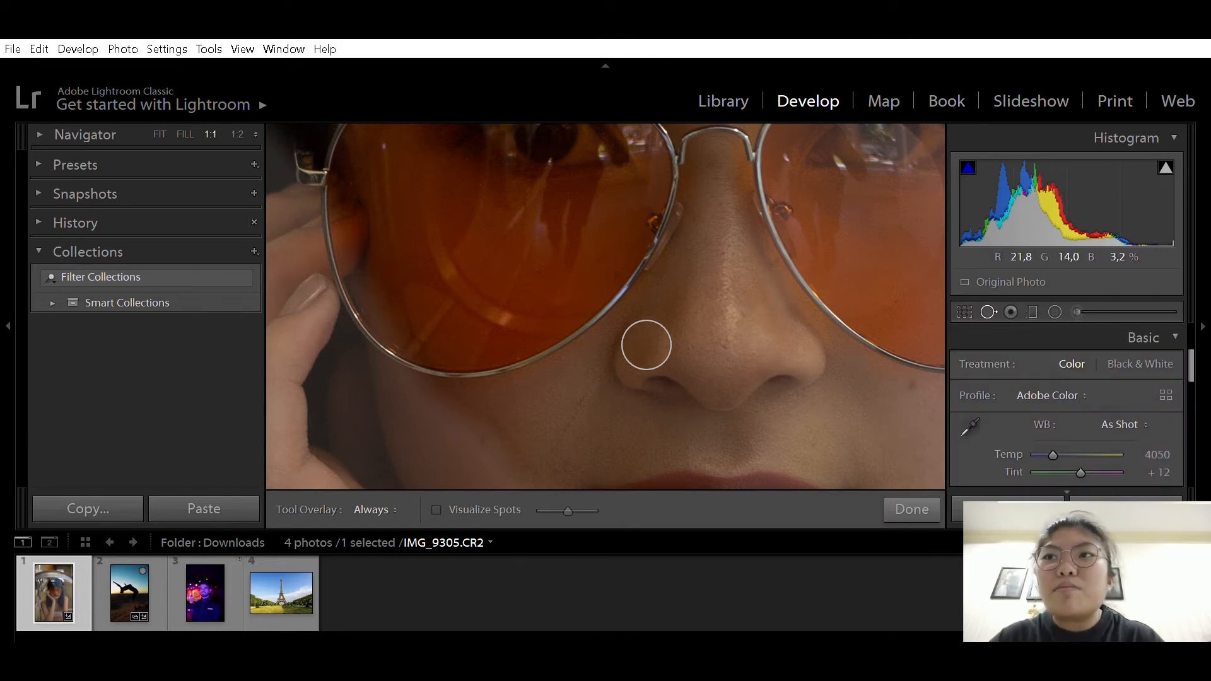
# Step: Close the Spot Removal tool and return the portrait to the Fill view
pyautogui.click(986, 309)
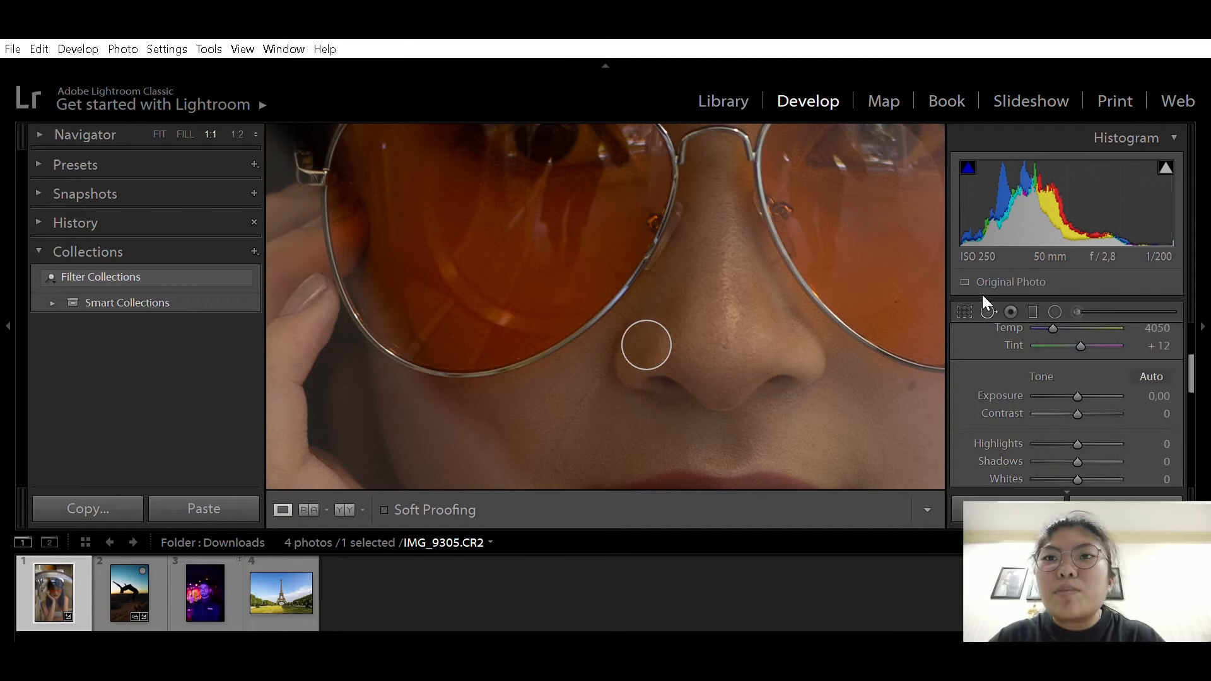
pyautogui.moveTo(664, 341); pyautogui.dragTo(650, 339)
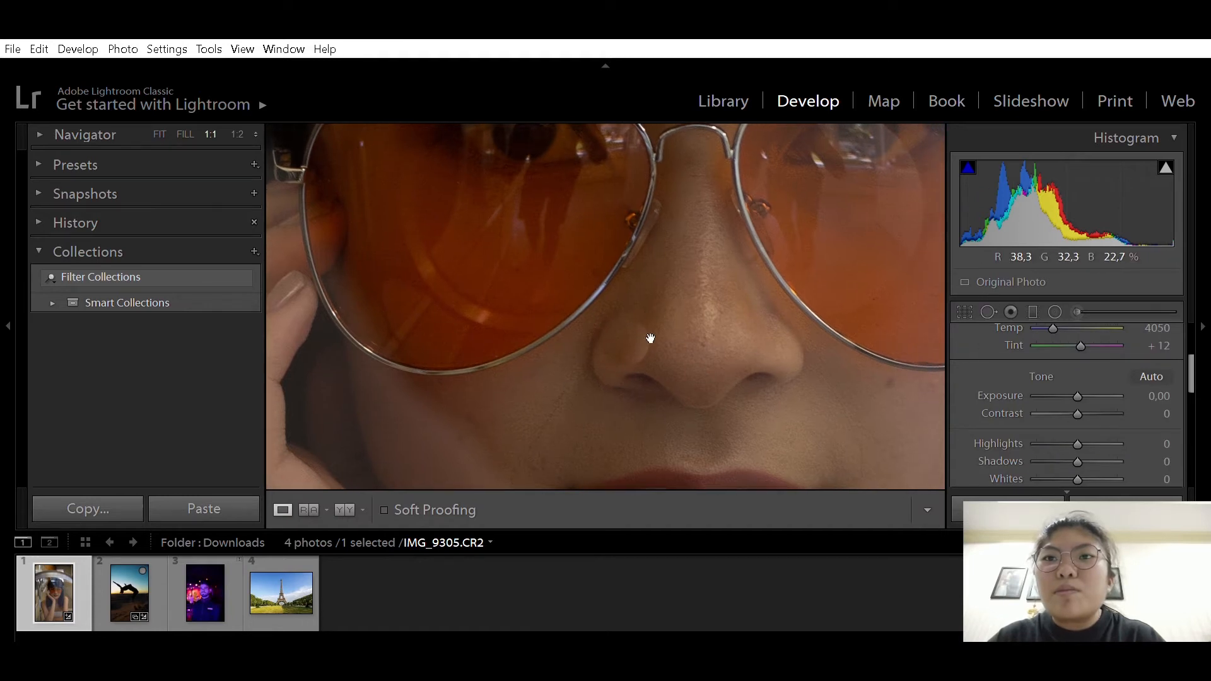
pyautogui.click(650, 338)
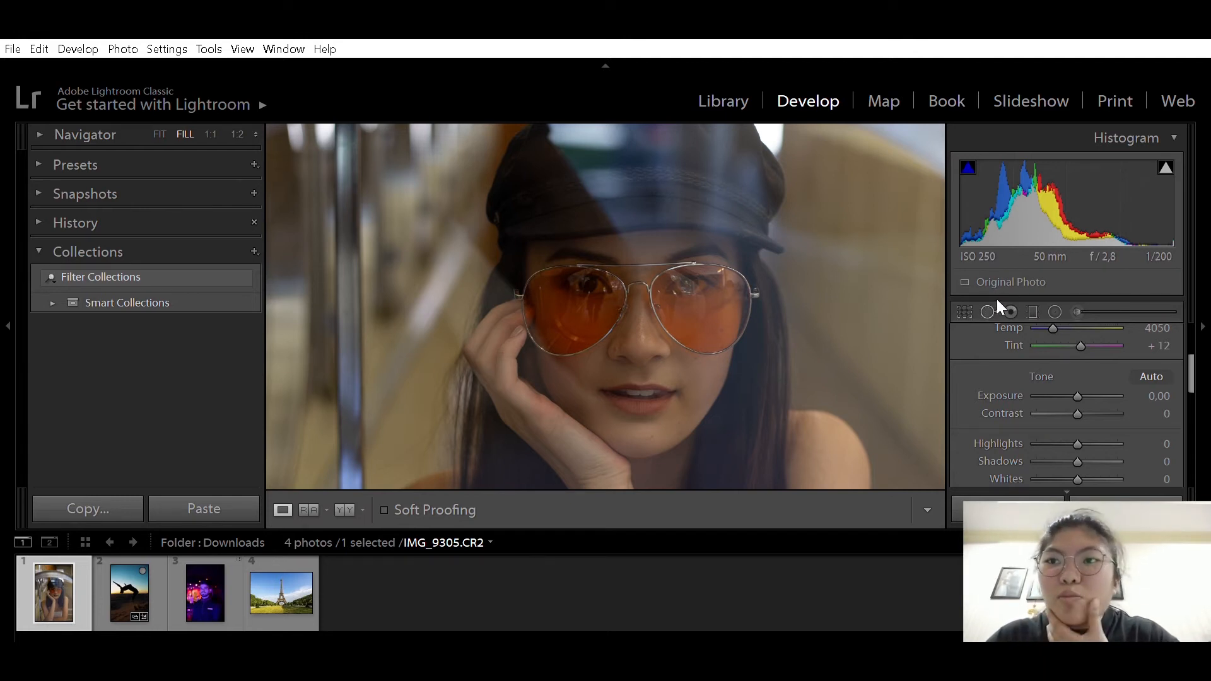
# Step: Look at the Red Eye Correction tool, and examine the Graduated Filter's mask and adjustment settings before closing it
pyautogui.click(1011, 310)
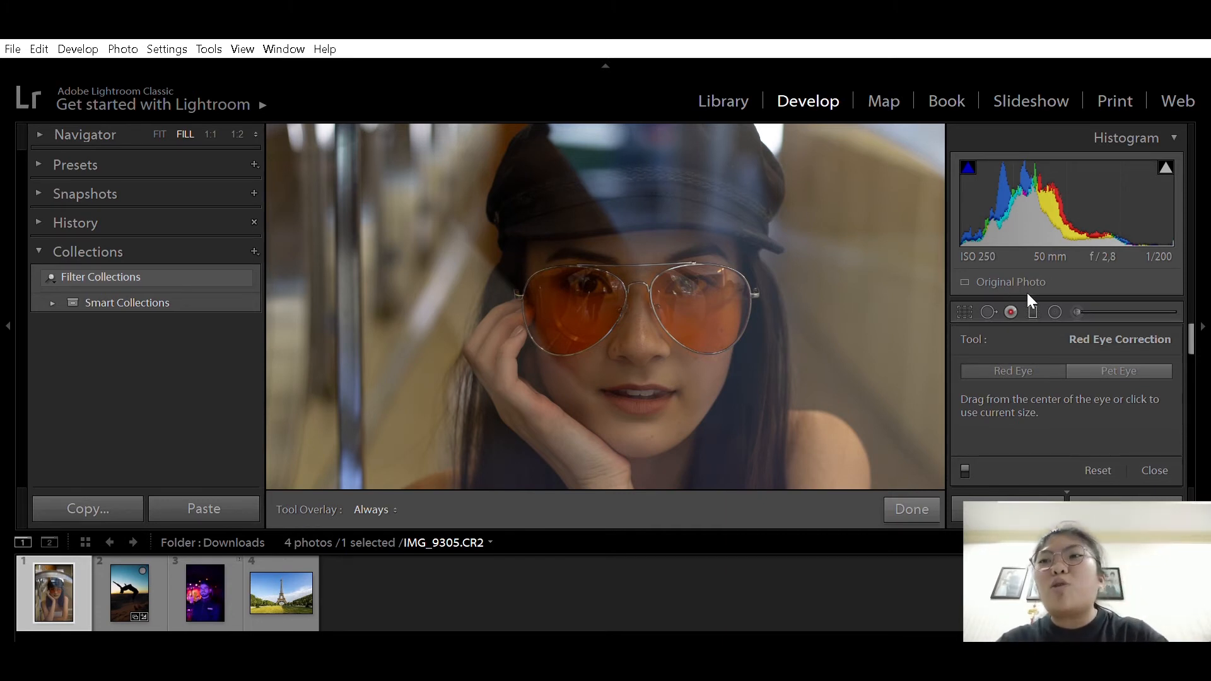
pyautogui.click(1031, 310)
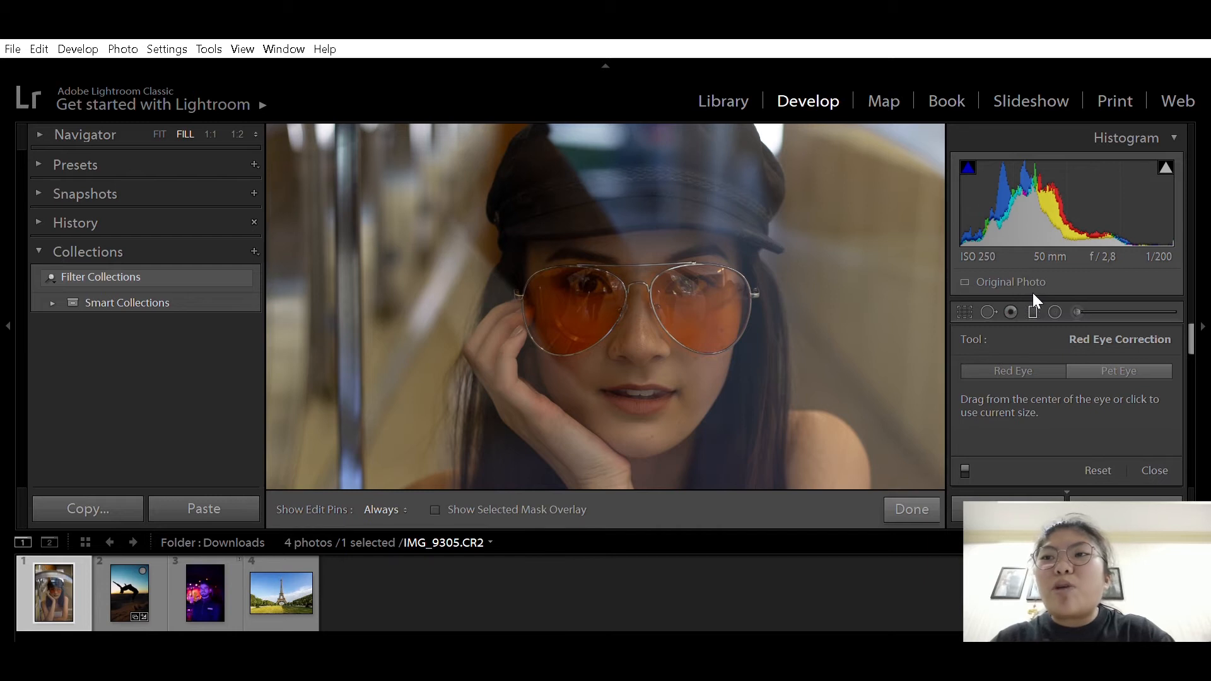
pyautogui.scroll(-3, 1046, 340)
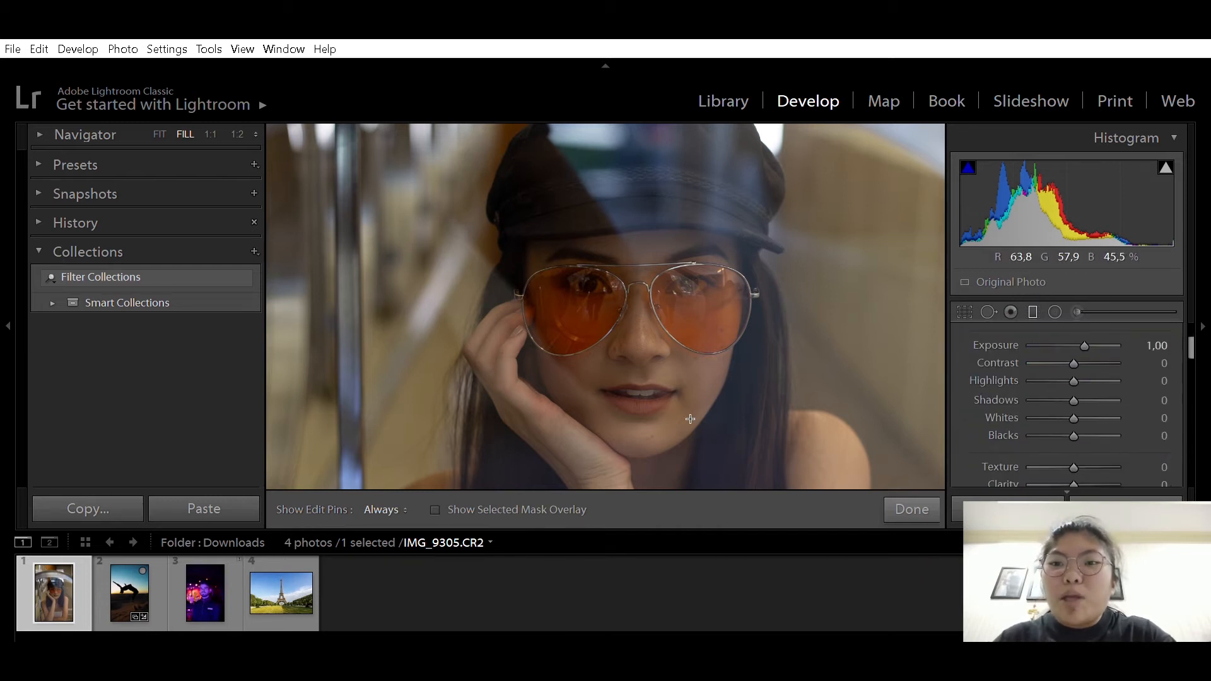
pyautogui.scroll(-5, 1059, 390)
pyautogui.scroll(8, 1064, 385)
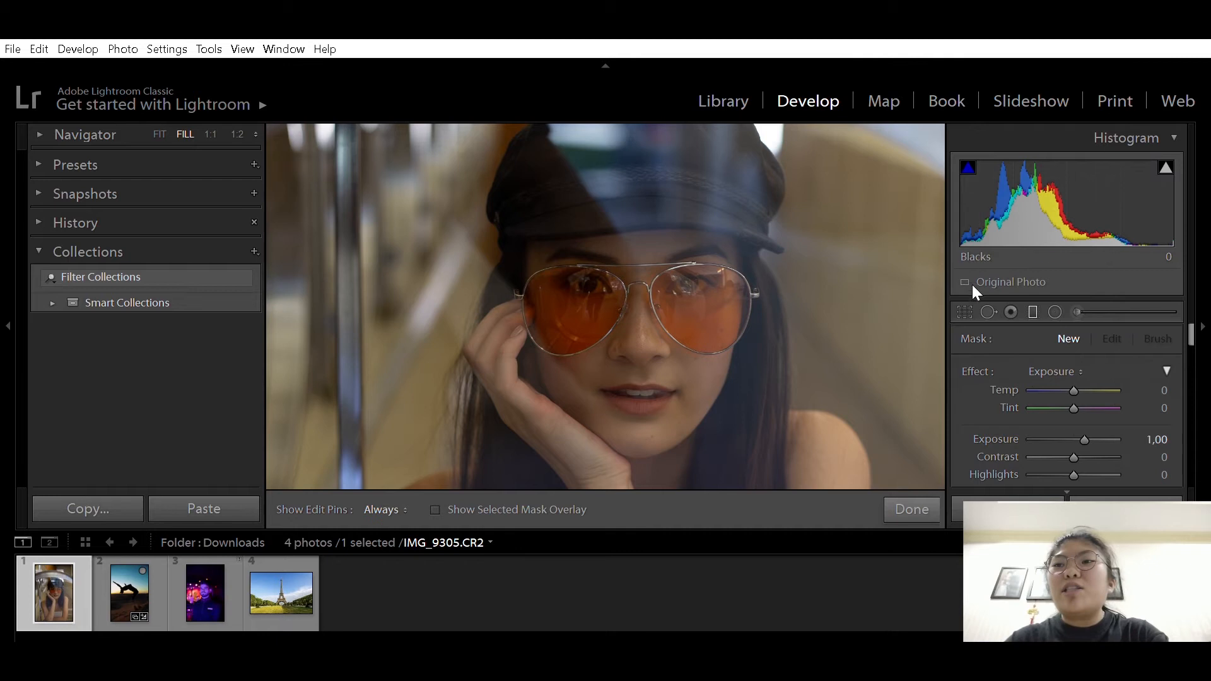
pyautogui.scroll(-5, 1128, 416)
pyautogui.scroll(-2, 1092, 387)
pyautogui.scroll(6, 1092, 388)
pyautogui.scroll(-2, 1091, 387)
pyautogui.scroll(4, 1092, 388)
pyautogui.scroll(-3, 1144, 387)
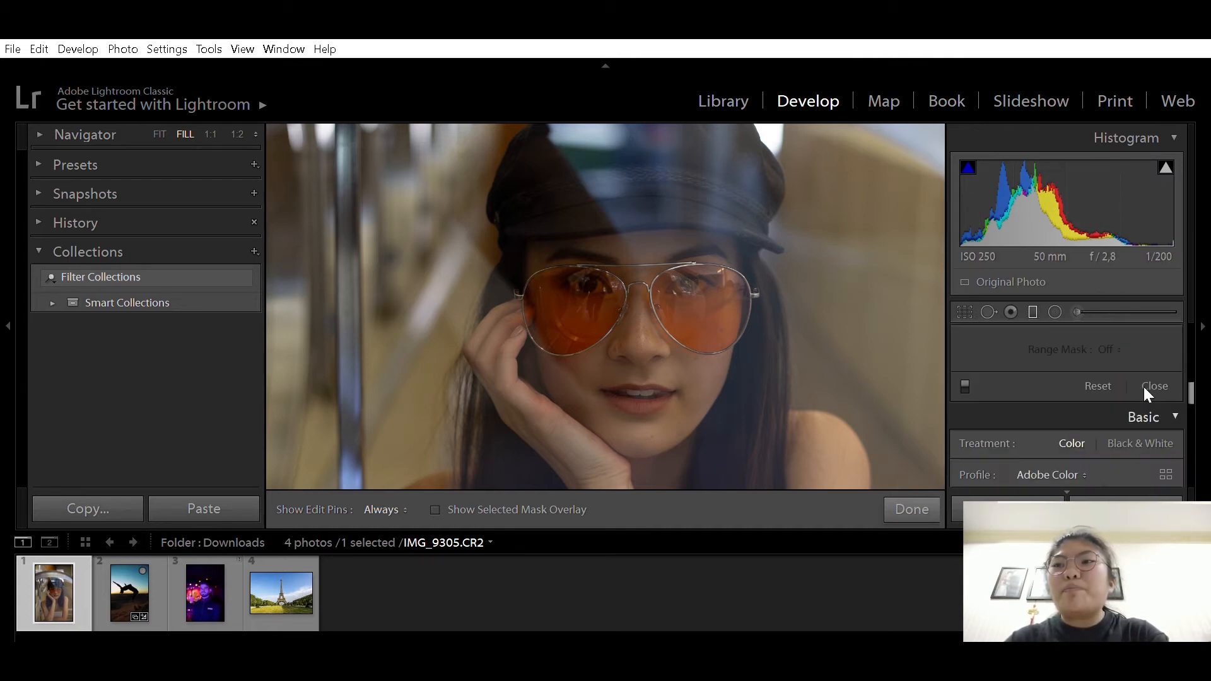
pyautogui.click(1148, 376)
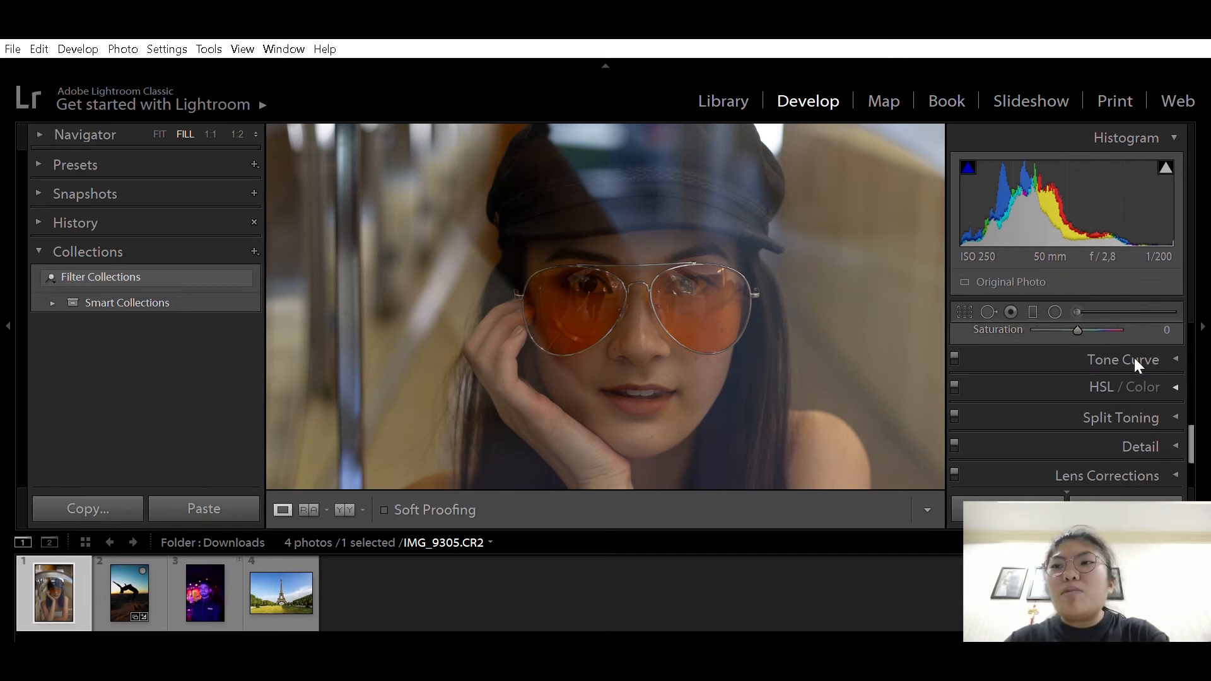
# Step: Review the Basic adjustments, including treatment, profile, white balance and tone
pyautogui.scroll(5, 1134, 360)
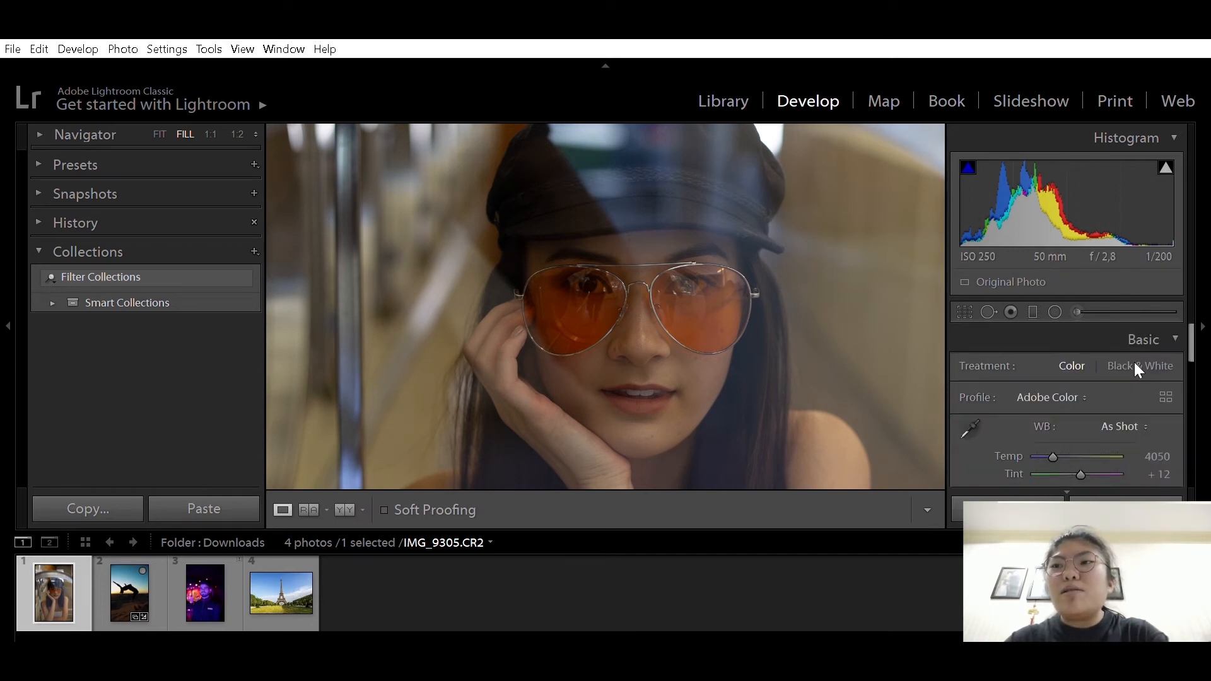
pyautogui.click(1152, 328)
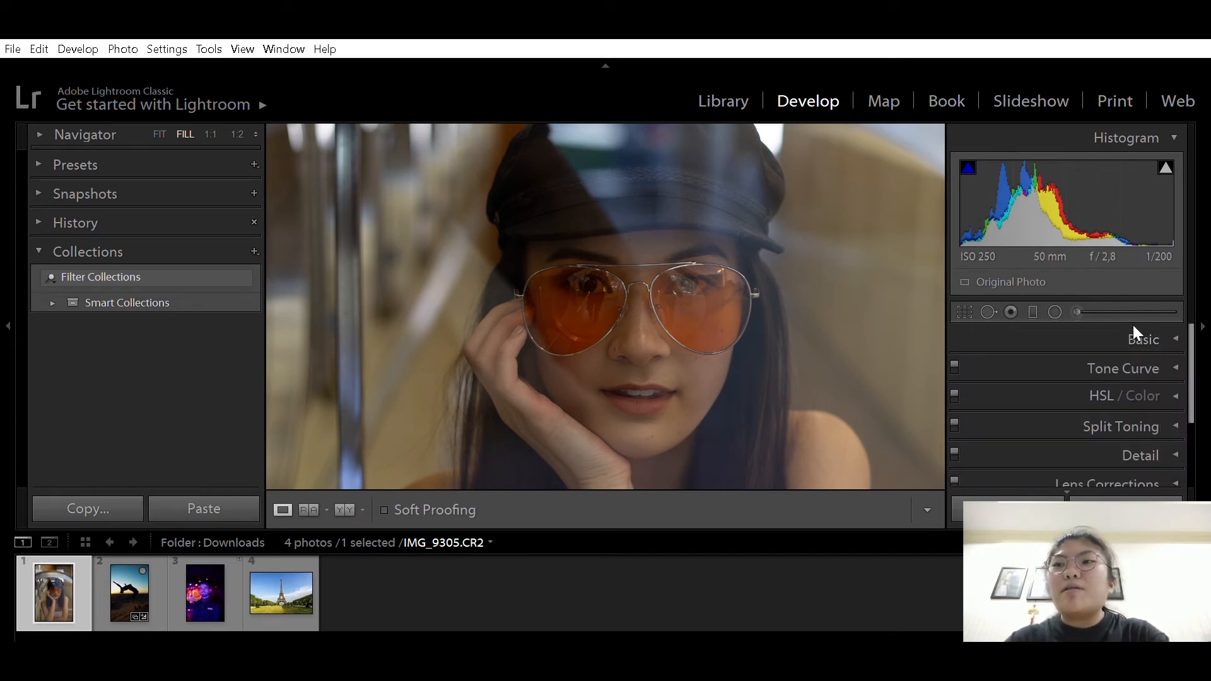
pyautogui.click(1132, 324)
pyautogui.scroll(-2, 1032, 349)
pyautogui.scroll(2, 1047, 351)
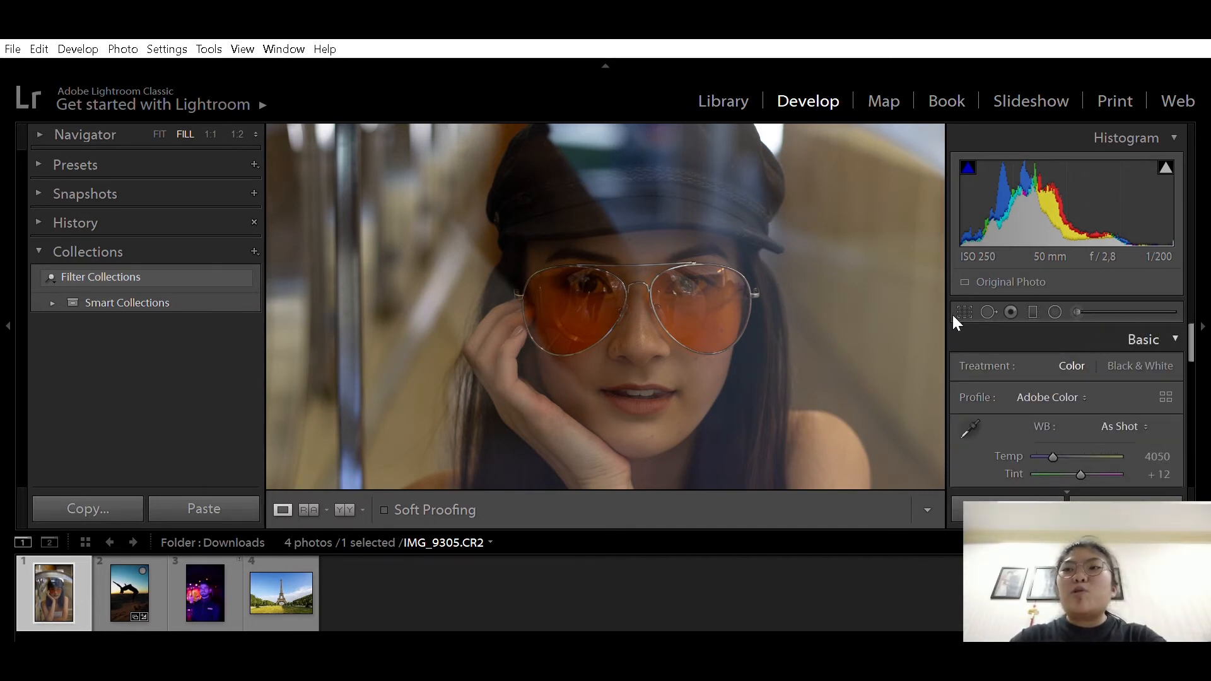
pyautogui.scroll(-2, 1087, 422)
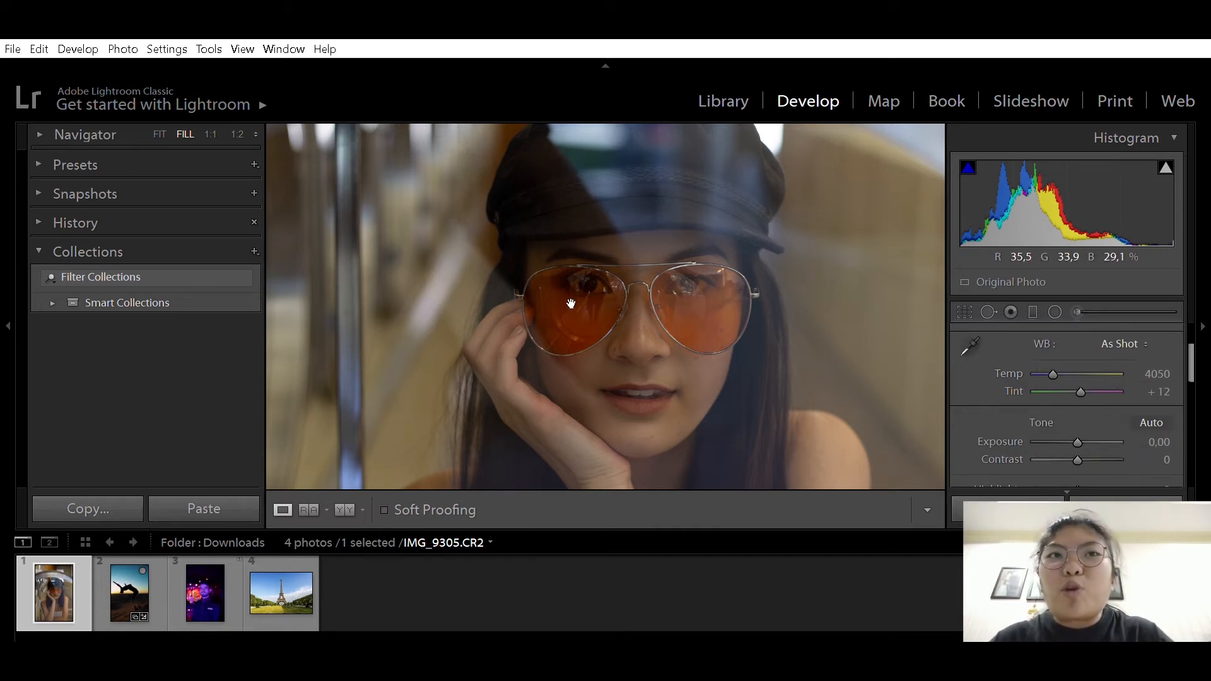
# Step: Fit the whole portrait in view, try warmer temperatures of 5411 and 6031, and set the temperature to 3860
pyautogui.click(160, 132)
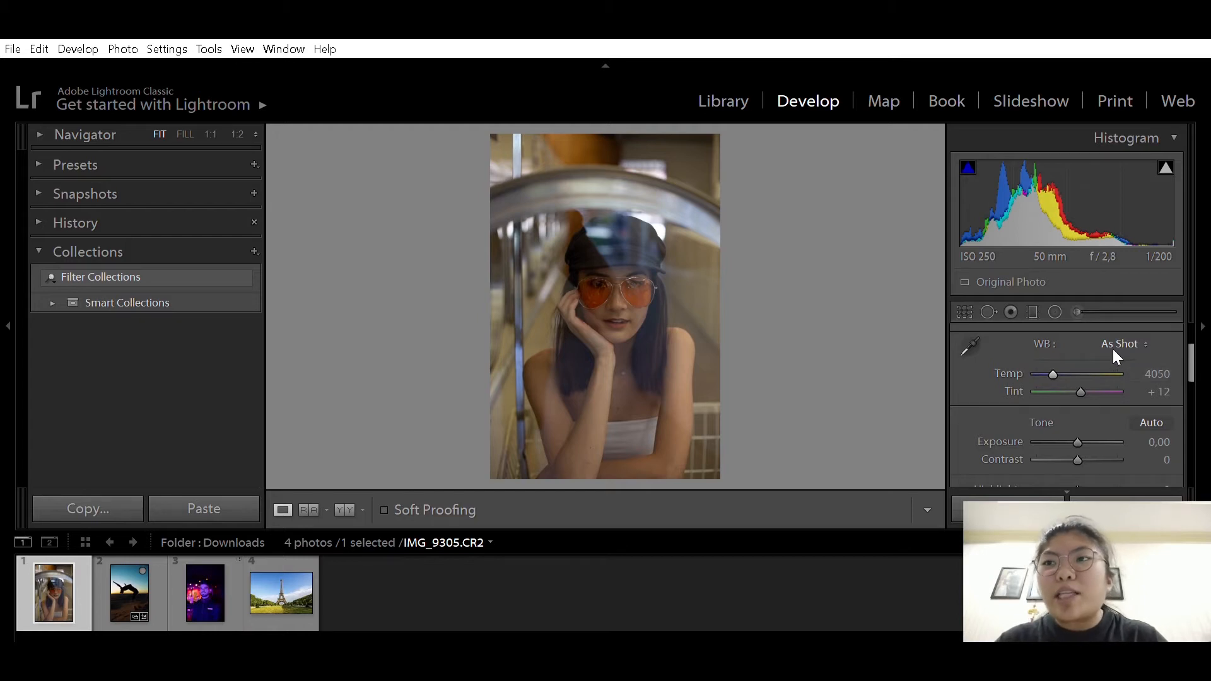
pyautogui.moveTo(1051, 372)
pyautogui.mouseDown()
pyautogui.moveTo(1065, 352)
pyautogui.moveTo(1129, 358)
pyautogui.moveTo(1095, 372)
pyautogui.moveTo(1016, 367)
pyautogui.moveTo(1079, 365)
pyautogui.moveTo(1067, 363)
pyautogui.mouseUp()
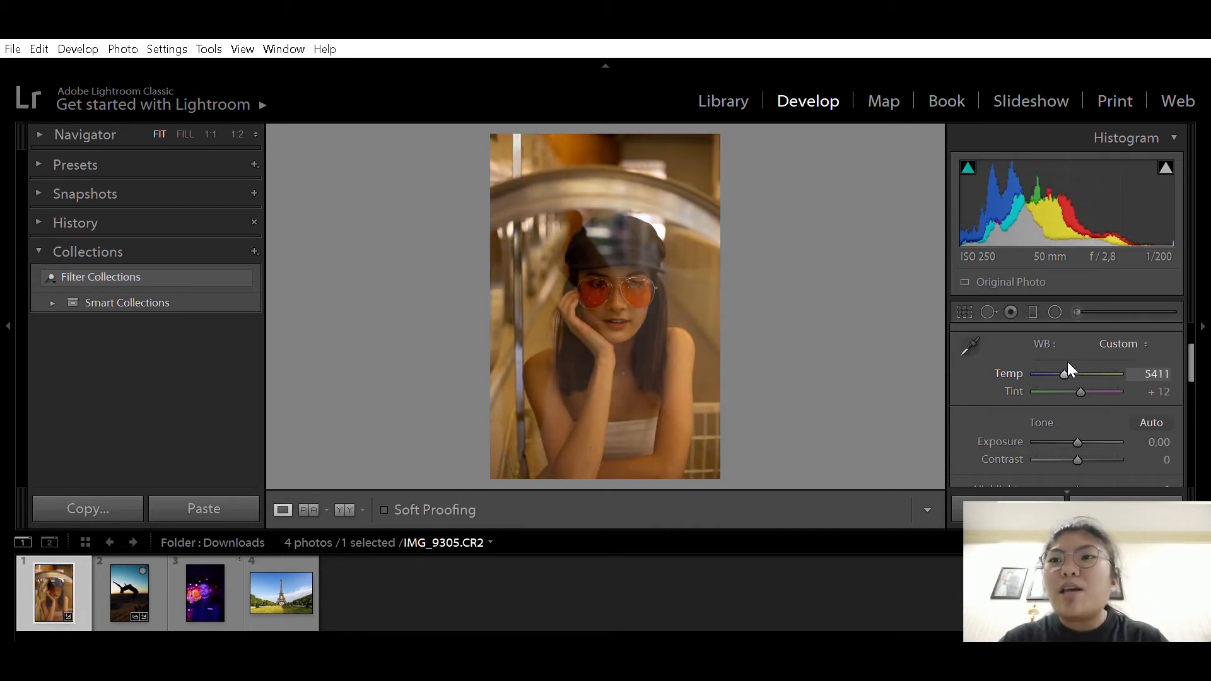
pyautogui.moveTo(1062, 353)
pyautogui.mouseDown()
pyautogui.moveTo(1110, 357)
pyautogui.moveTo(1066, 363)
pyautogui.mouseUp()
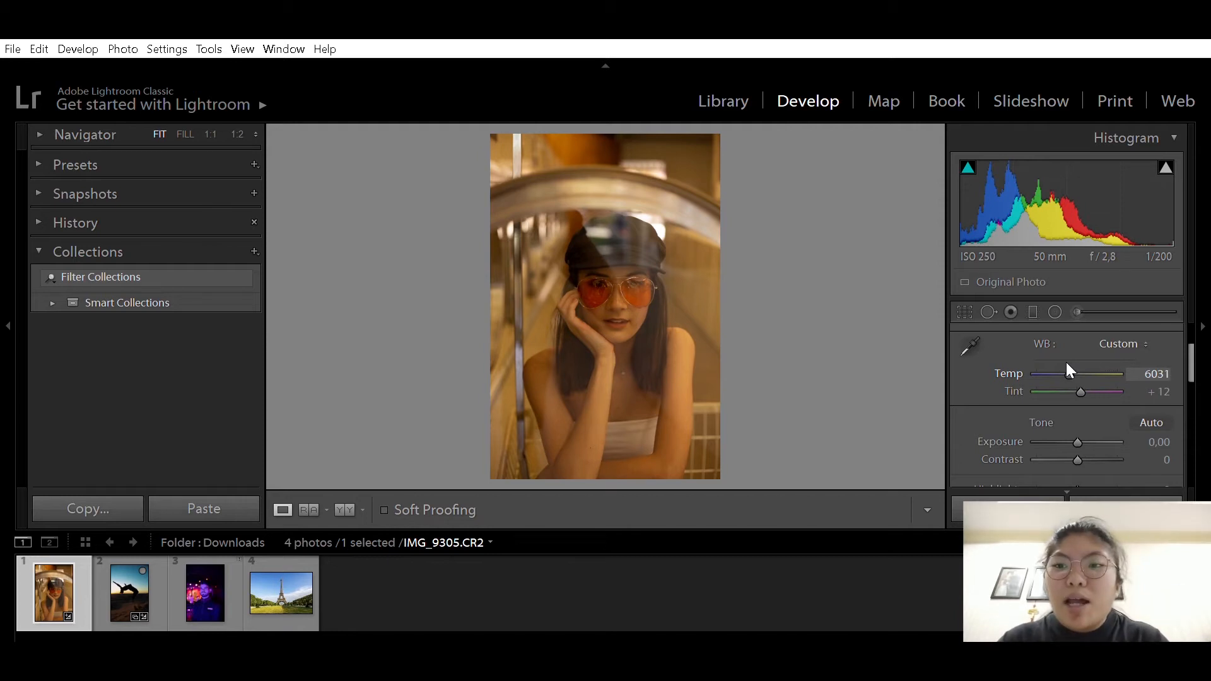
pyautogui.moveTo(1066, 362); pyautogui.dragTo(1049, 365)
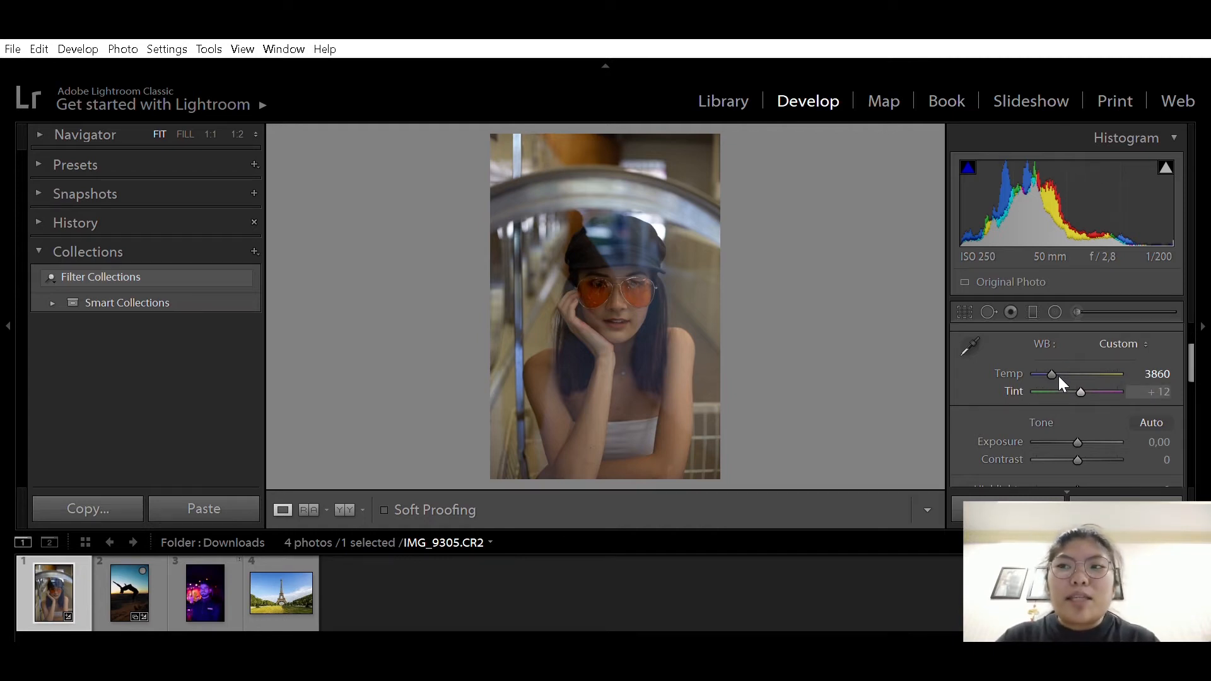
# Step: Set the portrait's white balance tint to −8
pyautogui.moveTo(1082, 373)
pyautogui.mouseDown()
pyautogui.moveTo(1124, 372)
pyautogui.moveTo(995, 377)
pyautogui.moveTo(1076, 376)
pyautogui.mouseUp()
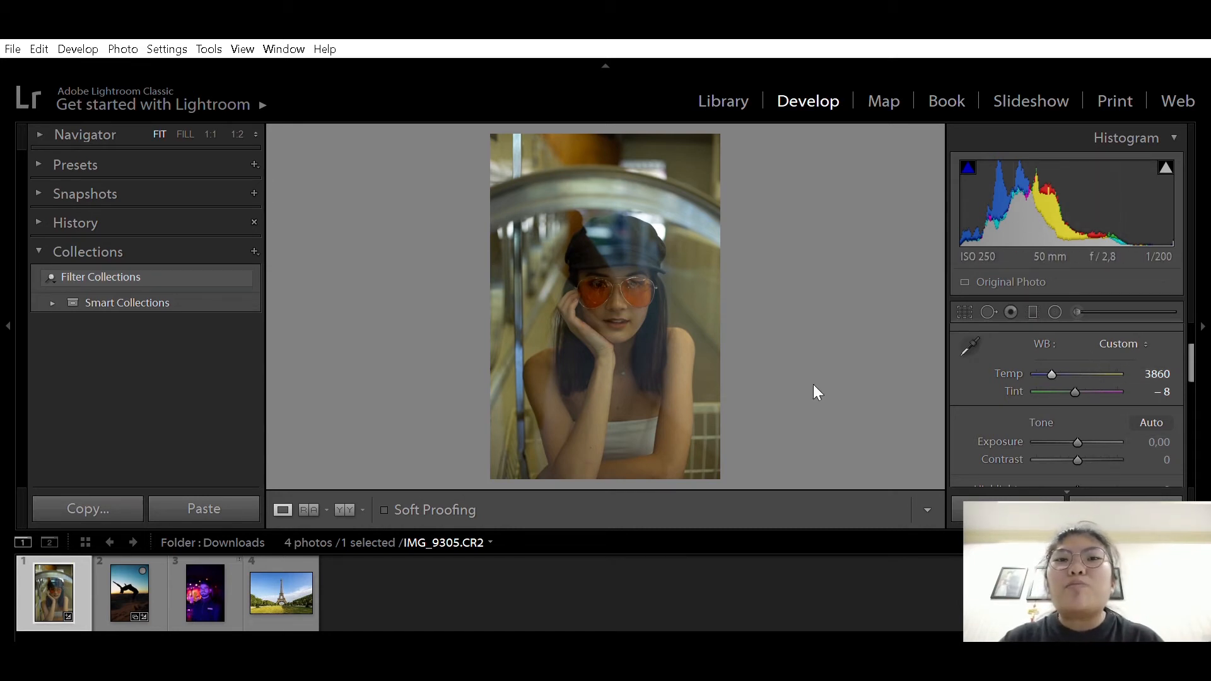
pyautogui.scroll(-2, 1027, 351)
pyautogui.scroll(1, 1027, 351)
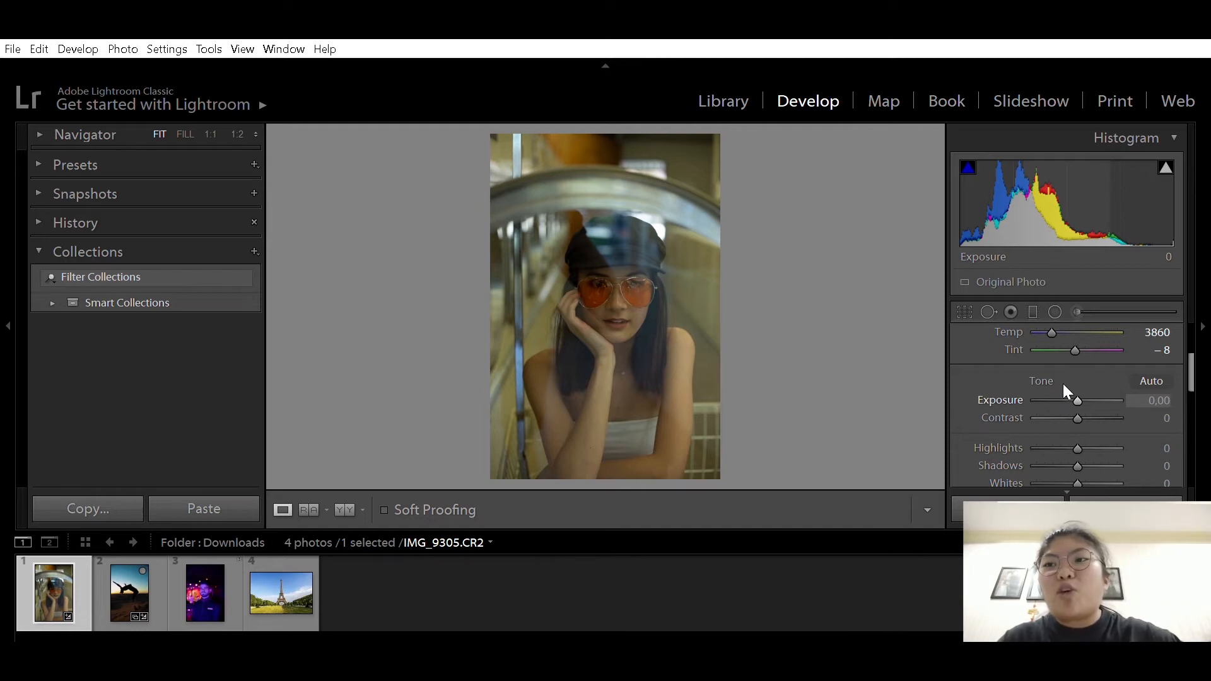
# Step: Try the portrait's exposure at +5.00 and restore it to 0.00
pyautogui.moveTo(1065, 384); pyautogui.dragTo(1135, 378)
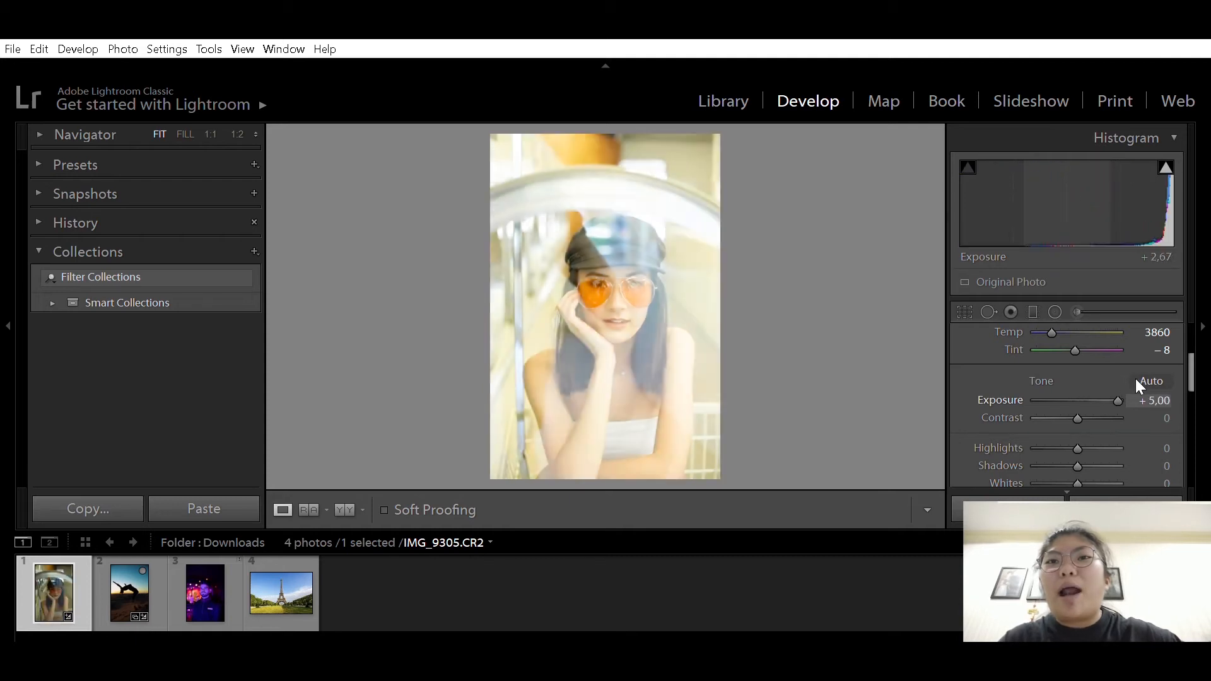
pyautogui.moveTo(1139, 379); pyautogui.dragTo(1072, 384)
pyautogui.hotkey('ctrl', 'z')
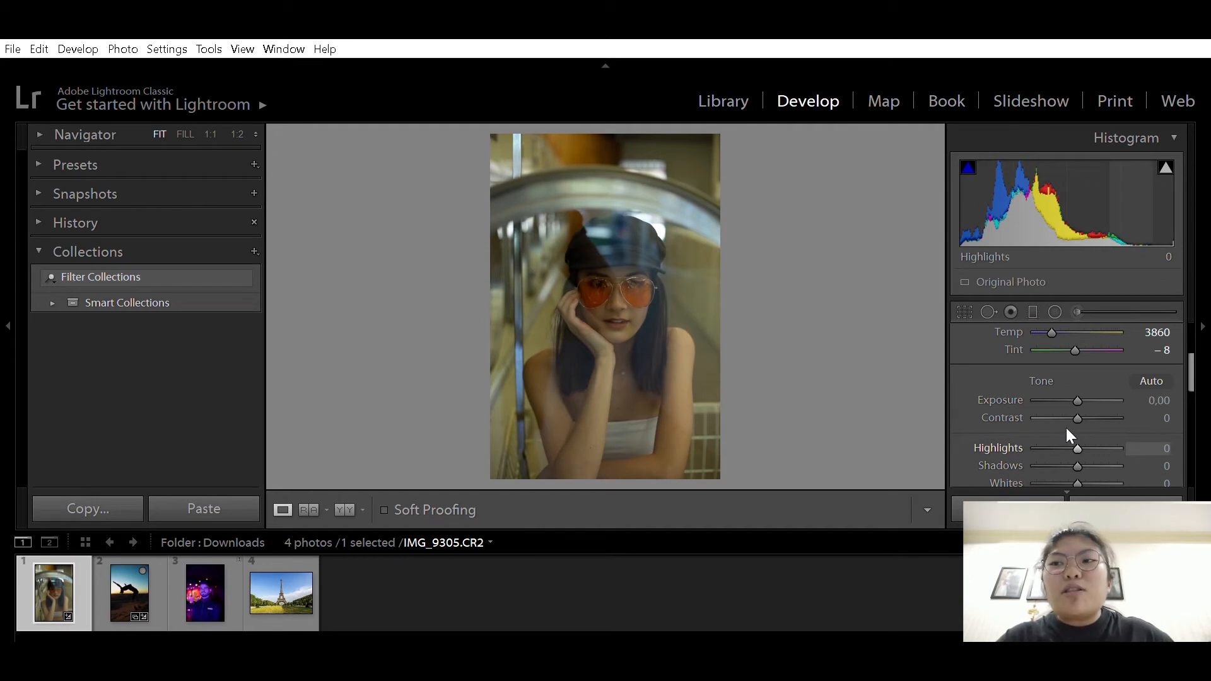
# Step: Try the portrait's contrast at +100 and −100 with the face filling the view, and set it to −61
pyautogui.moveTo(1077, 418); pyautogui.dragTo(1152, 388)
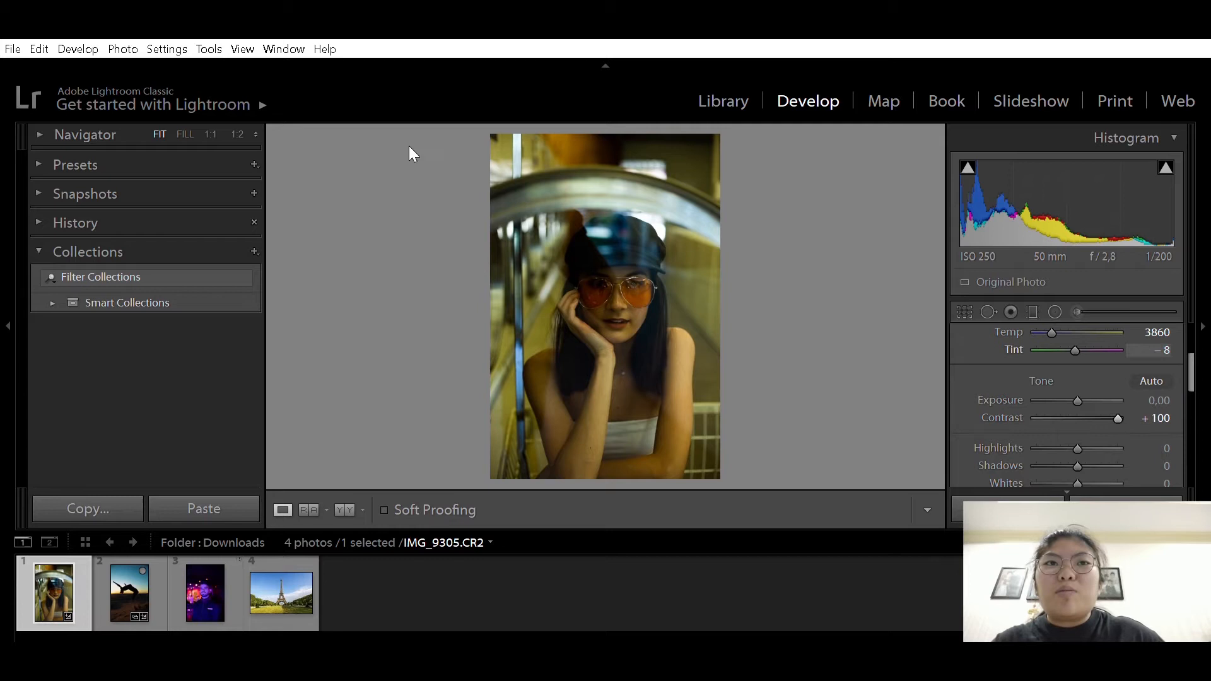
pyautogui.click(191, 129)
pyautogui.click(187, 133)
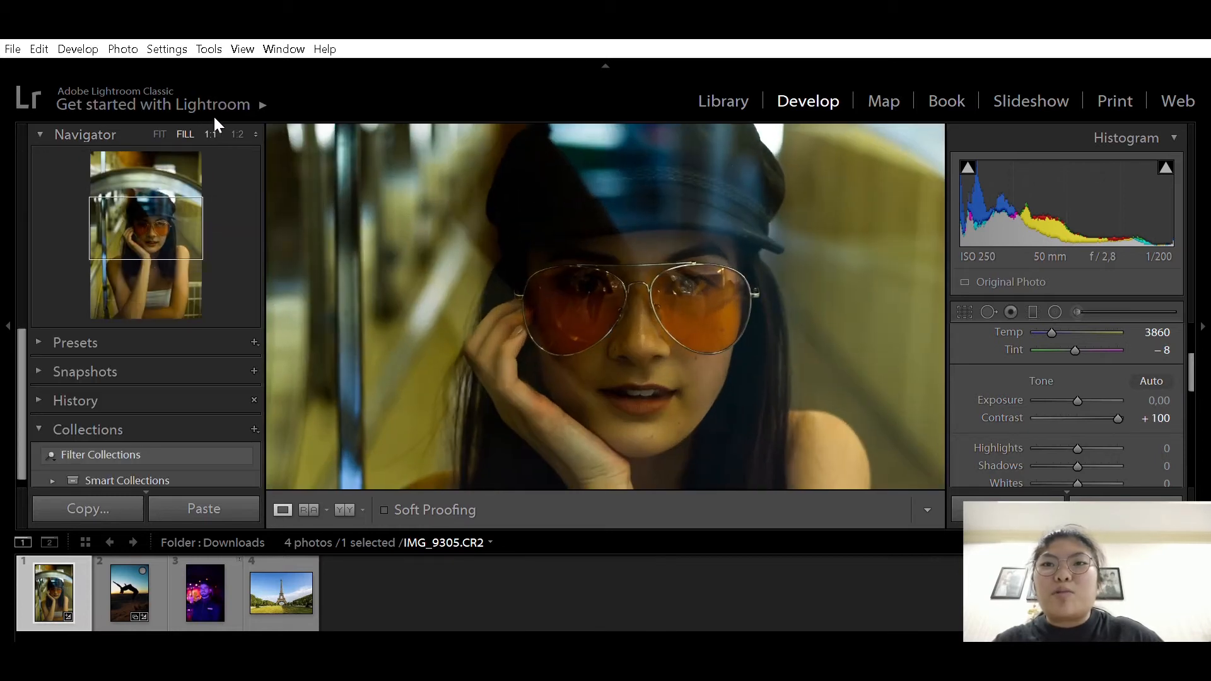
pyautogui.moveTo(514, 269); pyautogui.dragTo(500, 203)
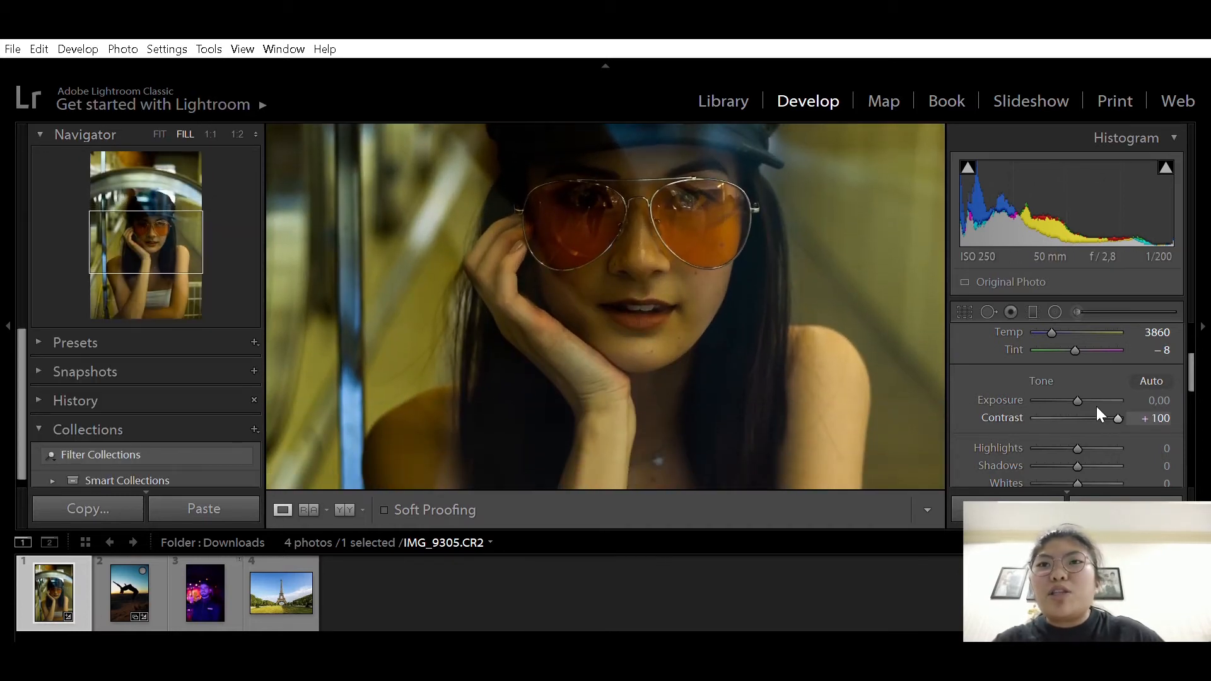
pyautogui.moveTo(1112, 410); pyautogui.dragTo(1016, 406)
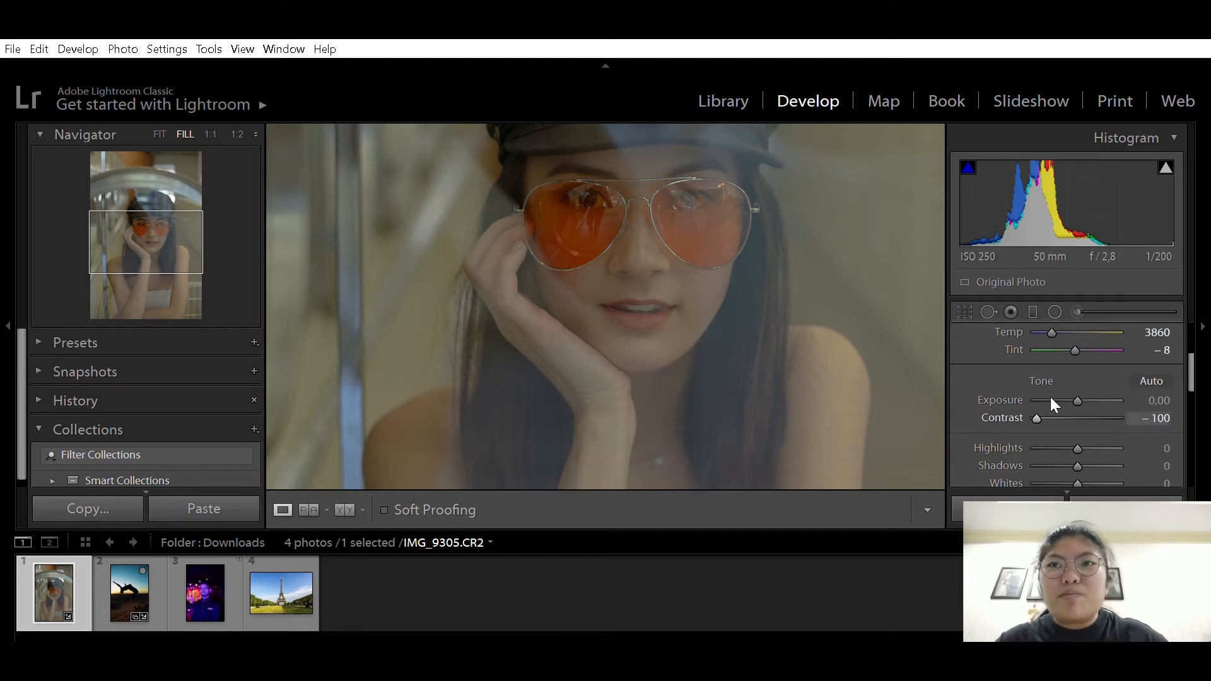
pyautogui.moveTo(1036, 418); pyautogui.dragTo(1060, 401)
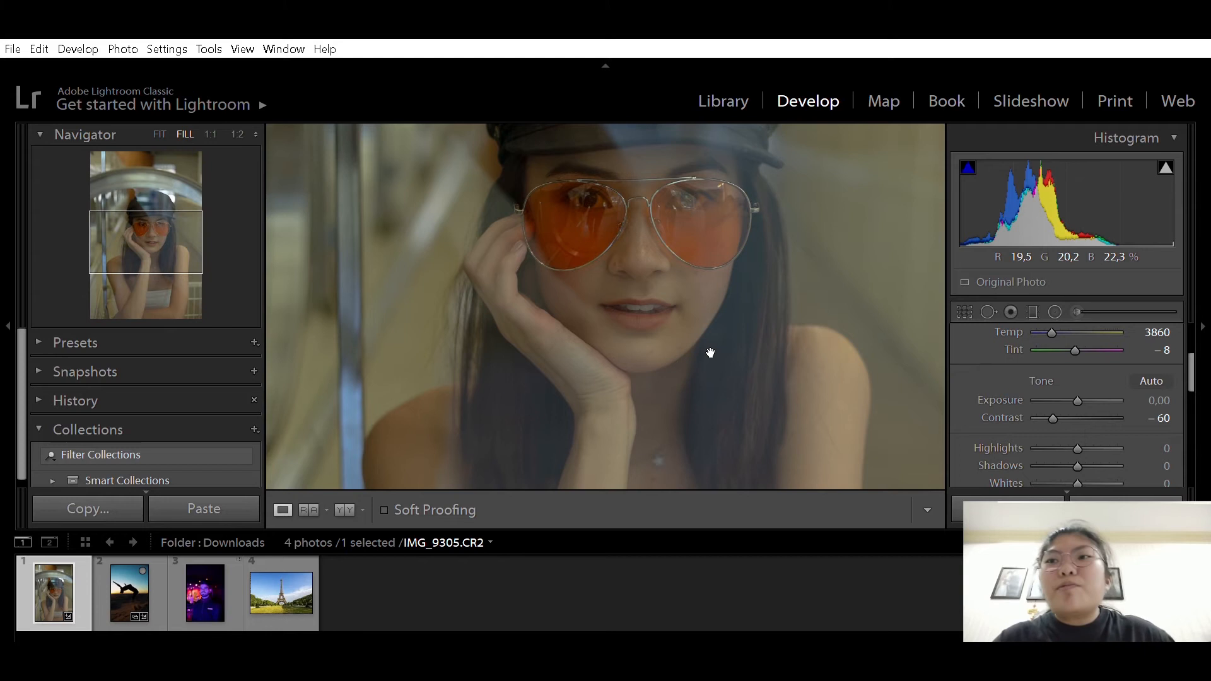
pyautogui.moveTo(1050, 416)
pyautogui.mouseDown()
pyautogui.moveTo(1032, 410)
pyautogui.moveTo(1049, 407)
pyautogui.mouseUp()
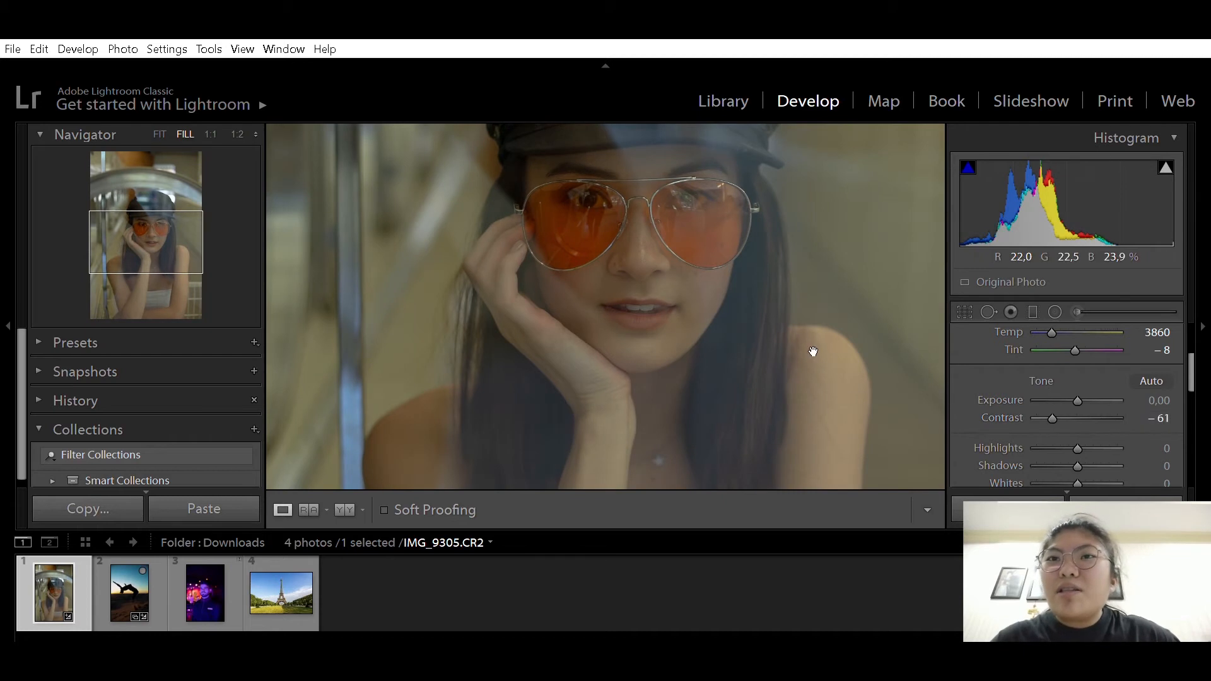
# Step: Fit the whole portrait in view and reset all its develop settings
pyautogui.scroll(-1, 1022, 371)
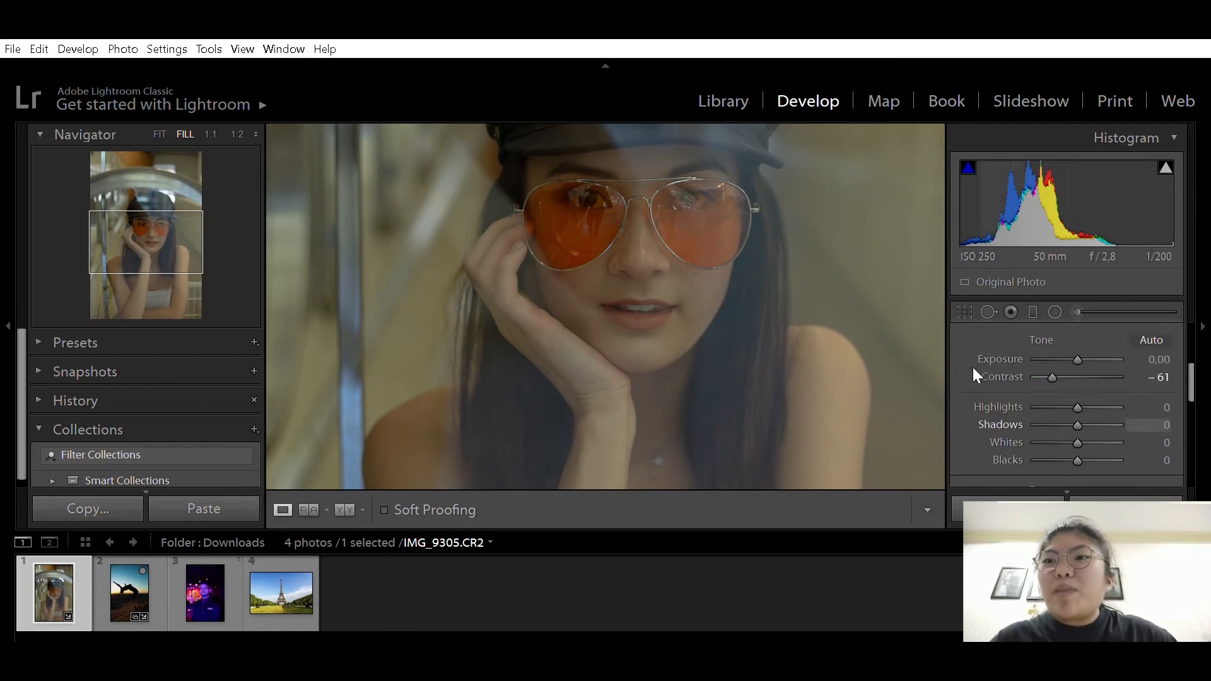
pyautogui.scroll(-1, 1034, 366)
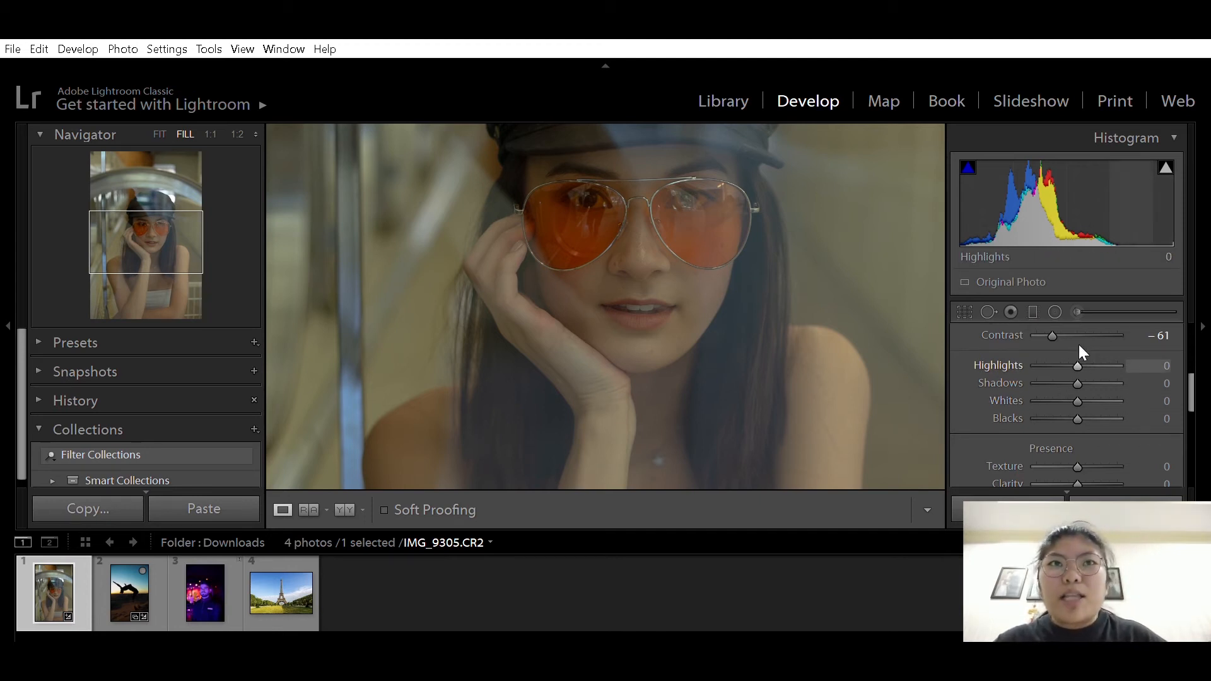
pyautogui.click(169, 126)
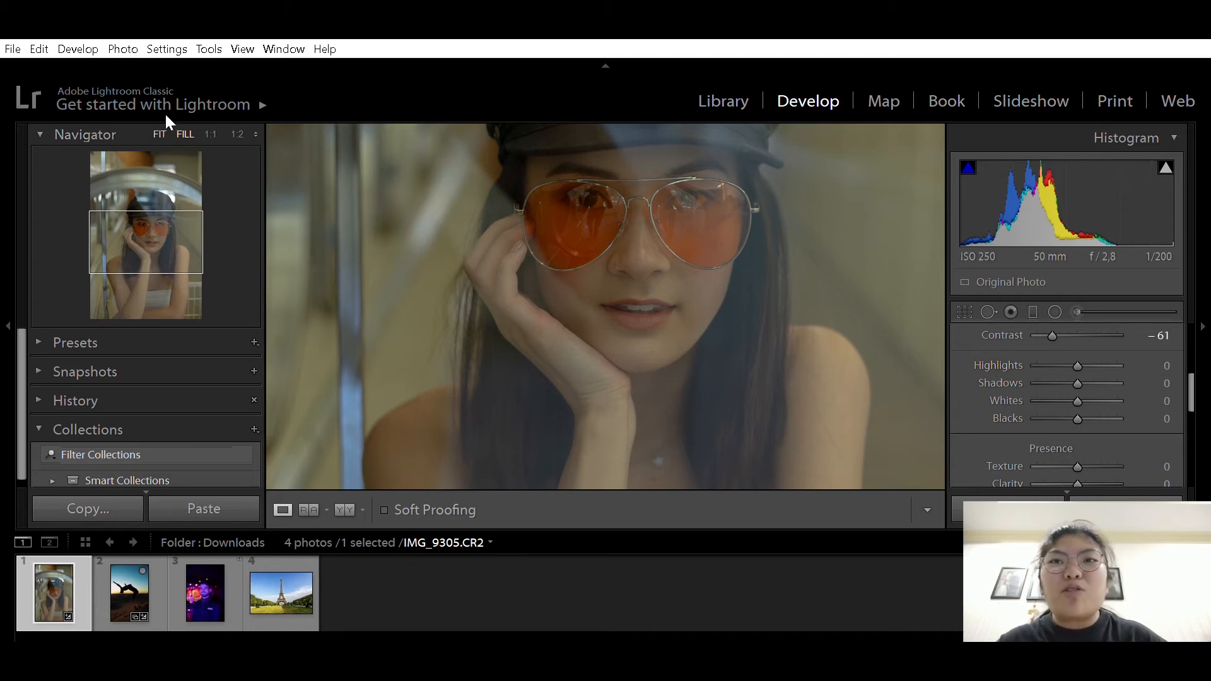
pyautogui.click(160, 131)
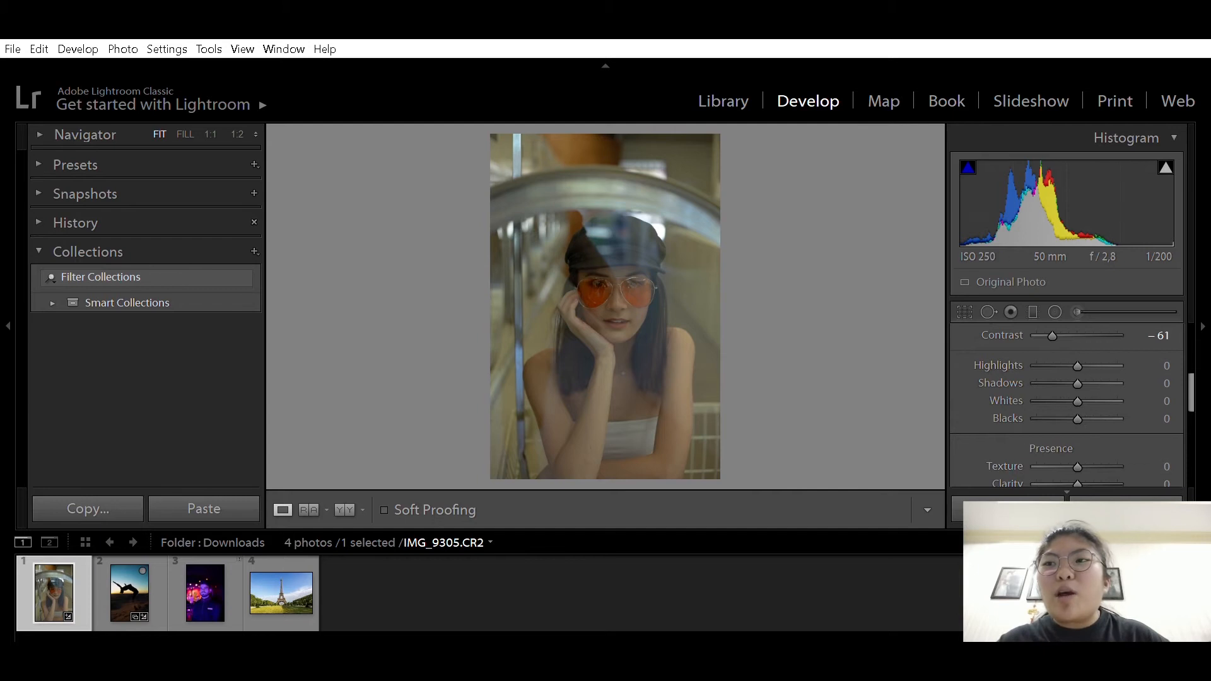
pyautogui.click(1106, 498)
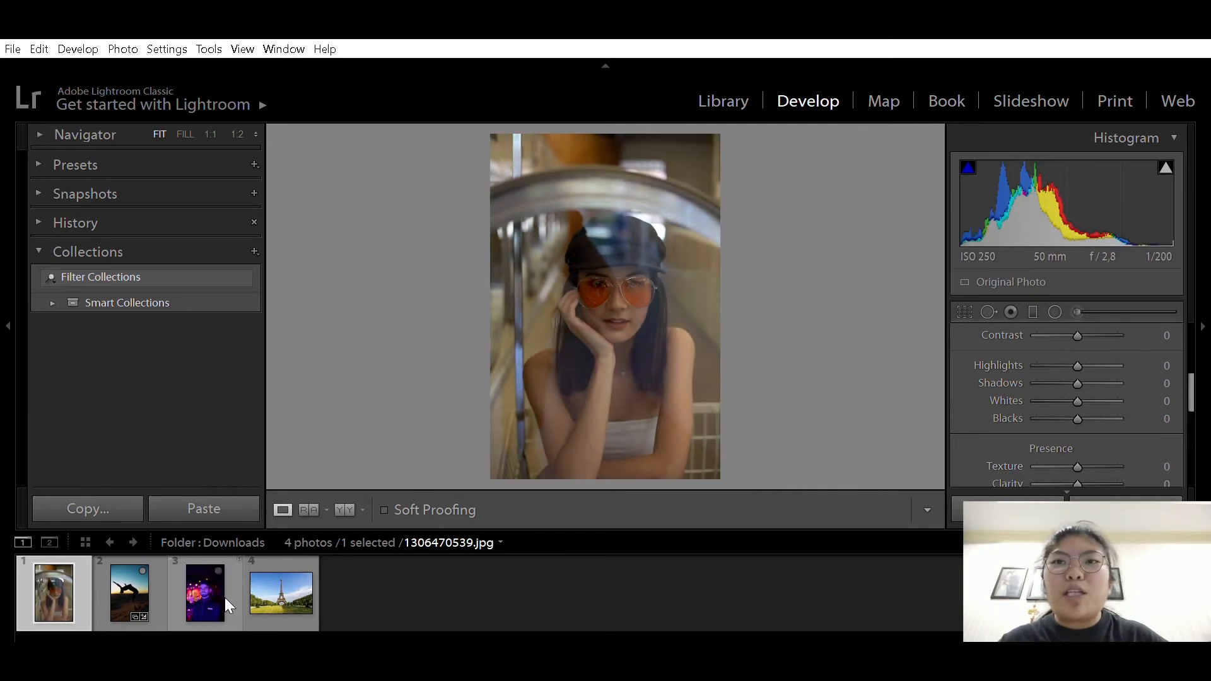
# Step: Select the desert backflip photo, set its highlights to −4, and try shadows at +100 before setting them to −27
pyautogui.click(99, 573)
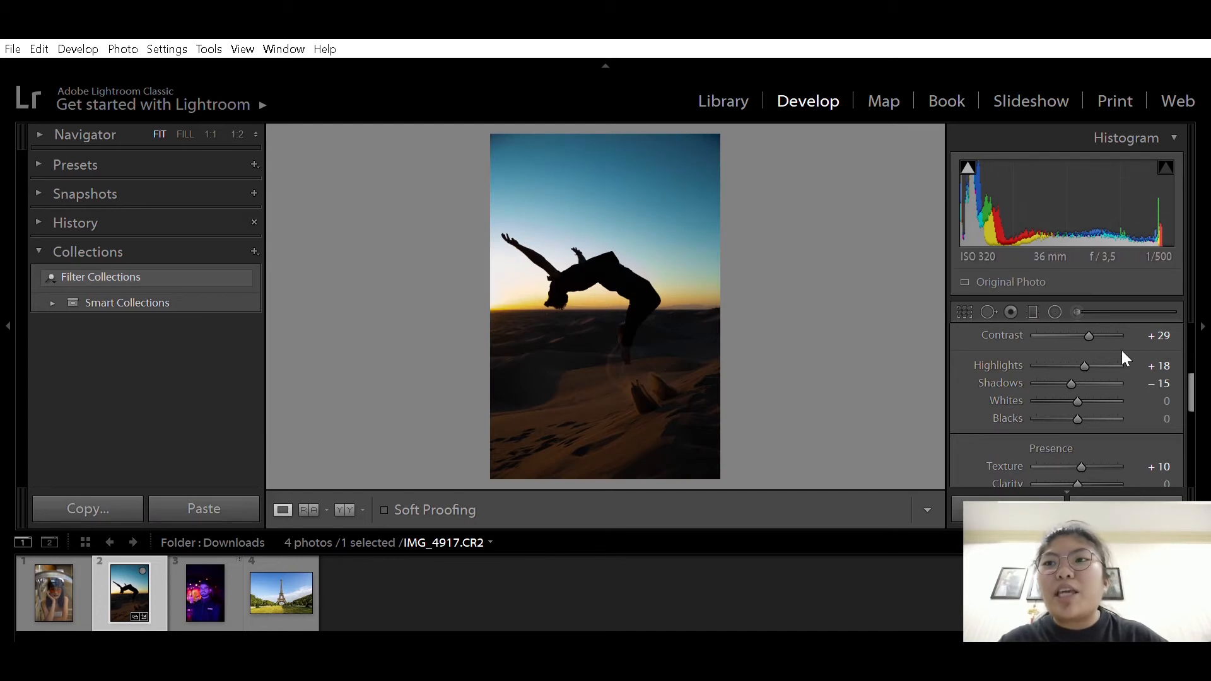
pyautogui.moveTo(1086, 351); pyautogui.dragTo(988, 362)
pyautogui.moveTo(1073, 366); pyautogui.dragTo(1079, 357)
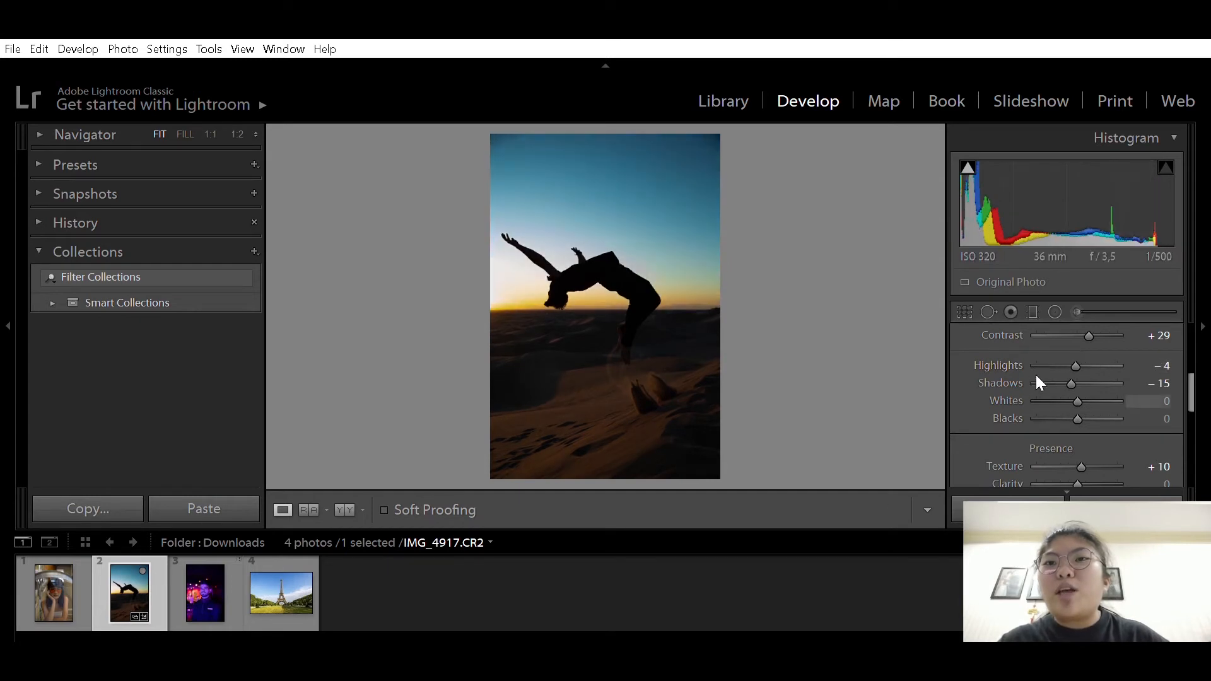
pyautogui.moveTo(1071, 383); pyautogui.dragTo(1125, 361)
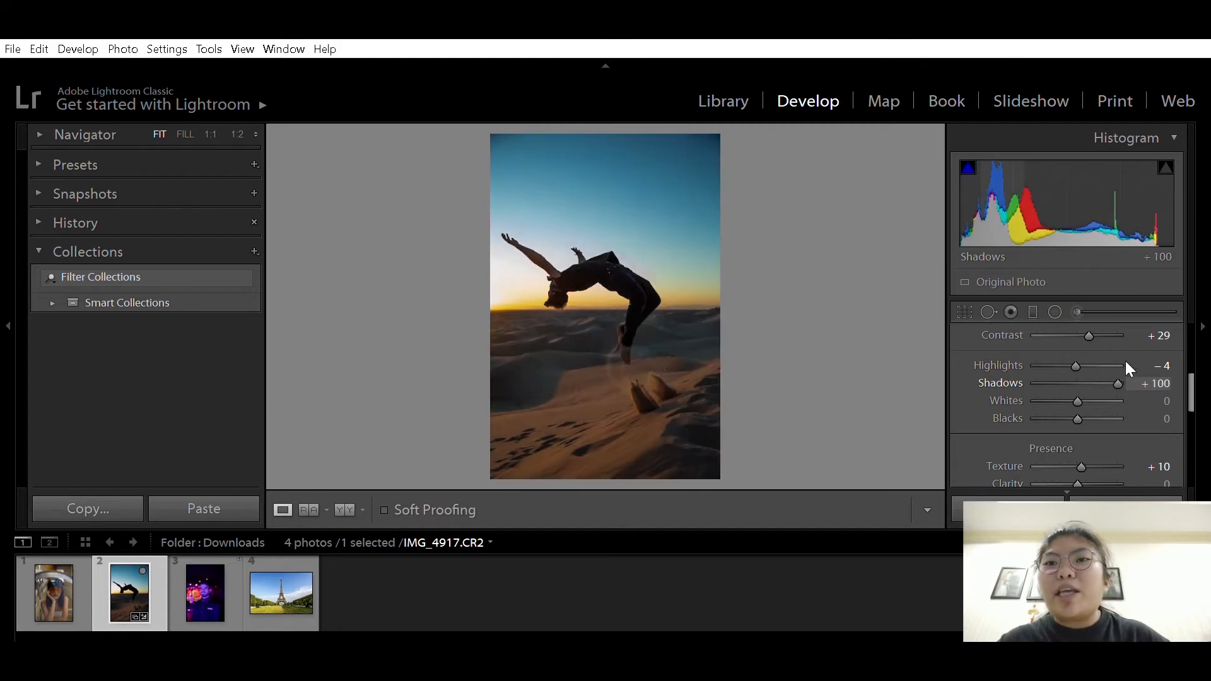
pyautogui.moveTo(1125, 360); pyautogui.dragTo(1062, 361)
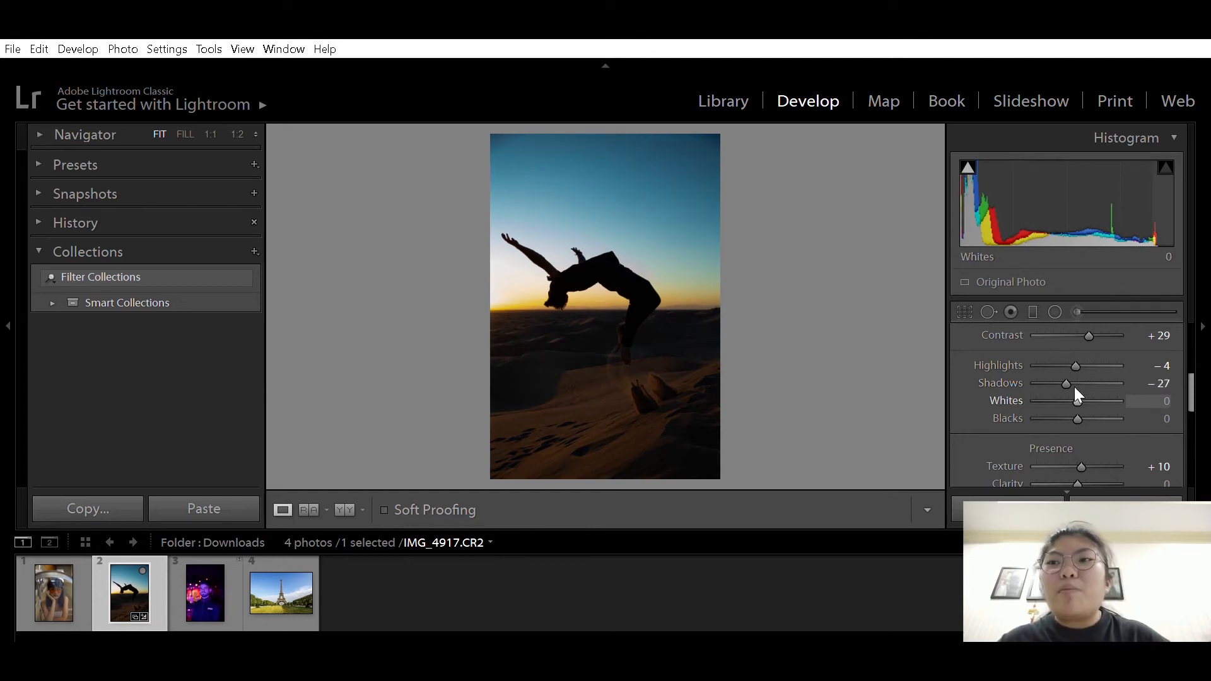
# Step: Try whites of +30 and +4 on the backflip photo, and reset all its develop settings
pyautogui.moveTo(1074, 388)
pyautogui.mouseDown()
pyautogui.moveTo(1104, 395)
pyautogui.moveTo(1088, 390)
pyautogui.mouseUp()
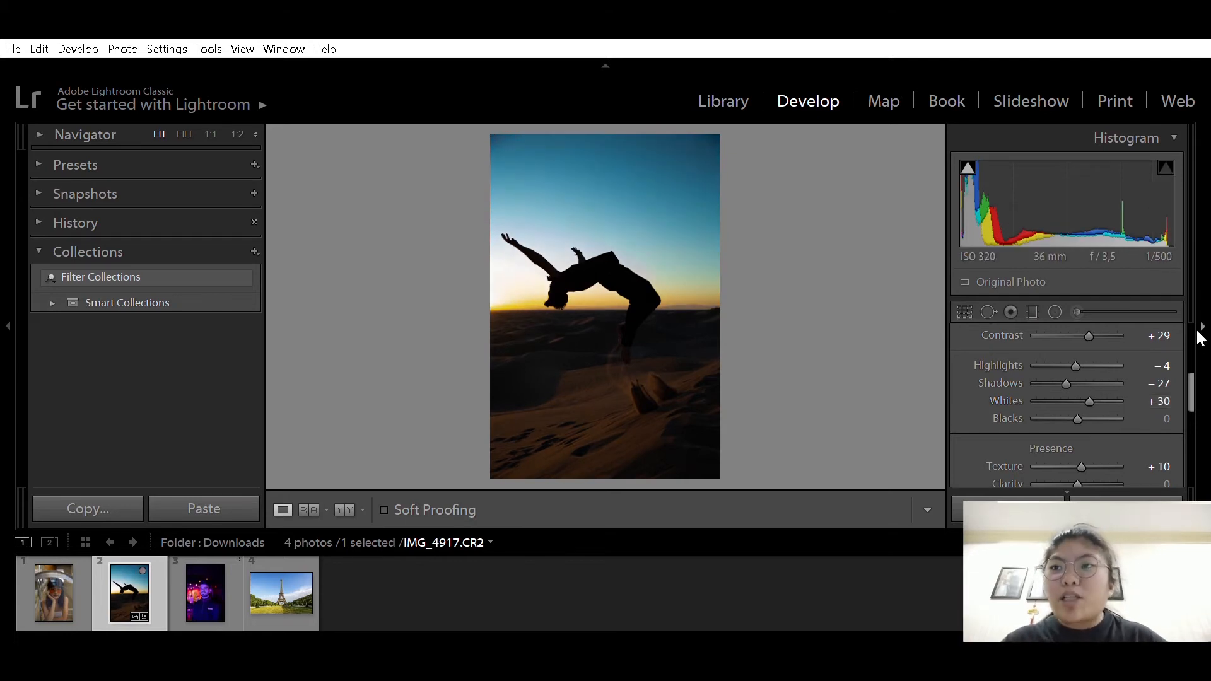
pyautogui.moveTo(1083, 384); pyautogui.dragTo(1073, 406)
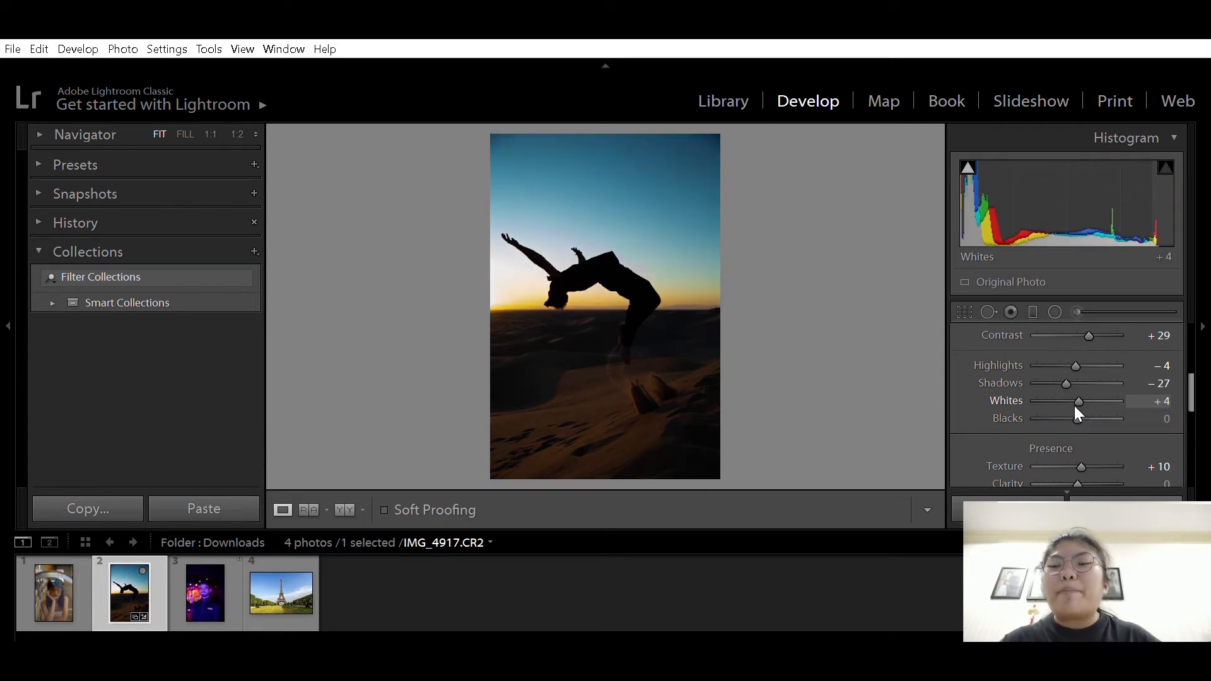
pyautogui.click(1091, 501)
# Step: Fill the view with the backflip photo, try its texture at +100, and set the texture to +35
pyautogui.scroll(-2, 1050, 385)
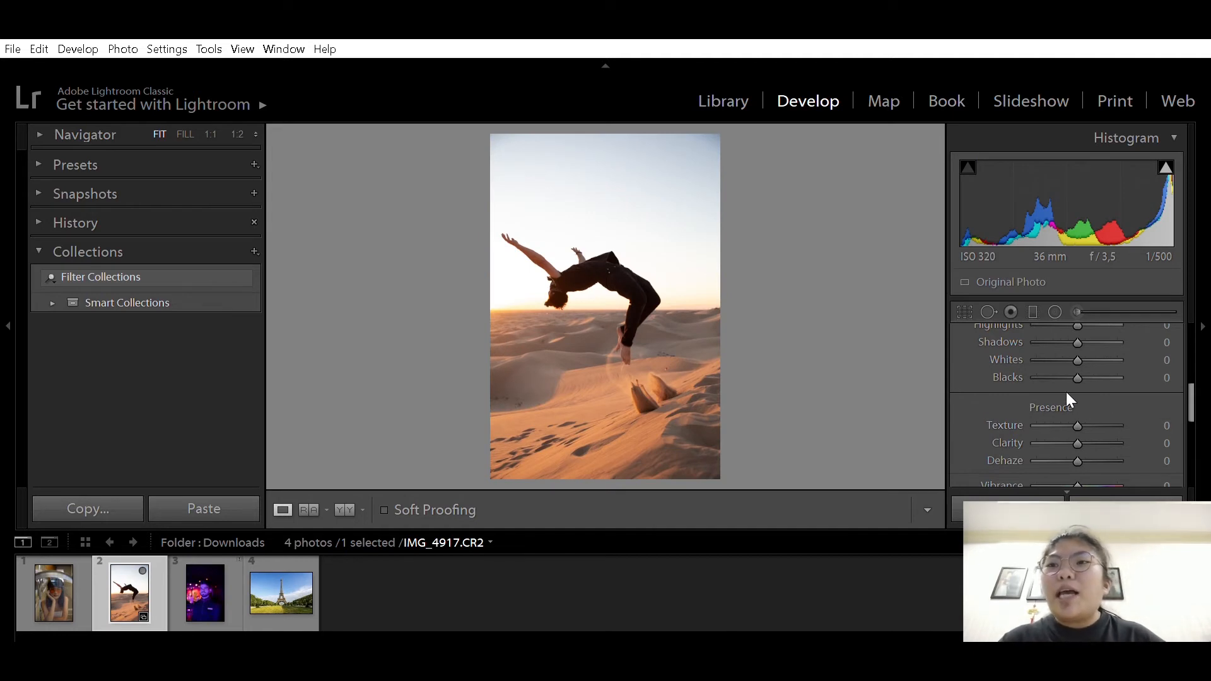
pyautogui.scroll(-2, 1065, 392)
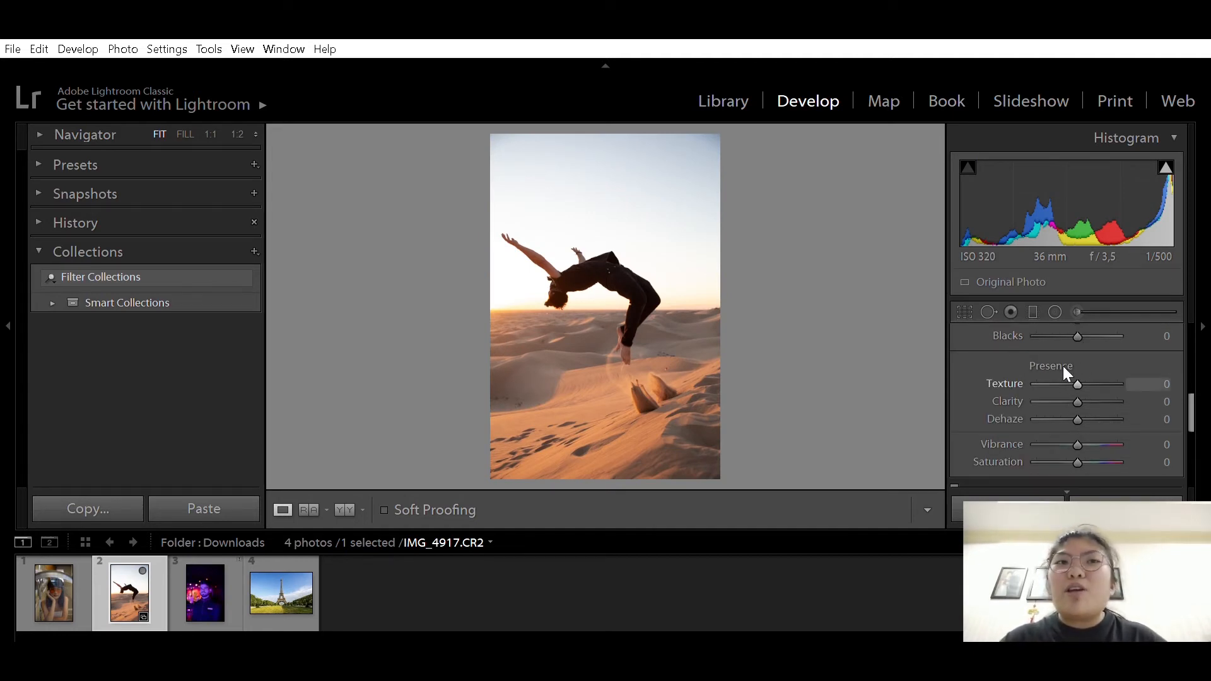
pyautogui.click(191, 134)
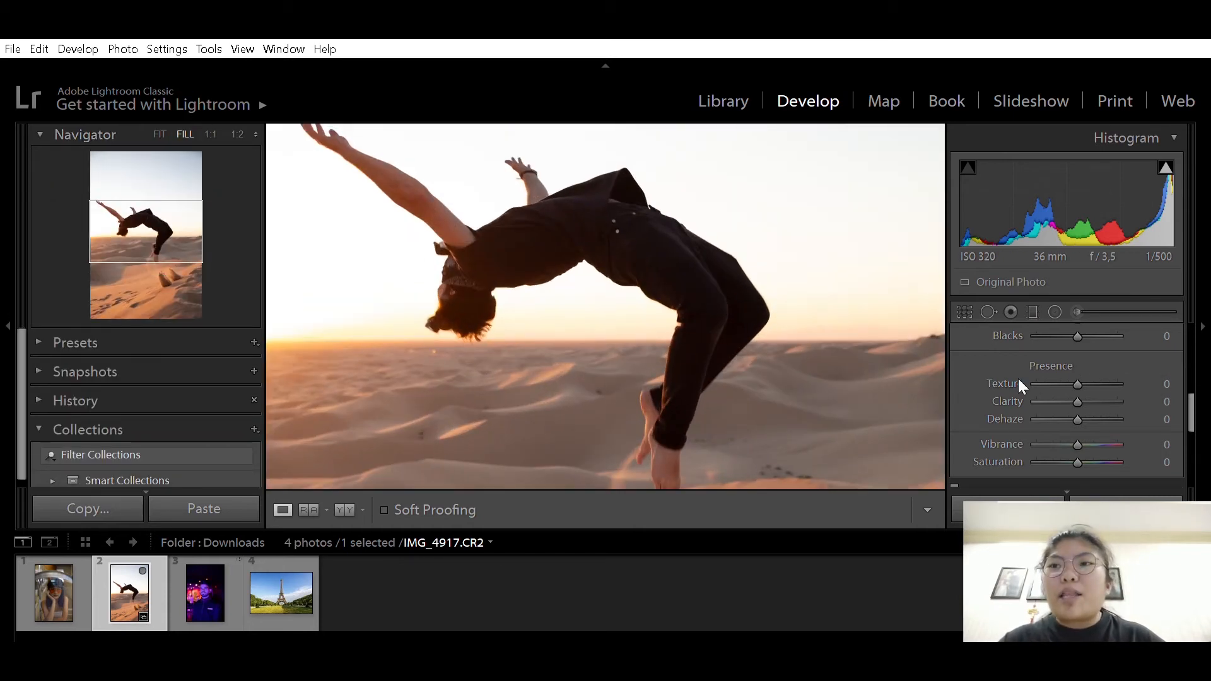
pyautogui.moveTo(1068, 361); pyautogui.dragTo(1055, 384)
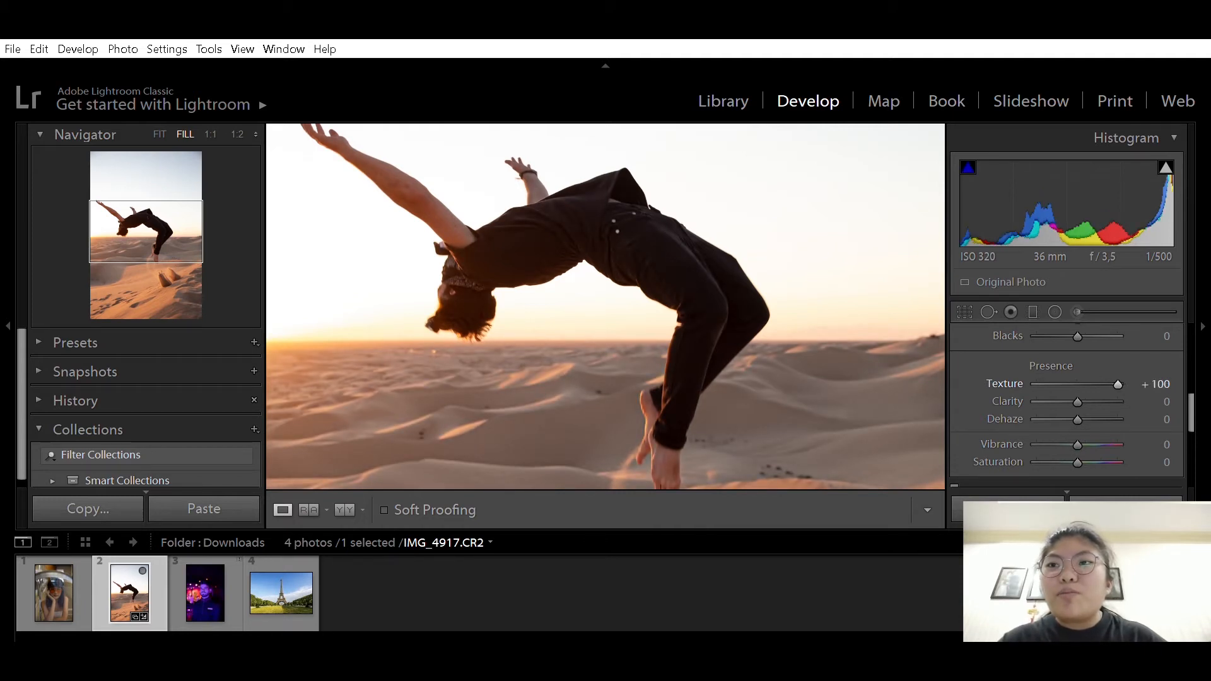
pyautogui.moveTo(1100, 384)
pyautogui.mouseDown()
pyautogui.moveTo(1074, 384)
pyautogui.moveTo(1086, 384)
pyautogui.mouseUp()
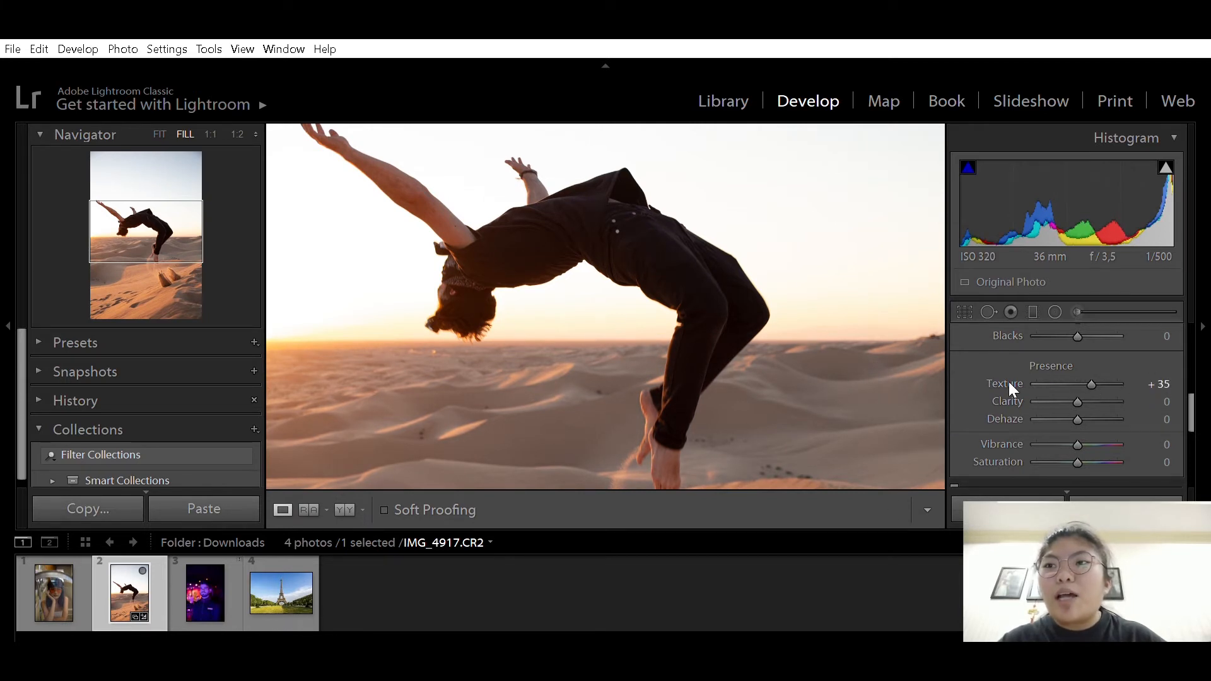
# Step: Try the backflip photo's clarity at +30 and −100, and set the clarity to −13
pyautogui.moveTo(1078, 401); pyautogui.dragTo(1137, 401)
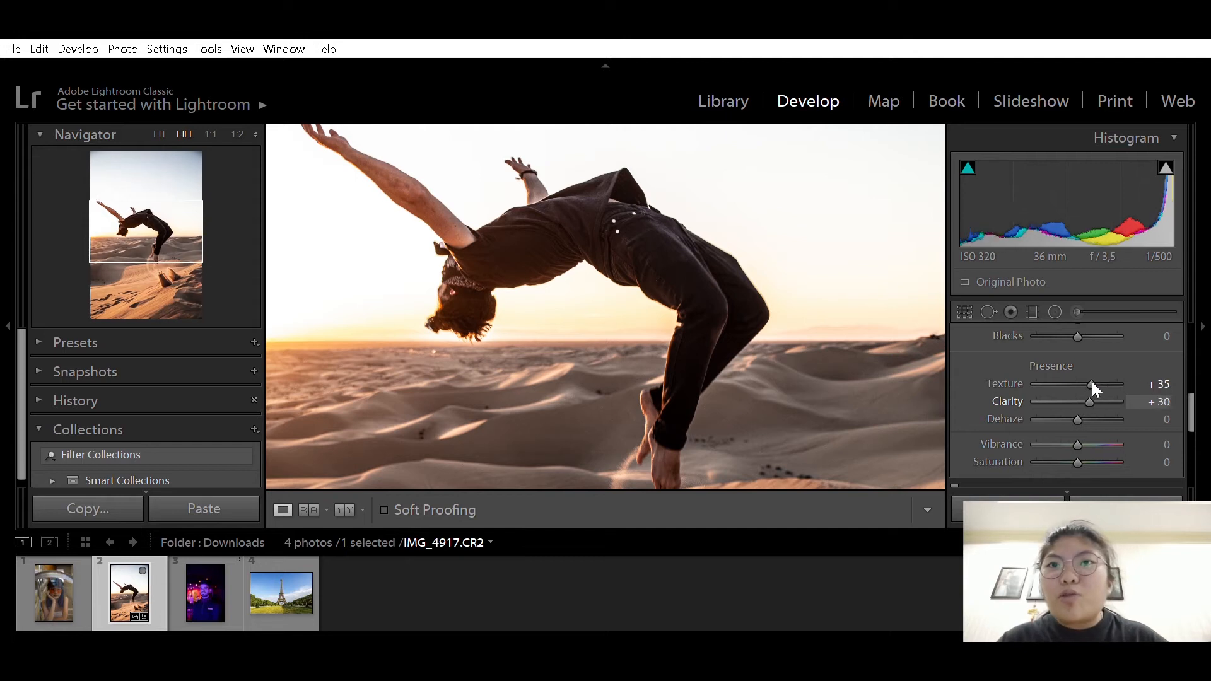
pyautogui.click(1036, 401)
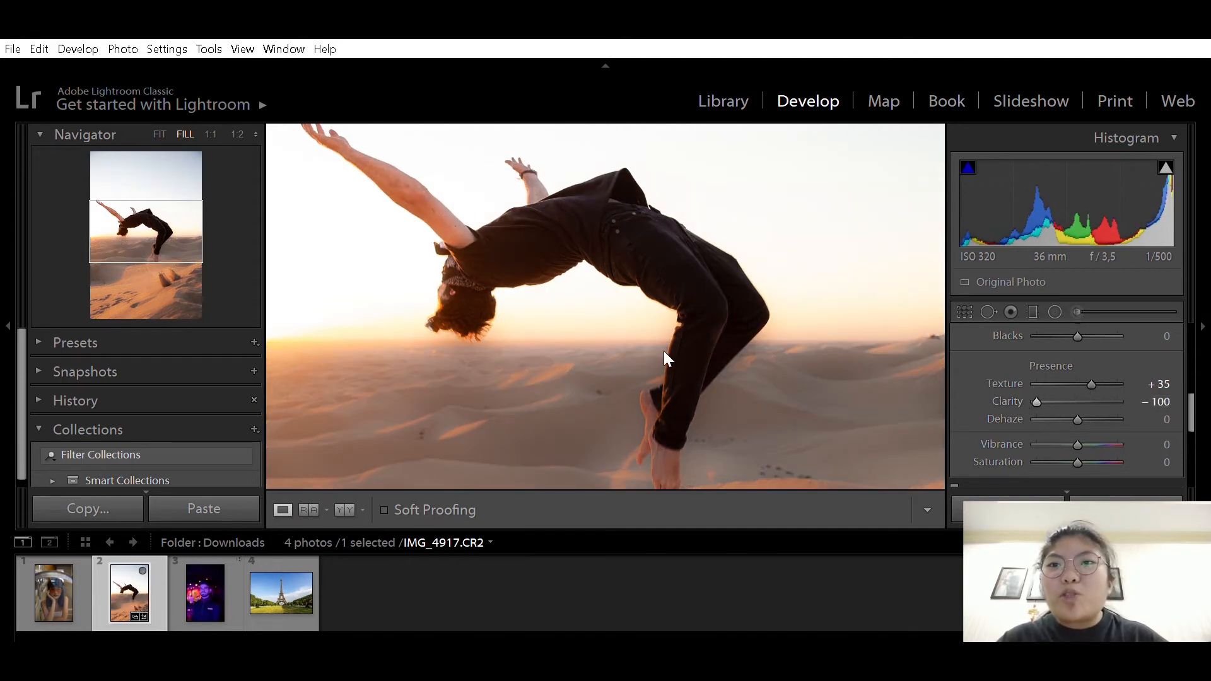
pyautogui.moveTo(724, 329); pyautogui.dragTo(731, 384)
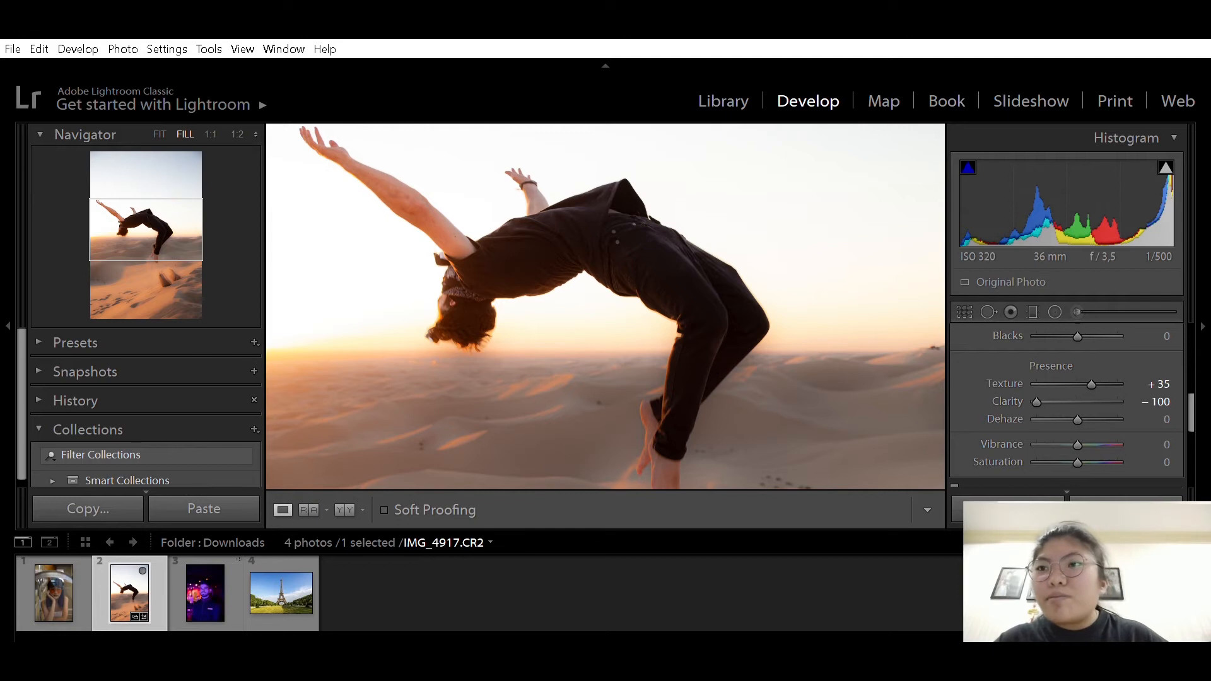
pyautogui.moveTo(1037, 401); pyautogui.dragTo(1076, 382)
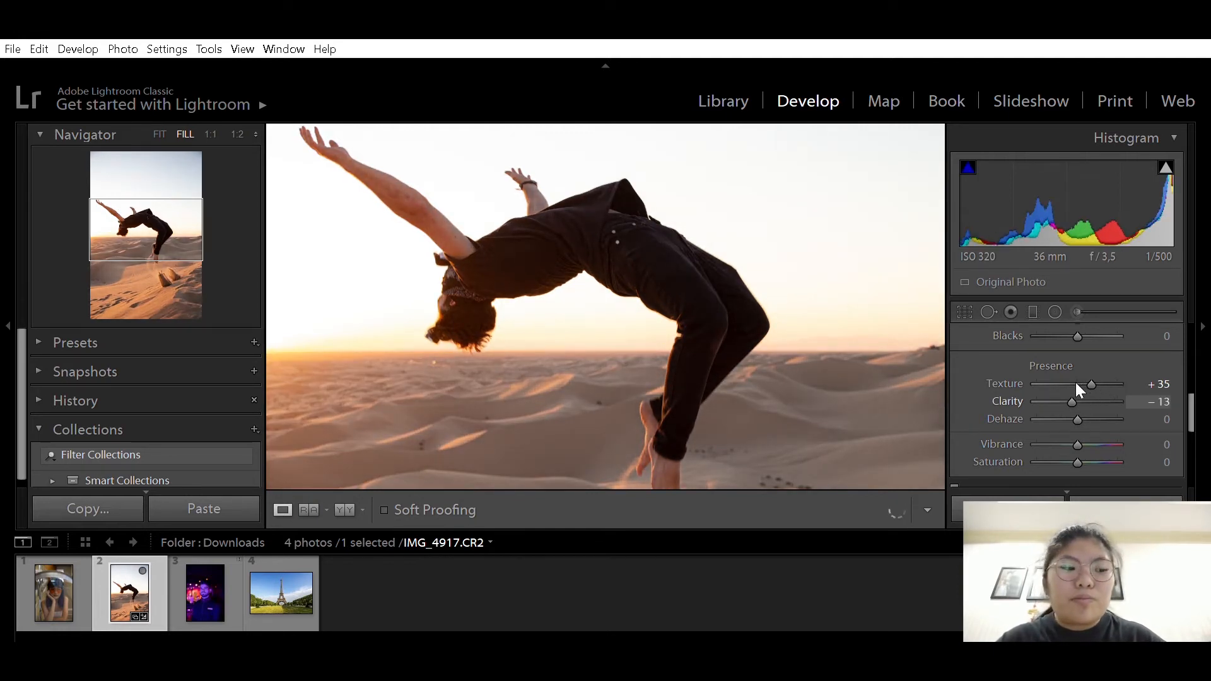
# Step: Try the backflip photo's dehaze at +100 and set the dehaze to −7
pyautogui.scroll(-1, 1027, 400)
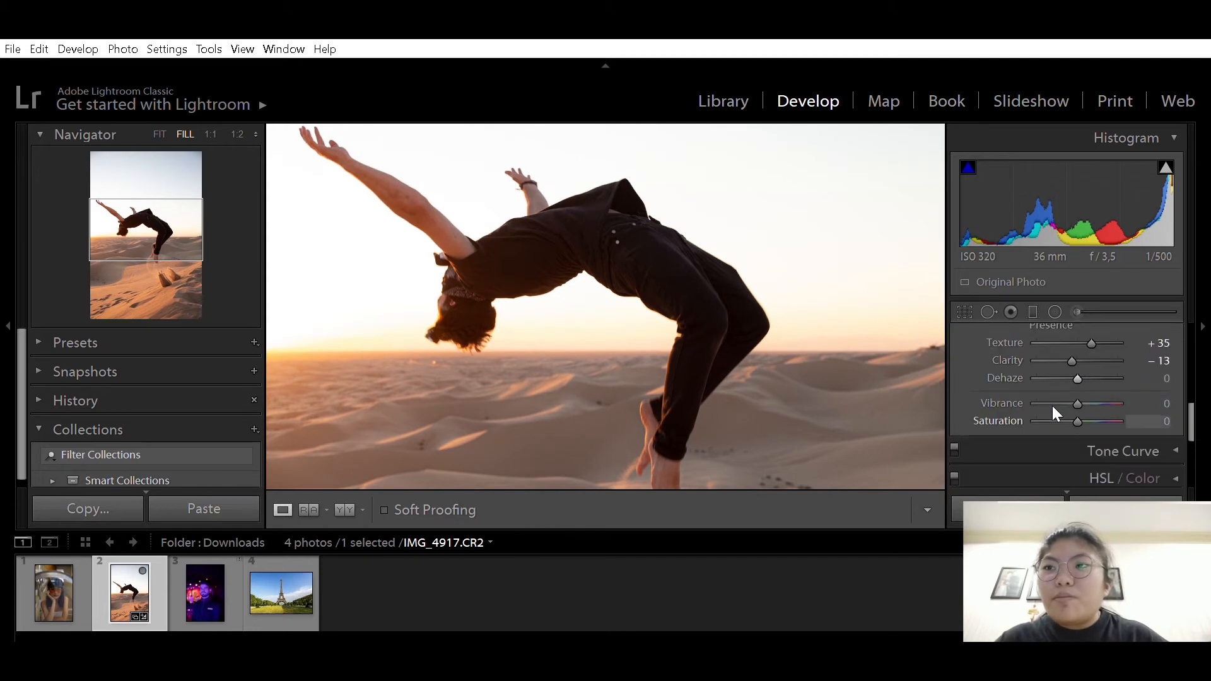
pyautogui.moveTo(1069, 360); pyautogui.dragTo(1122, 370)
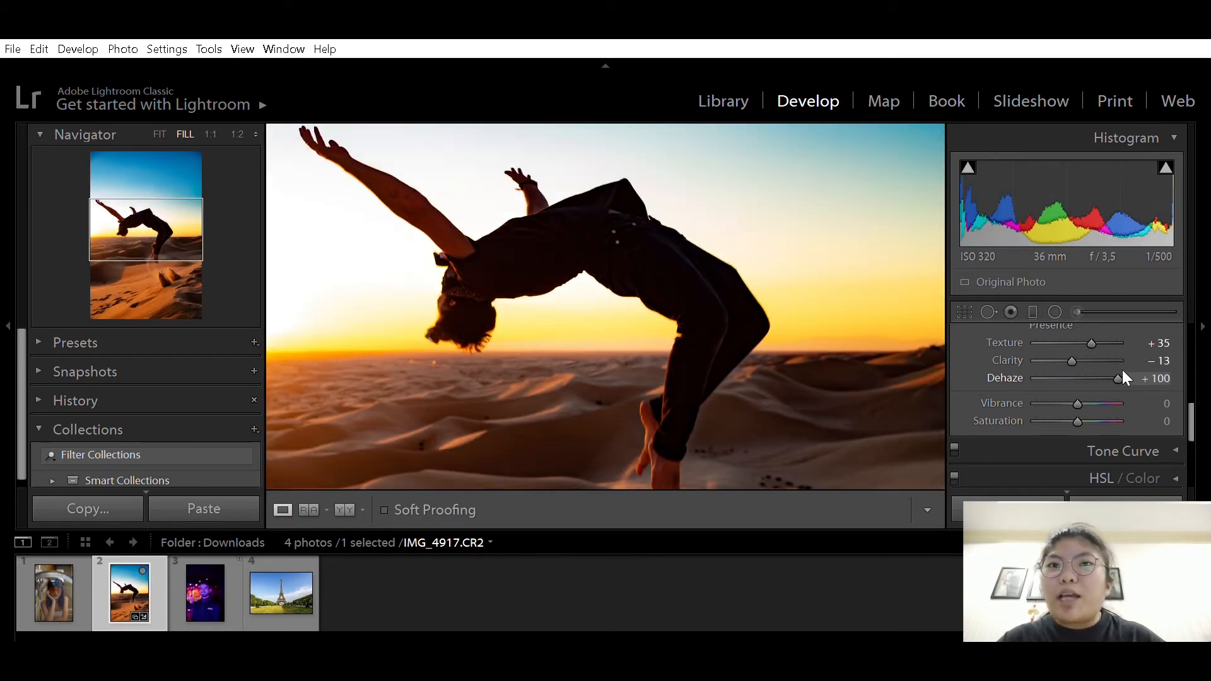
pyautogui.moveTo(1126, 370); pyautogui.dragTo(1068, 379)
# Step: Set the backflip photo's vibrance to +5, reset all its develop settings, and leave the saturation at 0
pyautogui.scroll(-1, 1018, 391)
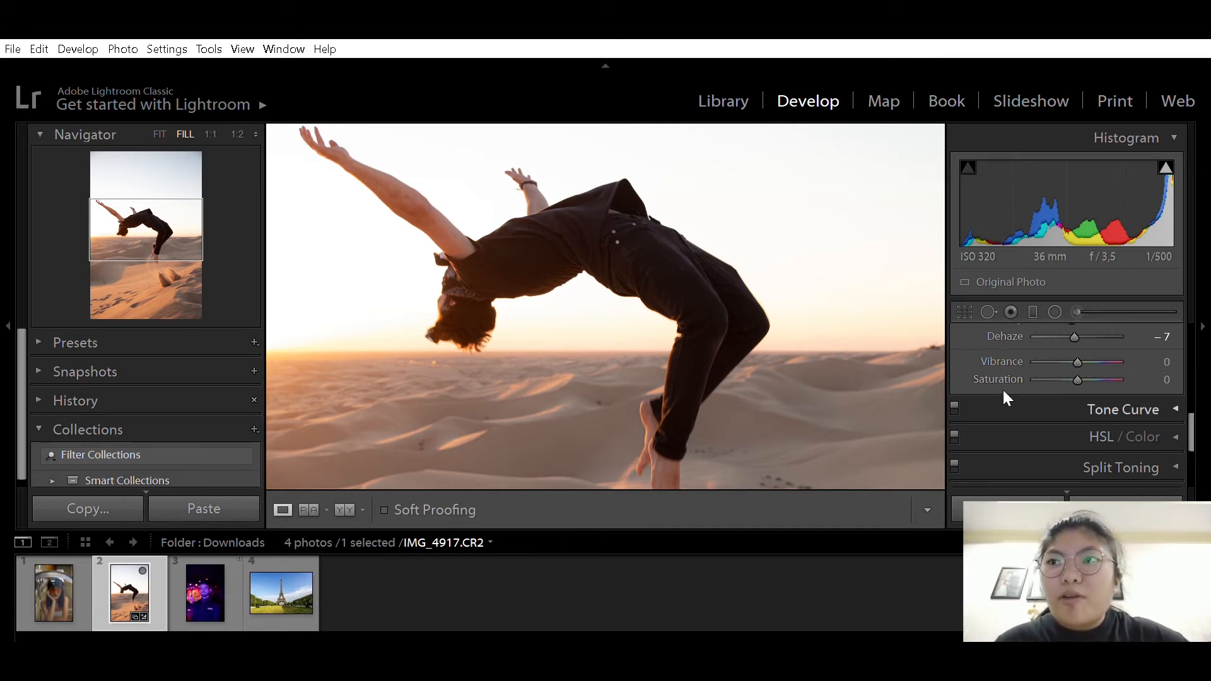
pyautogui.moveTo(1079, 348)
pyautogui.mouseDown()
pyautogui.moveTo(1023, 348)
pyautogui.moveTo(1087, 357)
pyautogui.moveTo(1077, 353)
pyautogui.mouseUp()
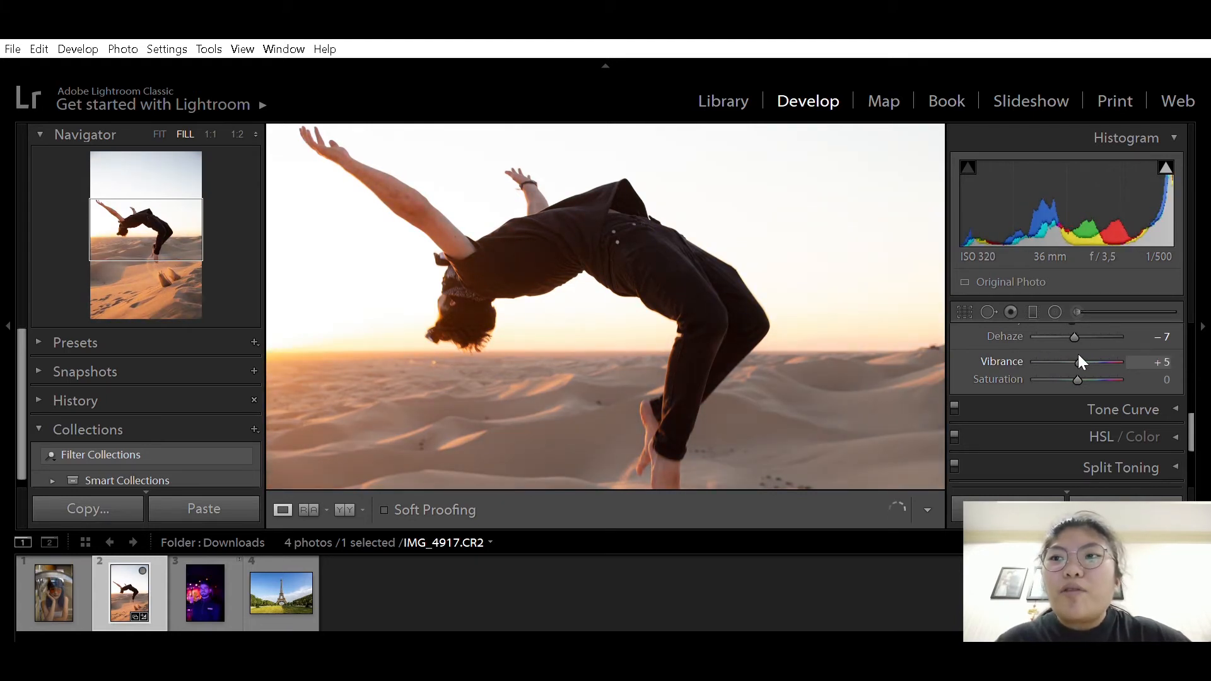
pyautogui.click(1144, 498)
pyautogui.moveTo(1077, 380)
pyautogui.mouseDown()
pyautogui.moveTo(1121, 368)
pyautogui.moveTo(1002, 375)
pyautogui.moveTo(1204, 363)
pyautogui.moveTo(1082, 367)
pyautogui.mouseUp()
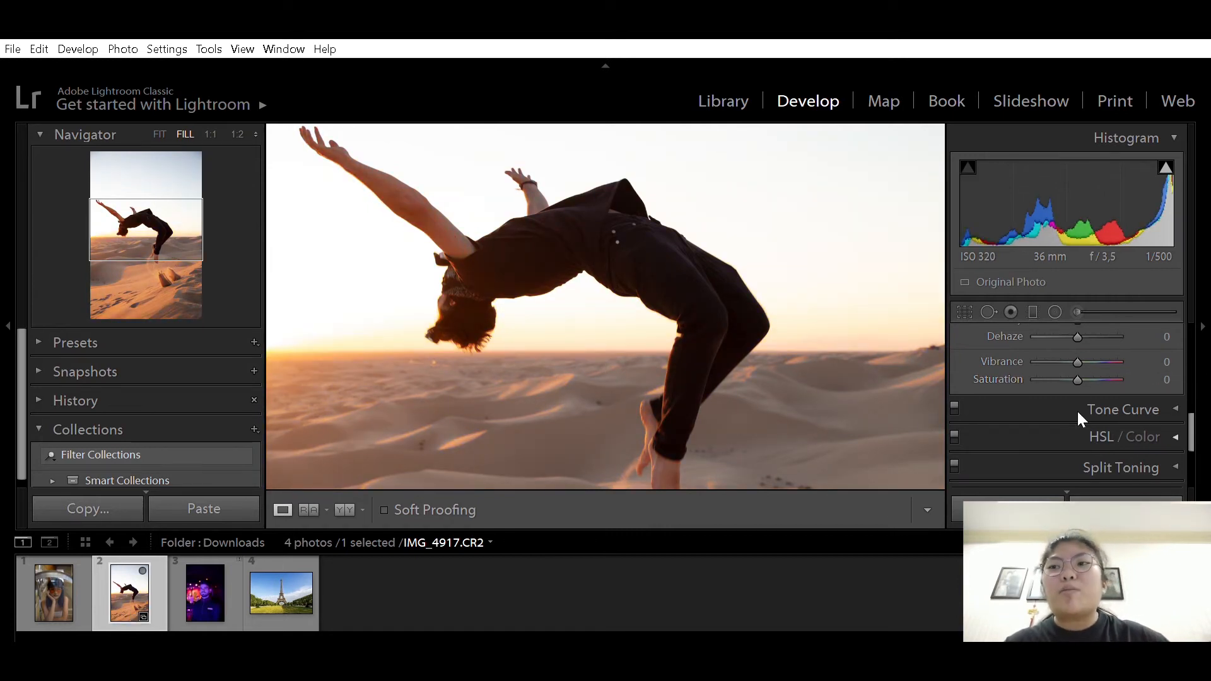
# Step: Collapse the Basic adjustments and expand the Tone Curve settings for the backflip photo
pyautogui.scroll(-1, 1078, 410)
pyautogui.scroll(5, 1114, 353)
pyautogui.scroll(2, 1113, 352)
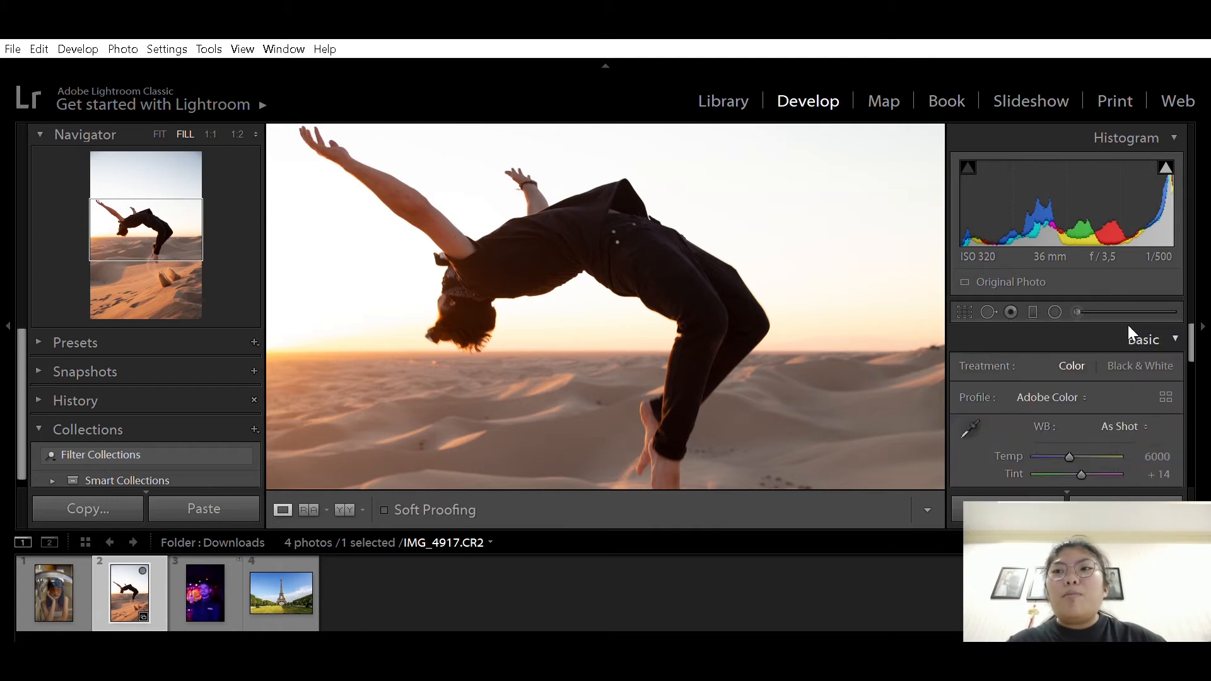
pyautogui.click(1129, 328)
pyautogui.click(1138, 348)
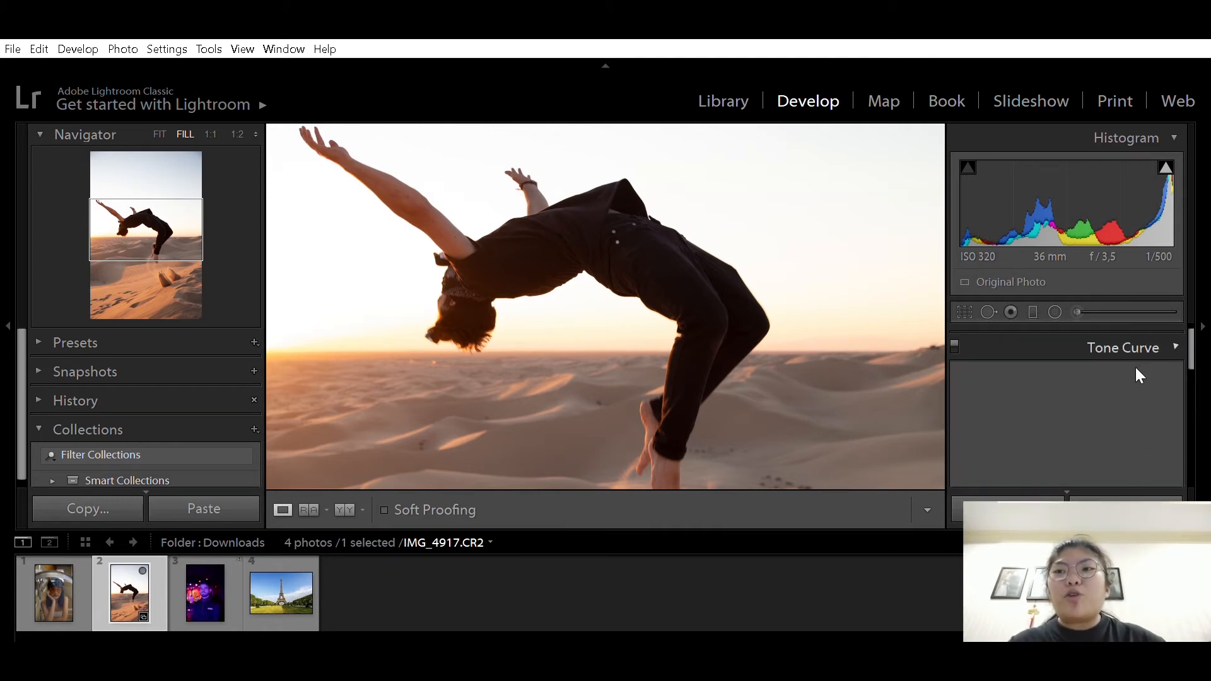
# Step: Examine the backflip photo's tone curve from the shadow end to the highlight end, along with its region sliders
pyautogui.scroll(-1, 1159, 368)
pyautogui.scroll(1, 1163, 378)
pyautogui.scroll(1, 1162, 353)
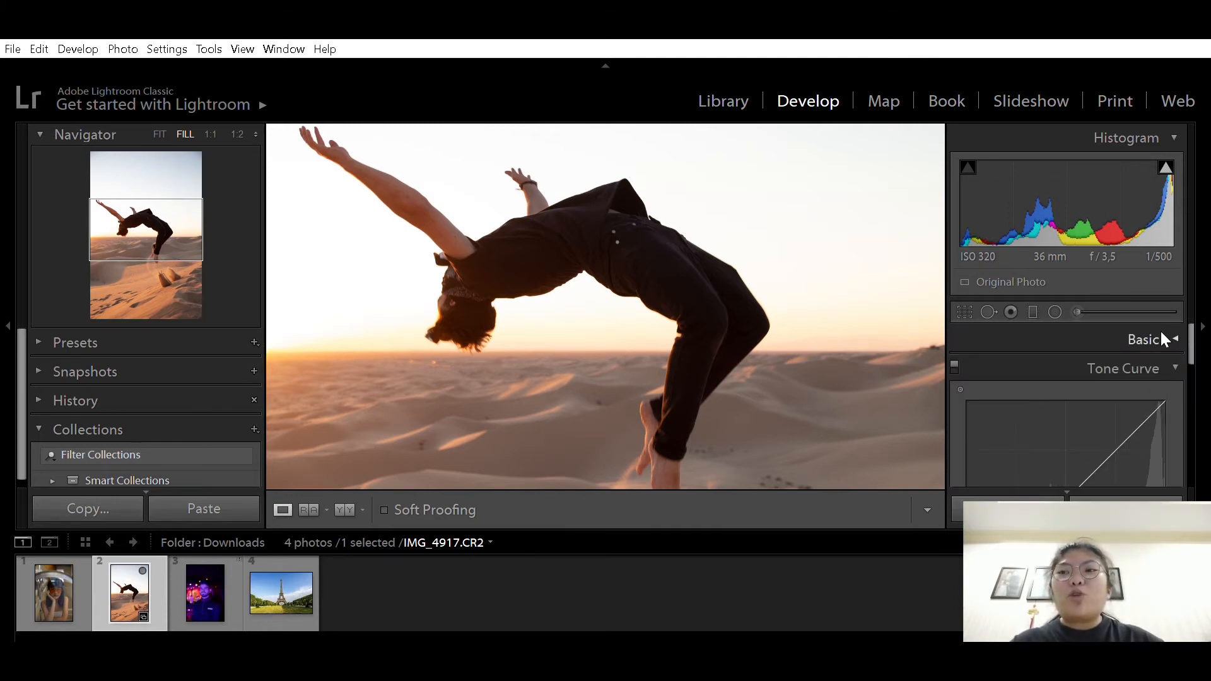
pyautogui.scroll(-6, 1164, 353)
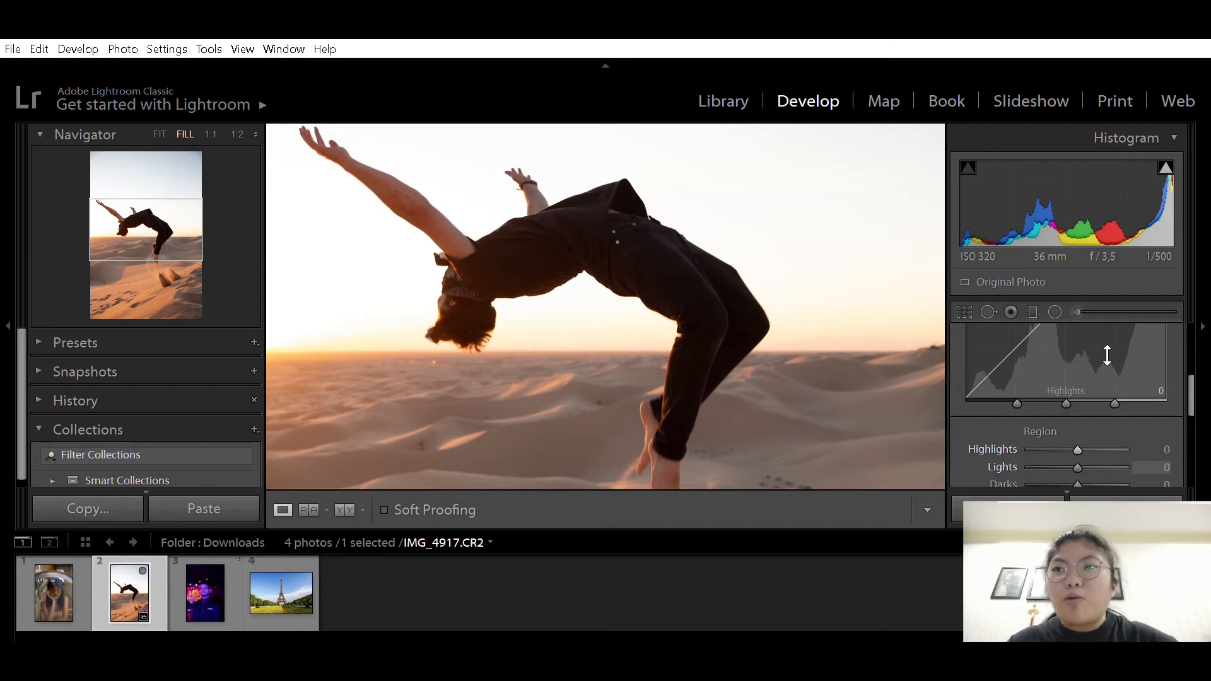
pyautogui.scroll(3, 1116, 381)
pyautogui.scroll(-1, 1180, 375)
pyautogui.scroll(-2, 1178, 368)
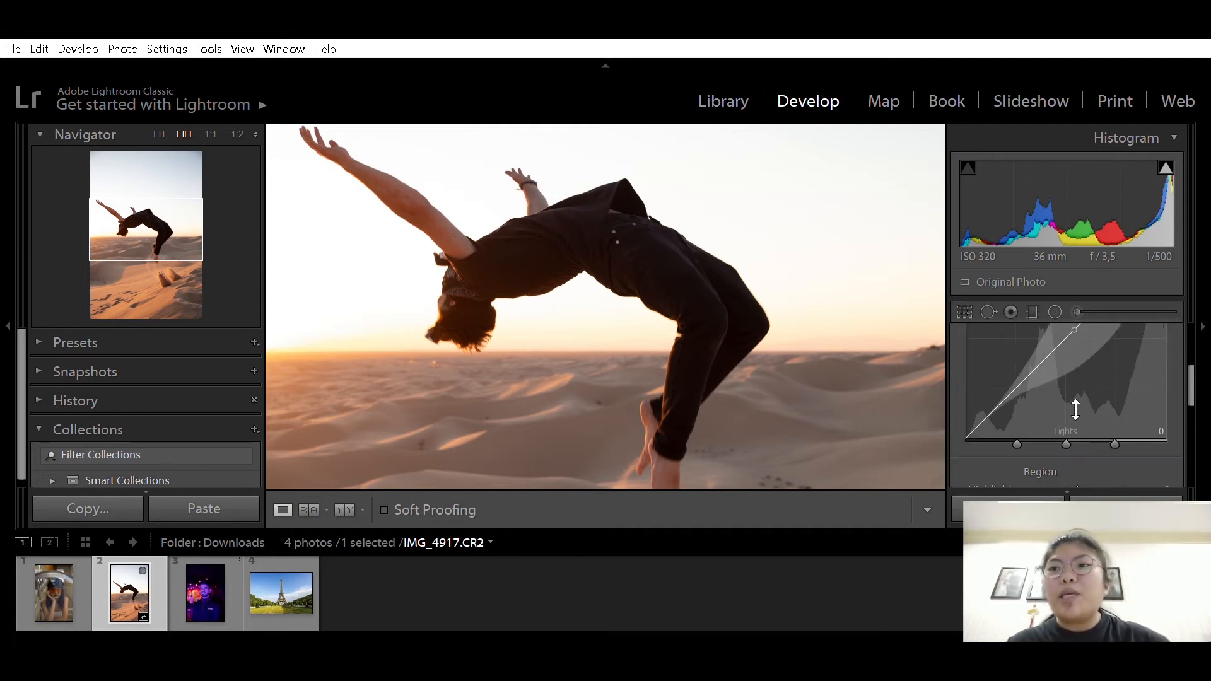
pyautogui.scroll(-1, 976, 427)
pyautogui.scroll(1, 975, 413)
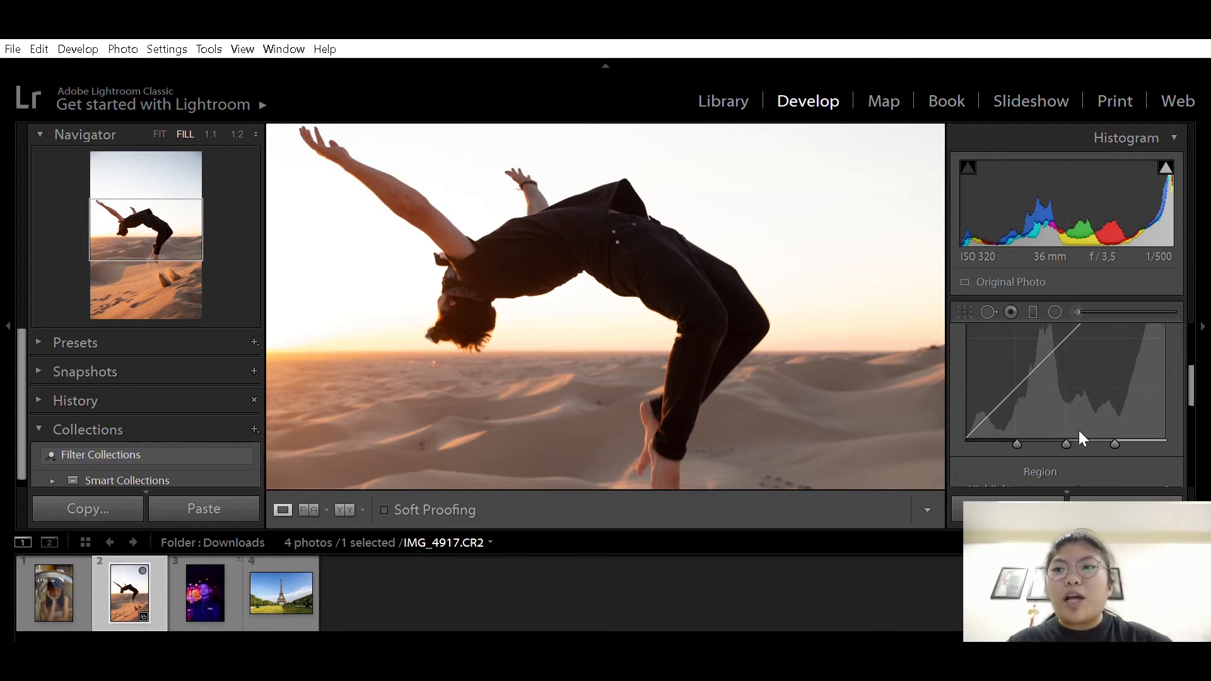
pyautogui.scroll(-1, 1116, 343)
pyautogui.scroll(3, 1135, 340)
pyautogui.scroll(1, 1167, 328)
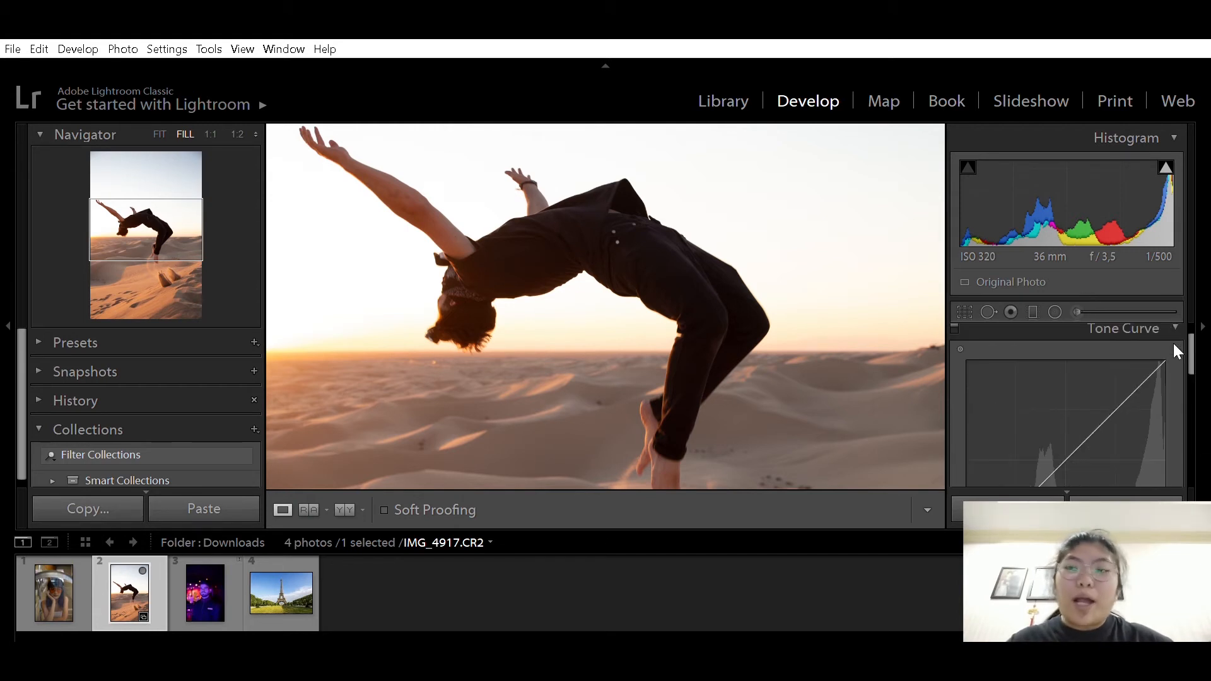
pyautogui.scroll(-1, 1173, 347)
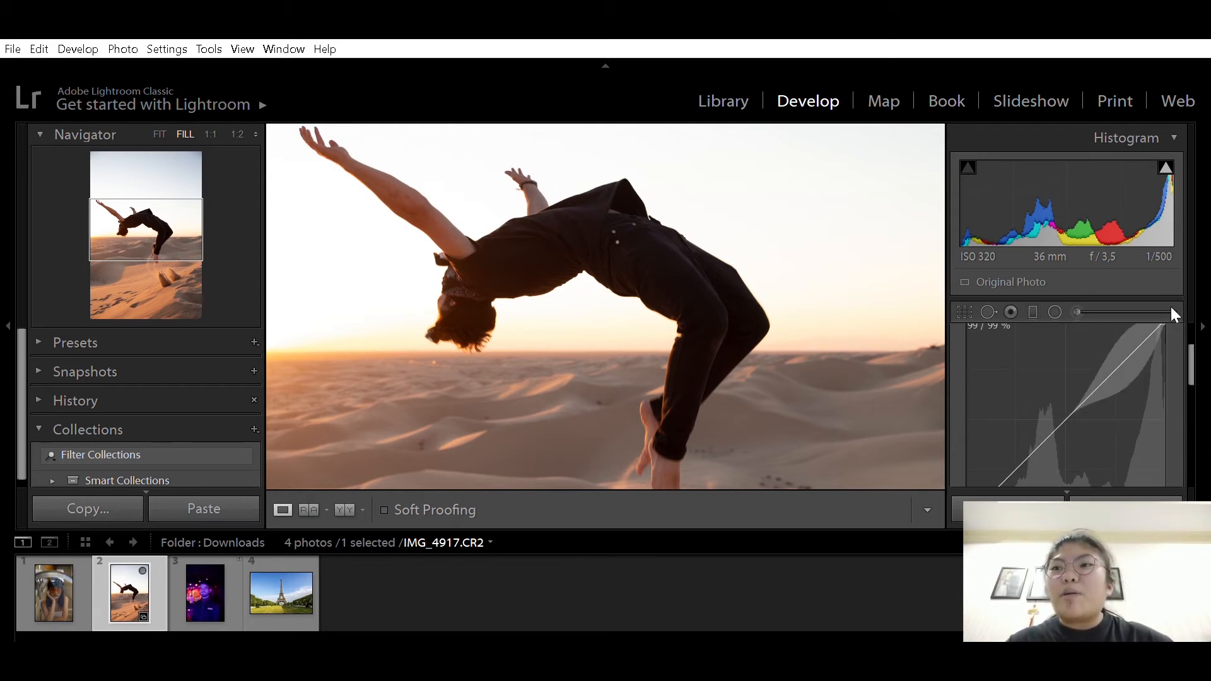
pyautogui.scroll(1, 1171, 309)
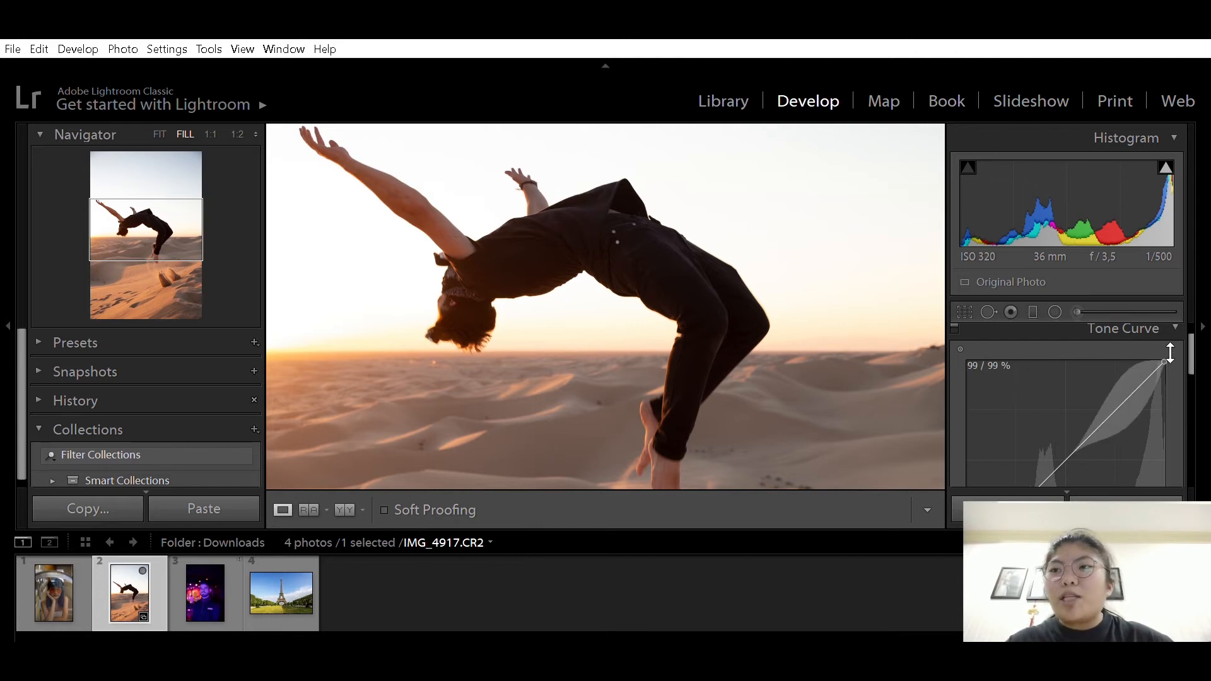
pyautogui.scroll(-1, 1080, 437)
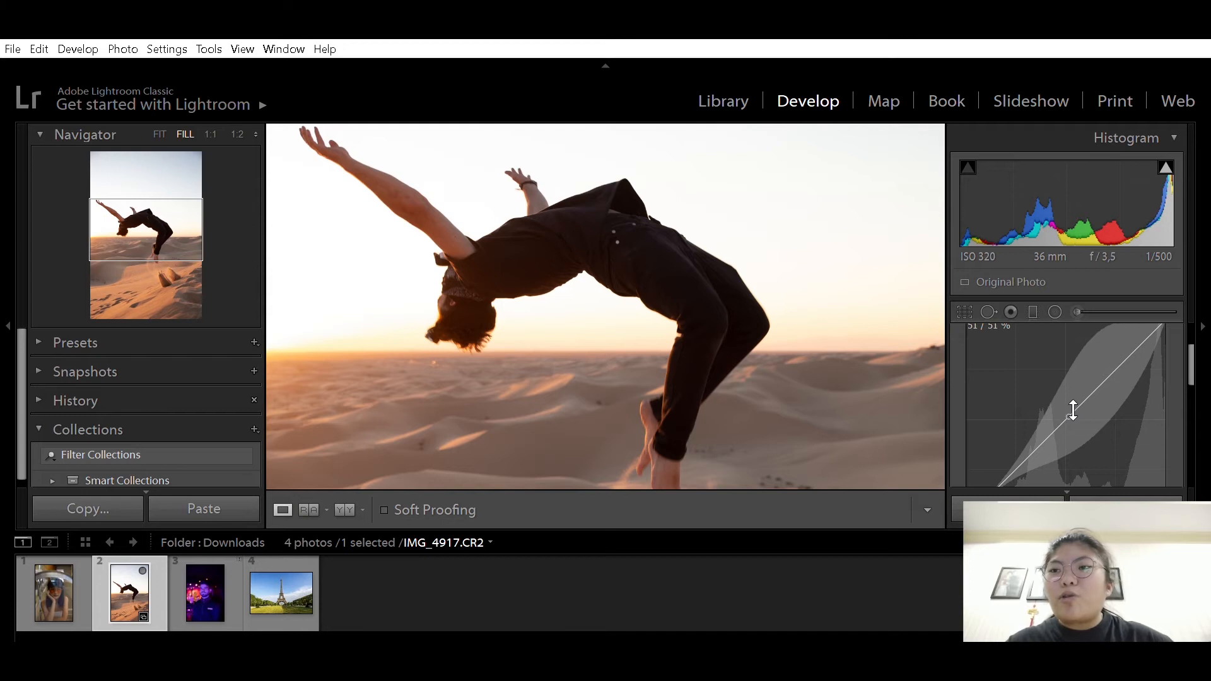
pyautogui.scroll(1, 1080, 411)
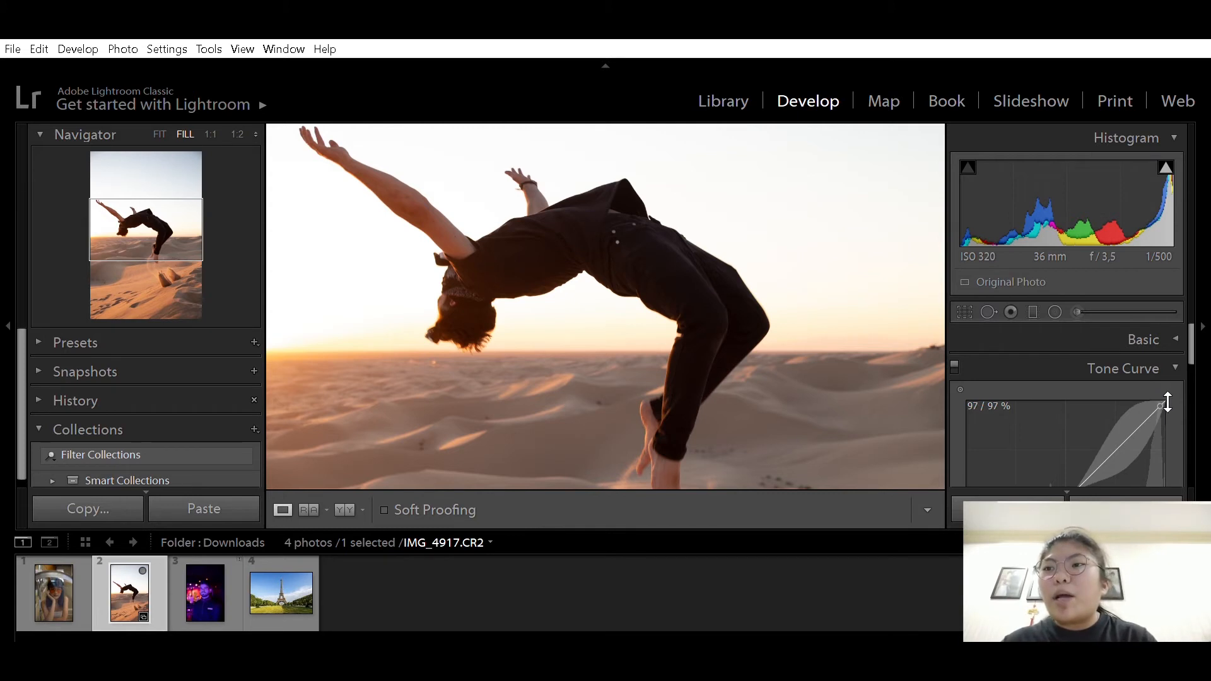
pyautogui.scroll(-5, 1081, 446)
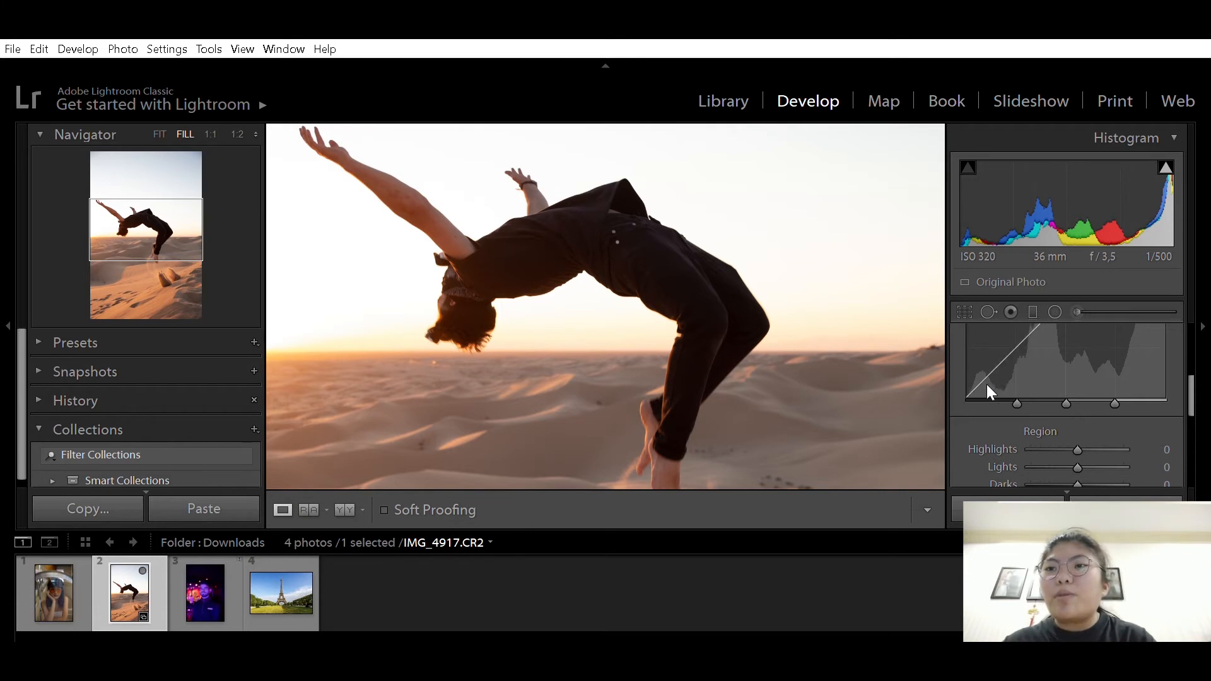
pyautogui.scroll(4, 974, 381)
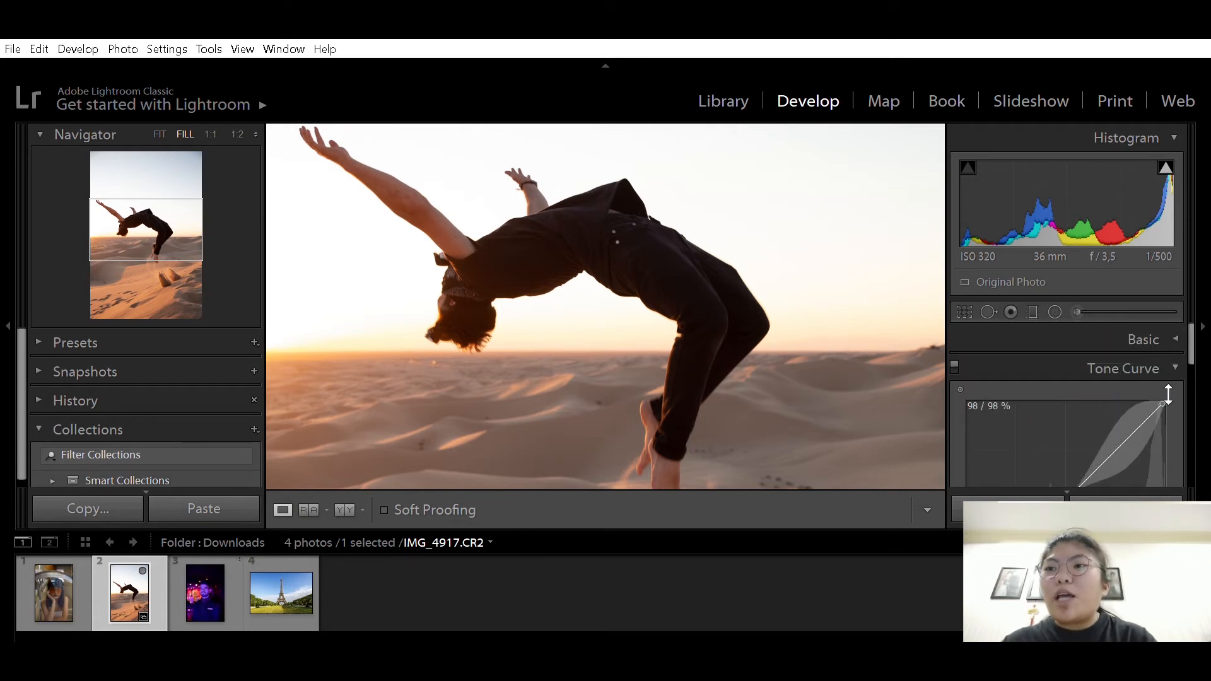
# Step: Raise the highlight end of the backflip photo's tone curve to set the Highlights region to +19
pyautogui.moveTo(1162, 403)
pyautogui.mouseDown()
pyautogui.moveTo(1162, 421)
pyautogui.moveTo(1165, 391)
pyautogui.mouseUp()
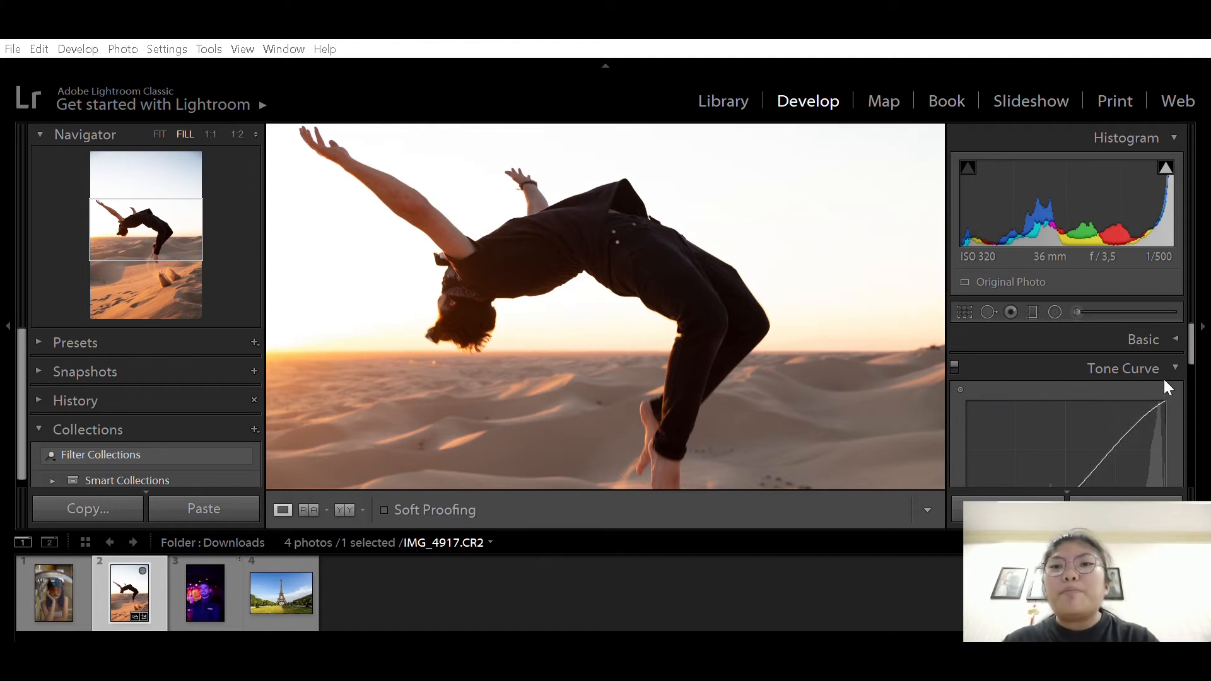
pyautogui.scroll(-2, 1123, 400)
pyautogui.scroll(-2, 1070, 427)
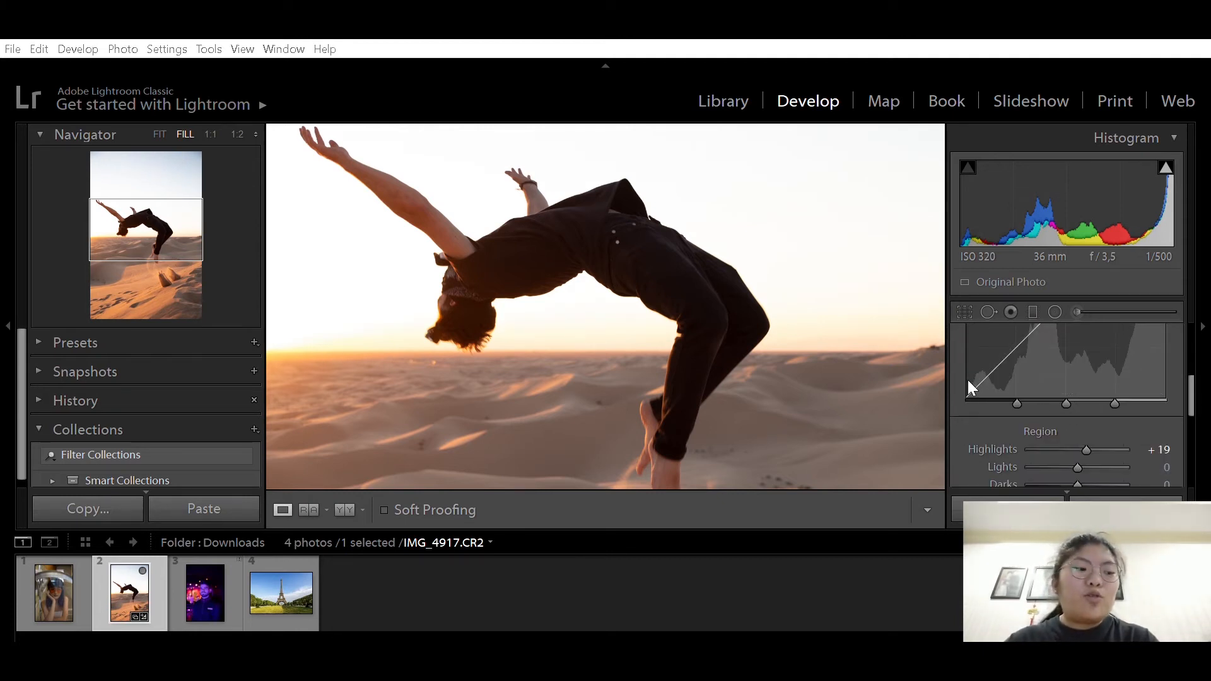
# Step: Review the adjusted tone curve and its Highlights, Lights, Darks and Shadows region values
pyautogui.scroll(1, 1076, 369)
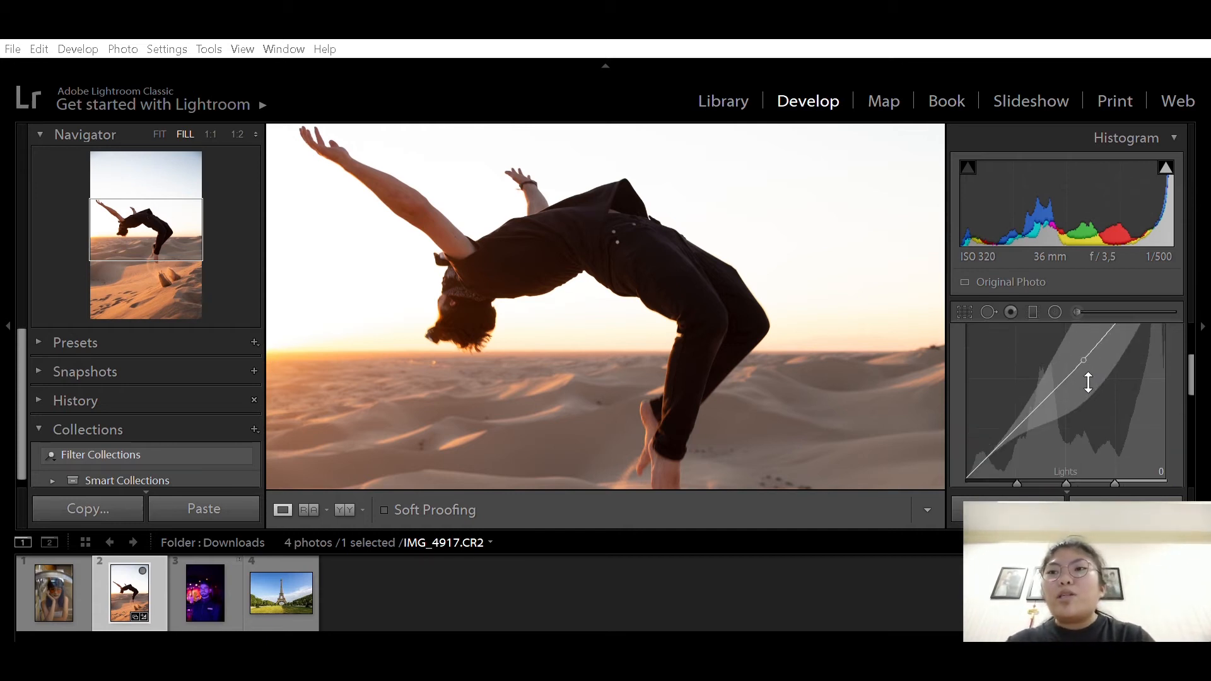
pyautogui.scroll(3, 1087, 383)
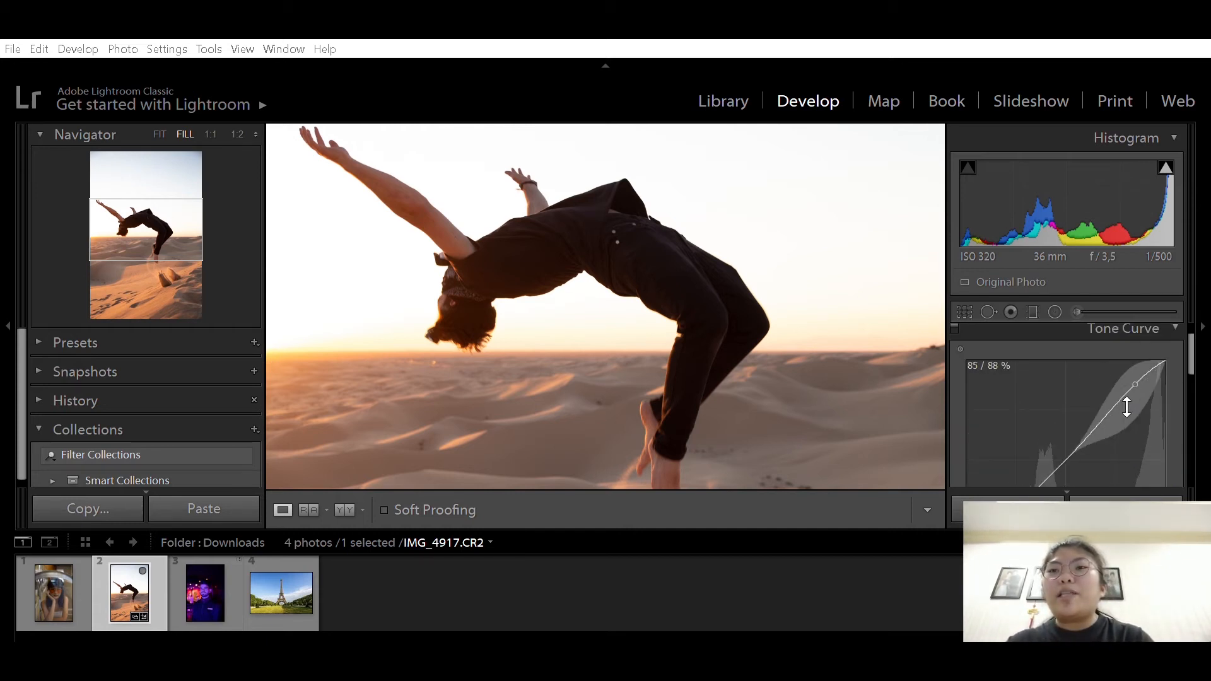
pyautogui.scroll(-1, 1036, 464)
pyautogui.scroll(2, 1028, 435)
pyautogui.scroll(-3, 1093, 394)
pyautogui.scroll(-1, 1090, 386)
pyautogui.scroll(1, 1091, 389)
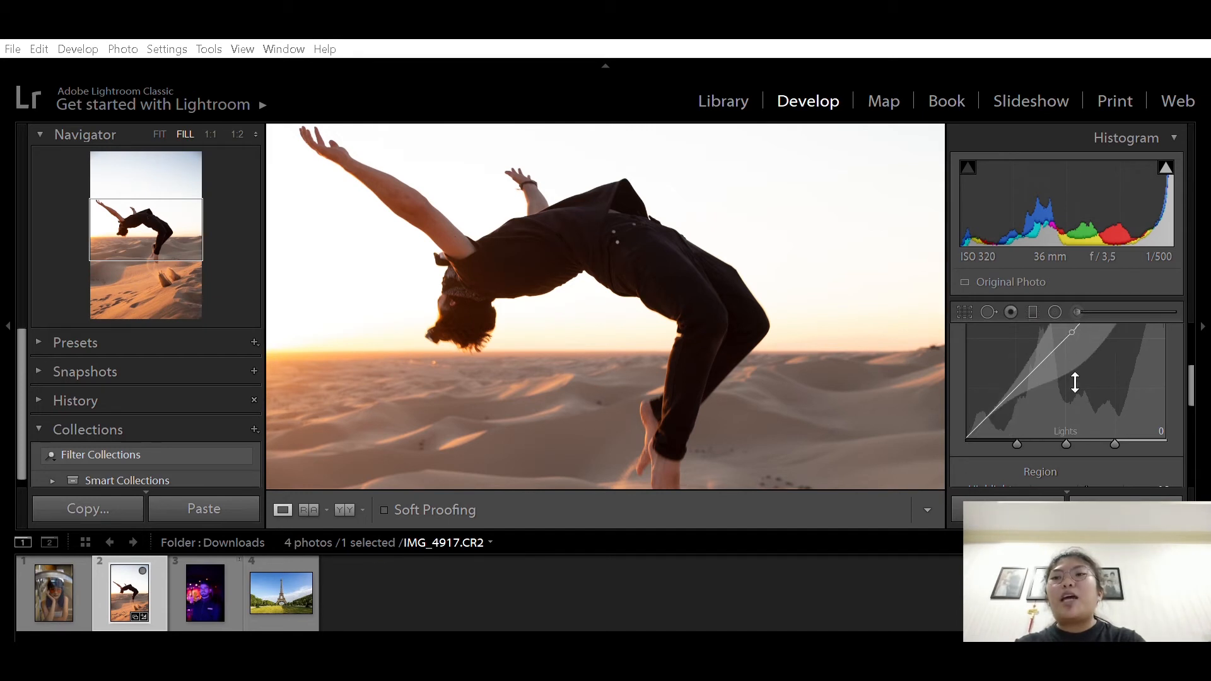
pyautogui.scroll(-2, 1070, 384)
pyautogui.scroll(-1, 1044, 364)
pyautogui.scroll(1, 1044, 366)
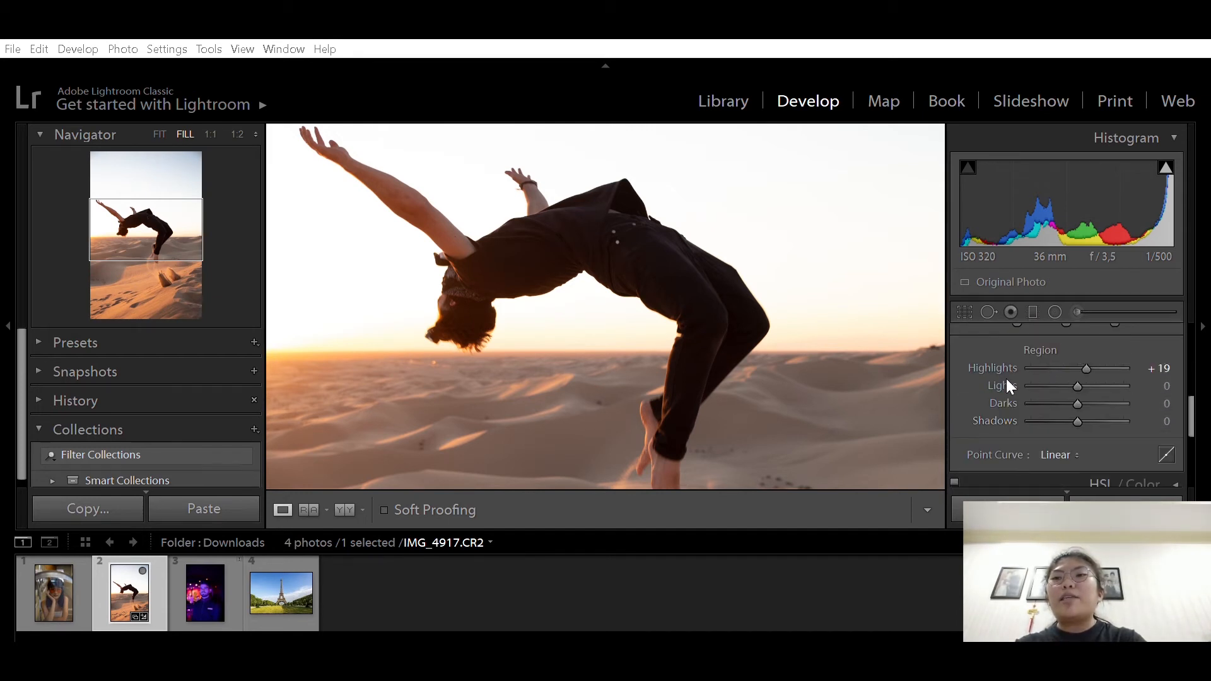
pyautogui.scroll(4, 1072, 410)
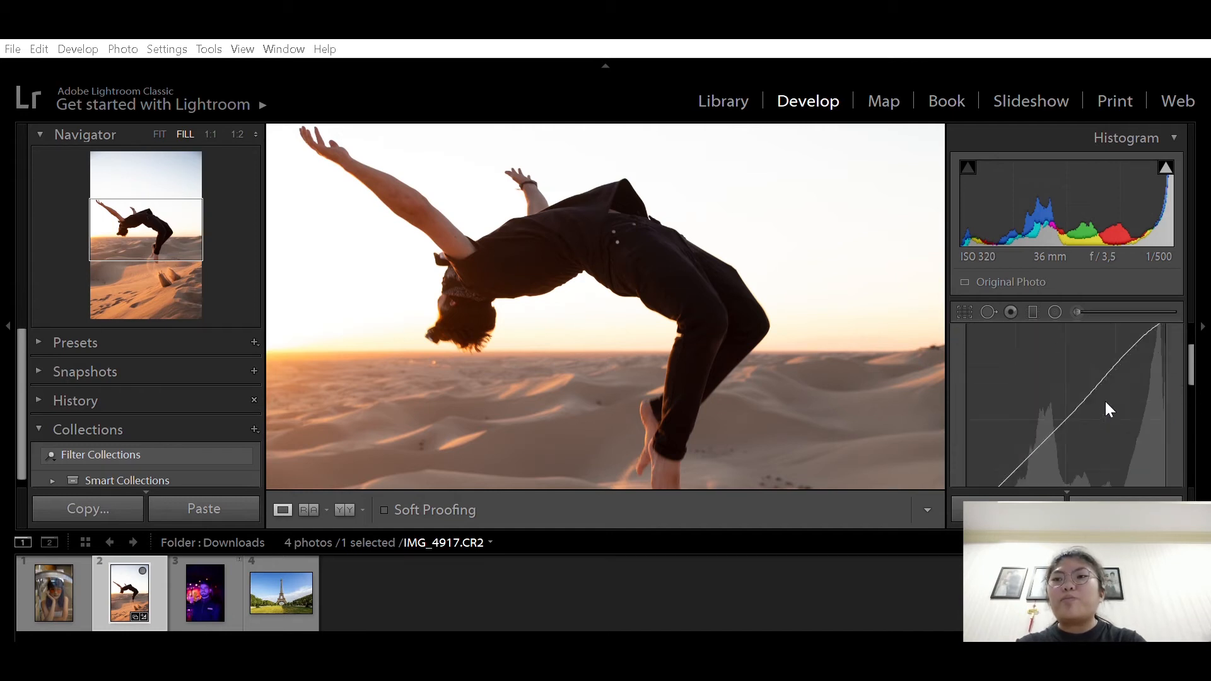
# Step: Collapse the Tone Curve settings and expand the HSL / Color settings to show the luminance sliders
pyautogui.click(1172, 369)
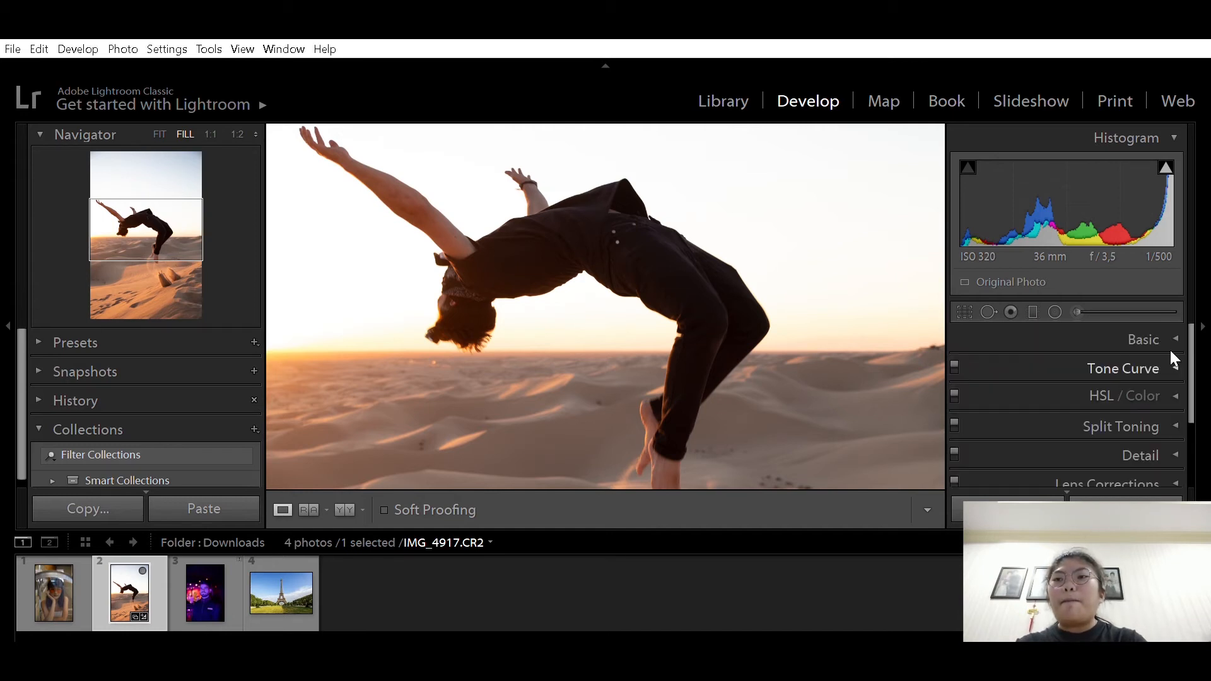
pyautogui.click(1115, 387)
pyautogui.scroll(2, 1128, 398)
pyautogui.scroll(-3, 1091, 379)
pyautogui.scroll(2, 1093, 357)
pyautogui.scroll(-1, 1095, 348)
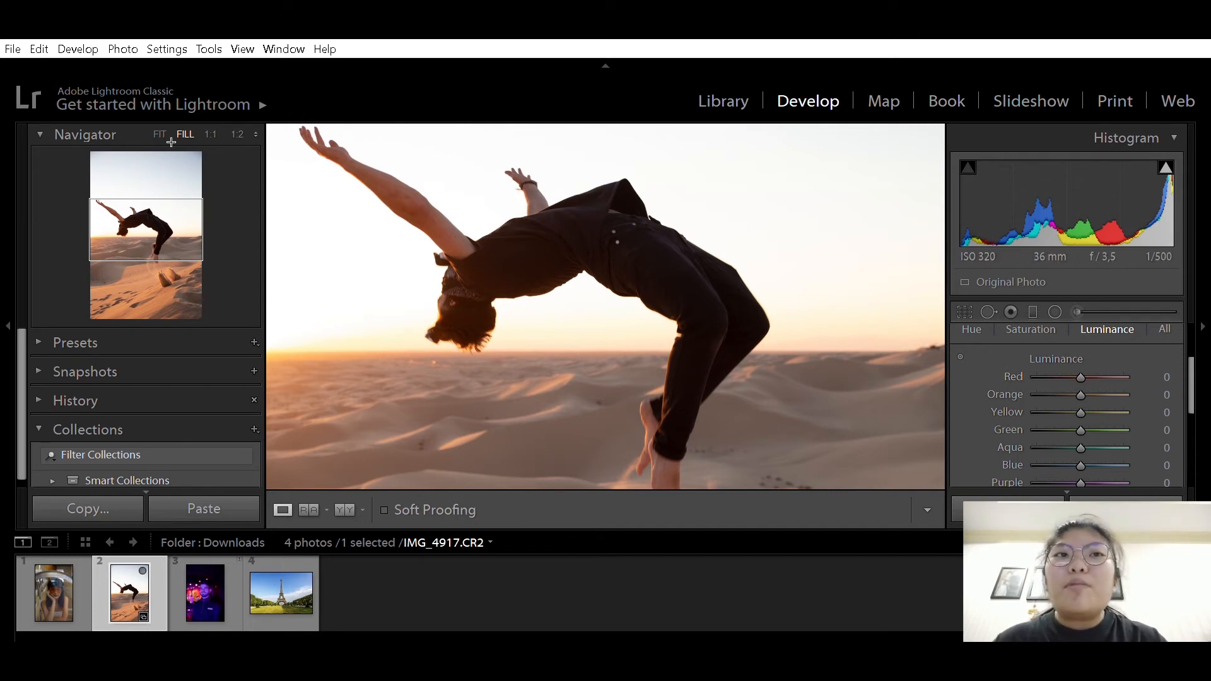
# Step: Fit the whole backflip photo in the preview and keep the Navigator expanded
pyautogui.click(169, 121)
pyautogui.click(158, 126)
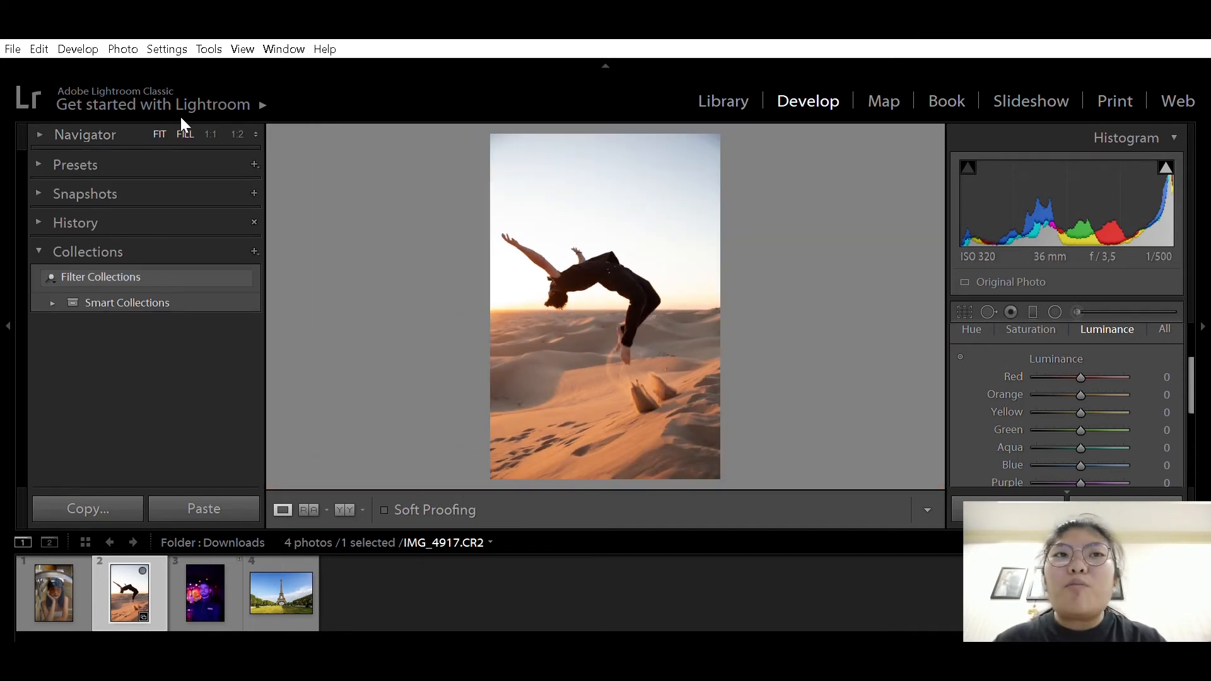
pyautogui.click(181, 115)
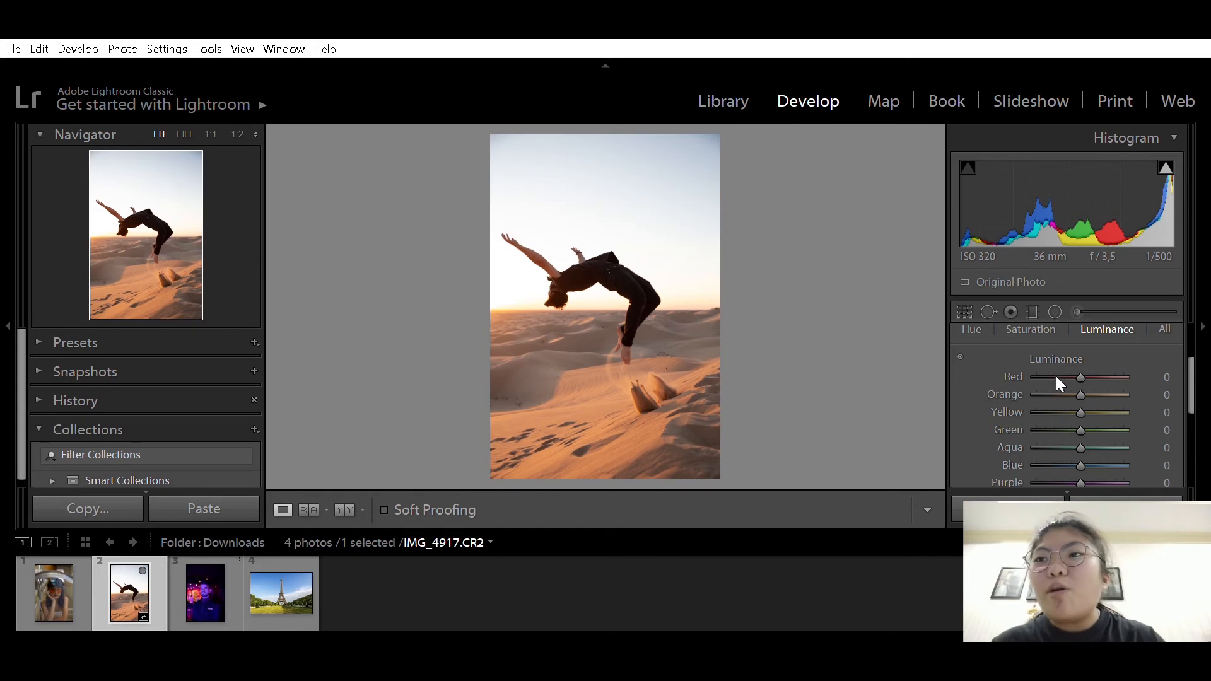
# Step: Try the photo's red and yellow luminance at +100 and −100, with the orange luminance at −100
pyautogui.moveTo(1077, 357); pyautogui.dragTo(1156, 352)
pyautogui.moveTo(1085, 365); pyautogui.dragTo(1020, 378)
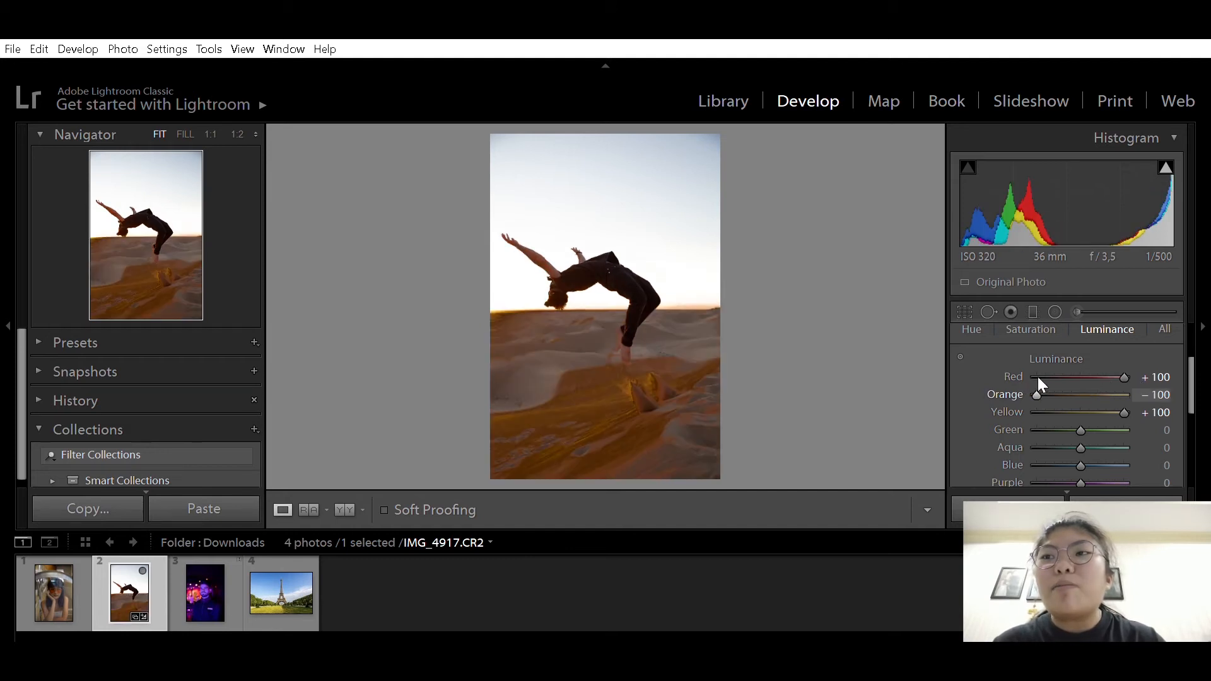
pyautogui.moveTo(1123, 377); pyautogui.dragTo(998, 362)
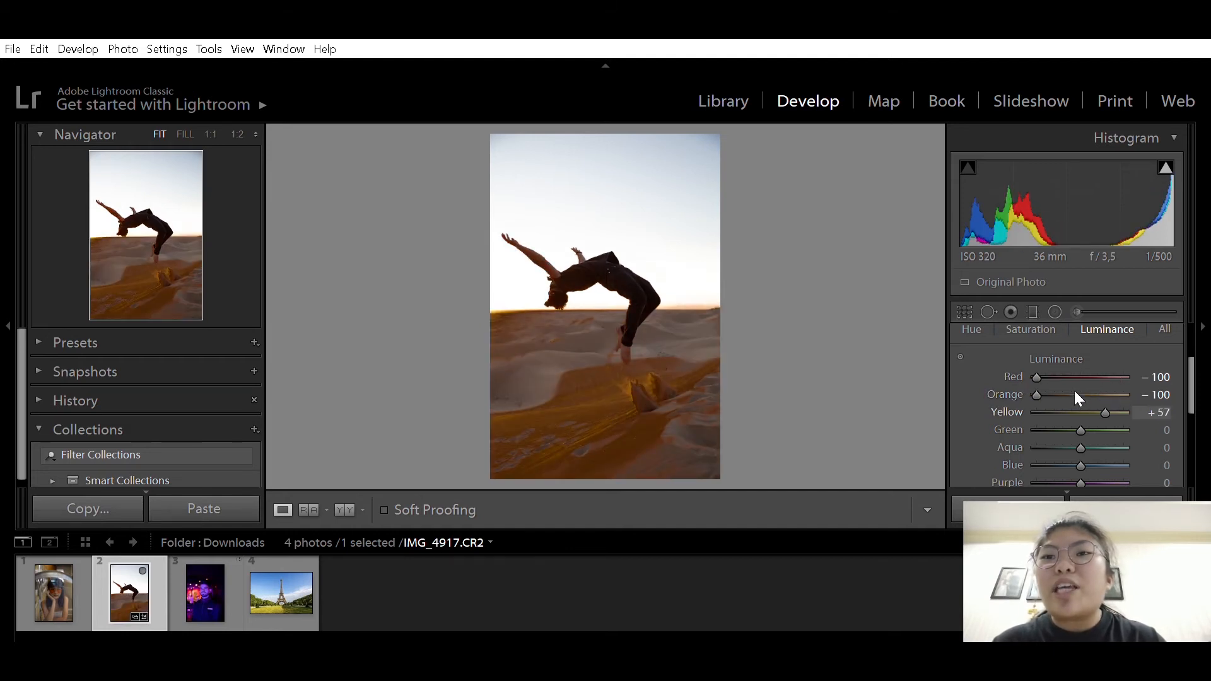
pyautogui.moveTo(1080, 391); pyautogui.dragTo(1025, 393)
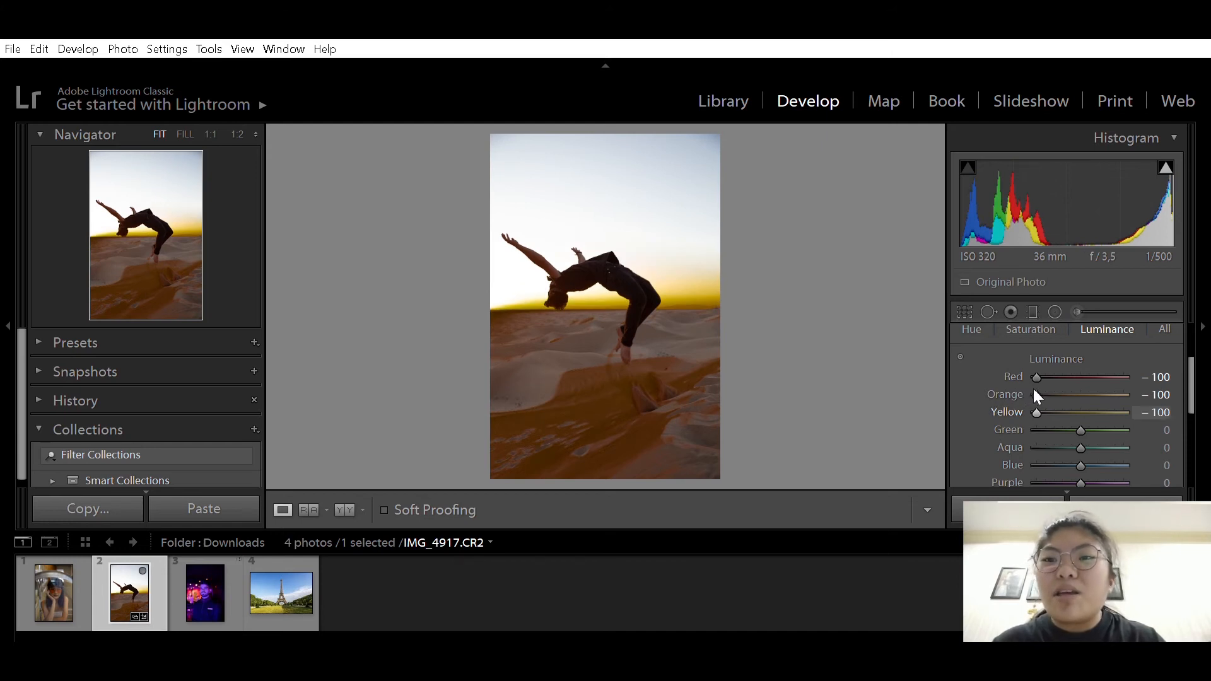
# Step: Try the aqua luminance at +100, and reset all develop settings of the backflip photo
pyautogui.scroll(-1, 1095, 395)
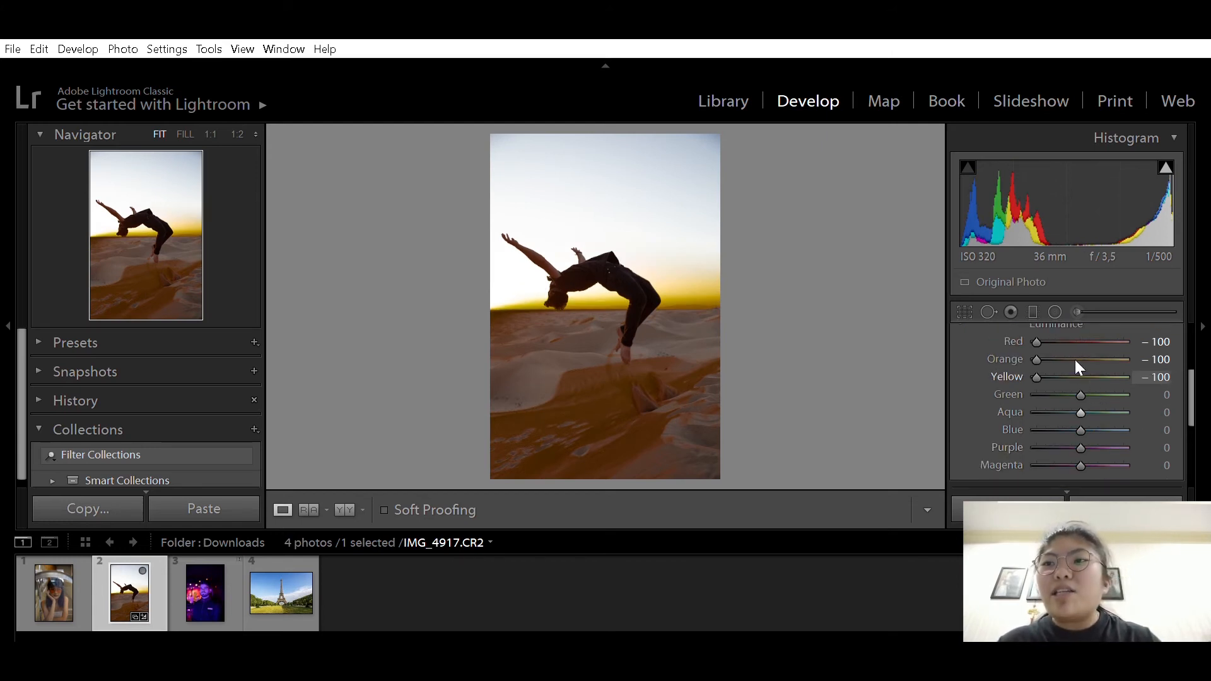
pyautogui.scroll(1, 1072, 363)
pyautogui.scroll(-2, 1059, 399)
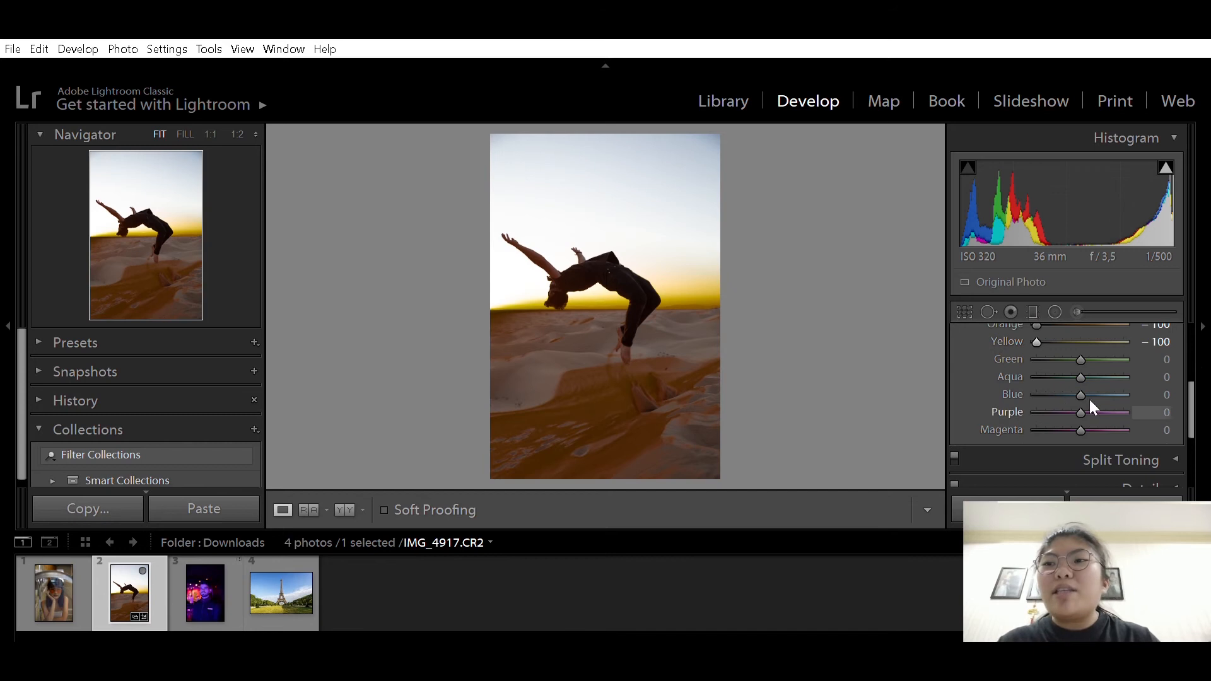
pyautogui.moveTo(1080, 376); pyautogui.dragTo(1165, 366)
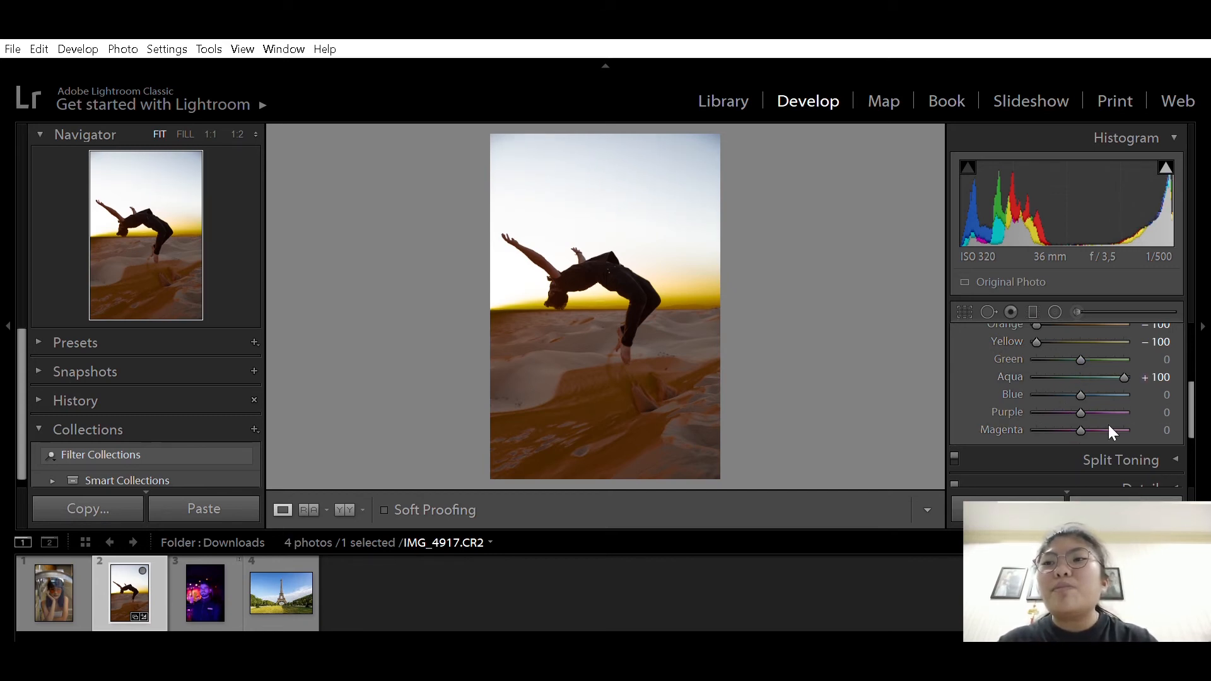
pyautogui.hotkey('ctrl', 'shift', 'r')
# Step: Collapse the HSL / Color settings and expand the Split Toning settings for the backflip photo
pyautogui.scroll(3, 1106, 368)
pyautogui.click(1120, 361)
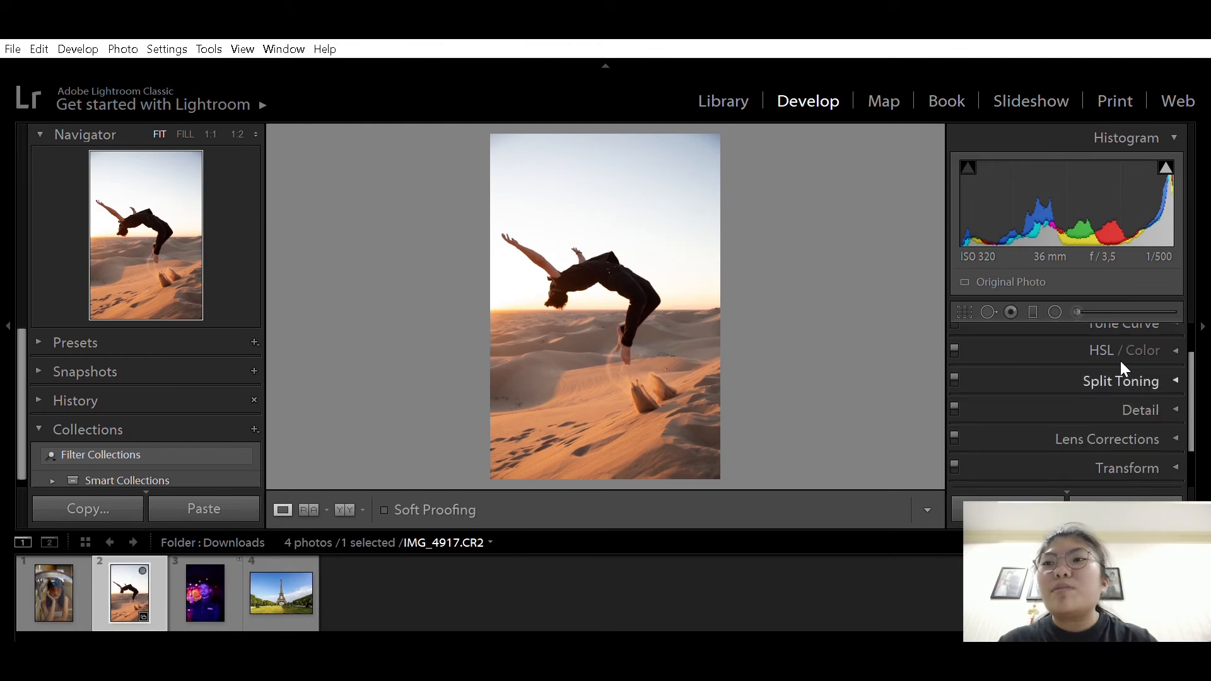
pyautogui.scroll(-1, 1120, 366)
pyautogui.click(1130, 354)
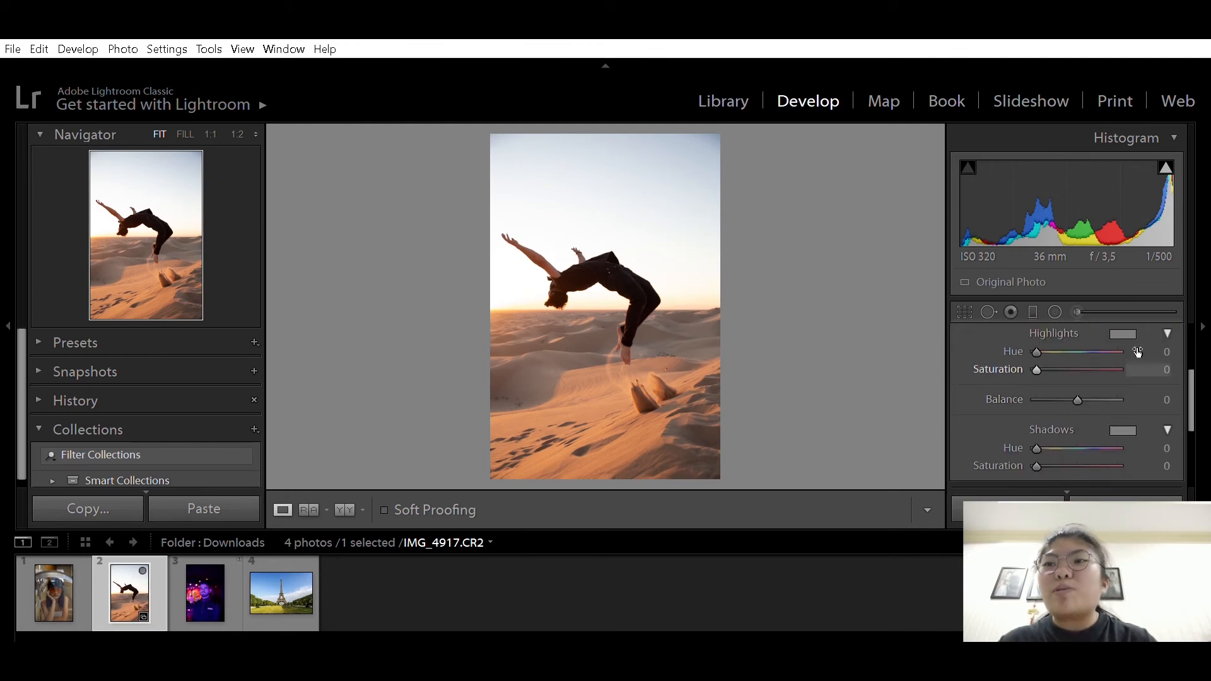
# Step: Try the Split Toning balance at −4 and set it to +10, leaving the highlights hue at 0
pyautogui.scroll(1, 1045, 349)
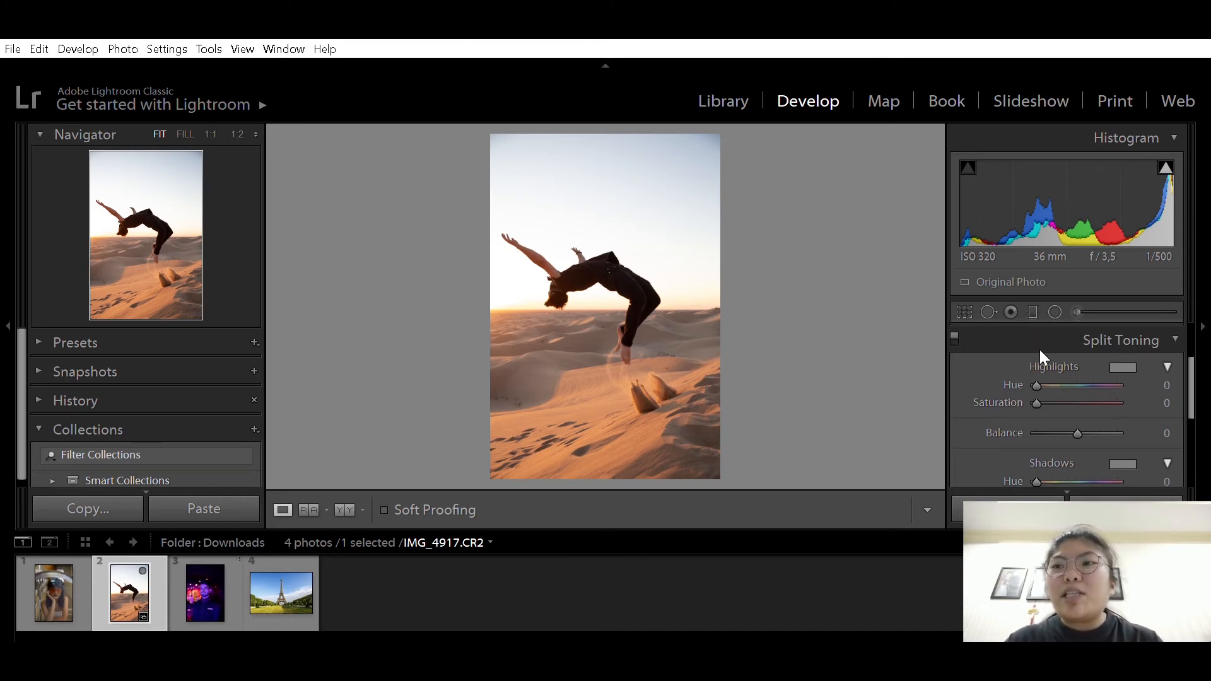
pyautogui.scroll(-1, 1041, 356)
pyautogui.moveTo(1041, 336)
pyautogui.mouseDown()
pyautogui.moveTo(1097, 335)
pyautogui.moveTo(1034, 335)
pyautogui.mouseUp()
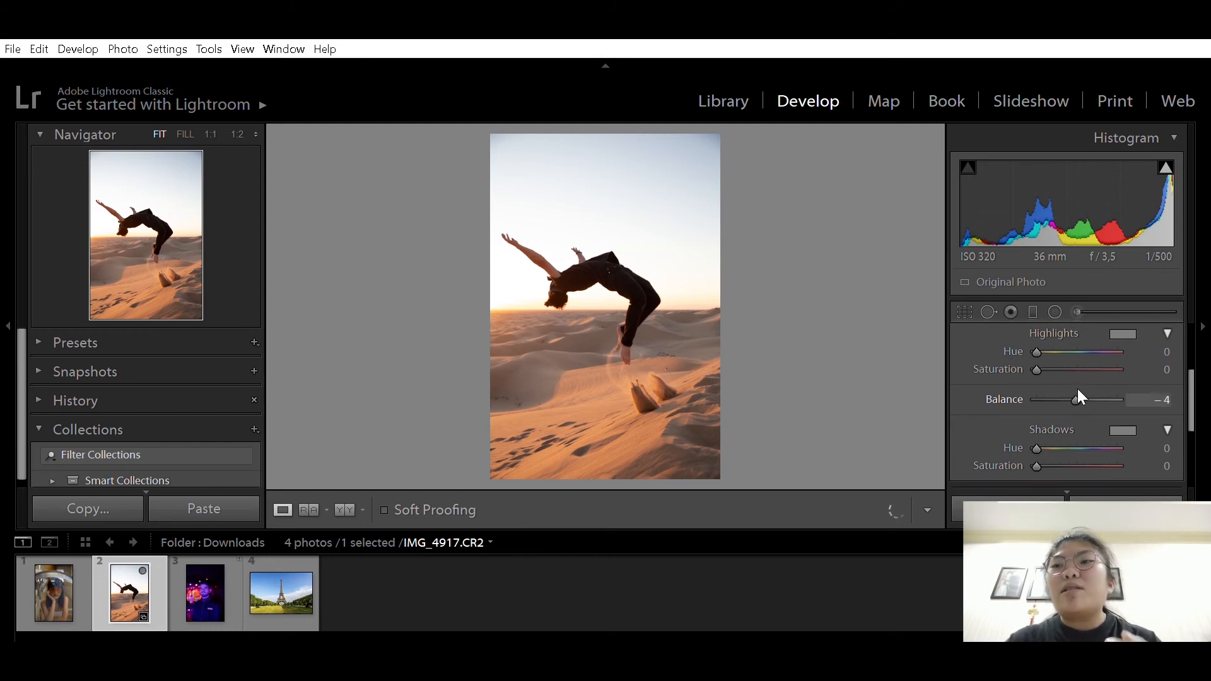
pyautogui.moveTo(1077, 390); pyautogui.dragTo(1084, 388)
pyautogui.scroll(2, 1162, 369)
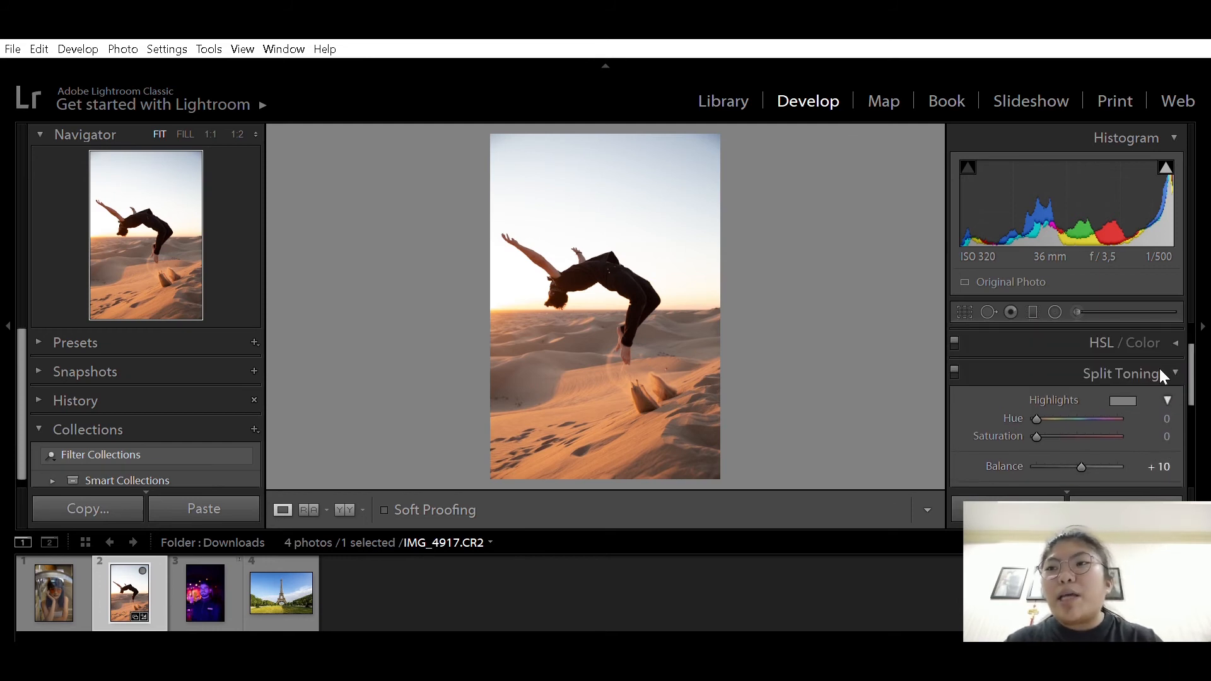
pyautogui.scroll(-3, 1103, 365)
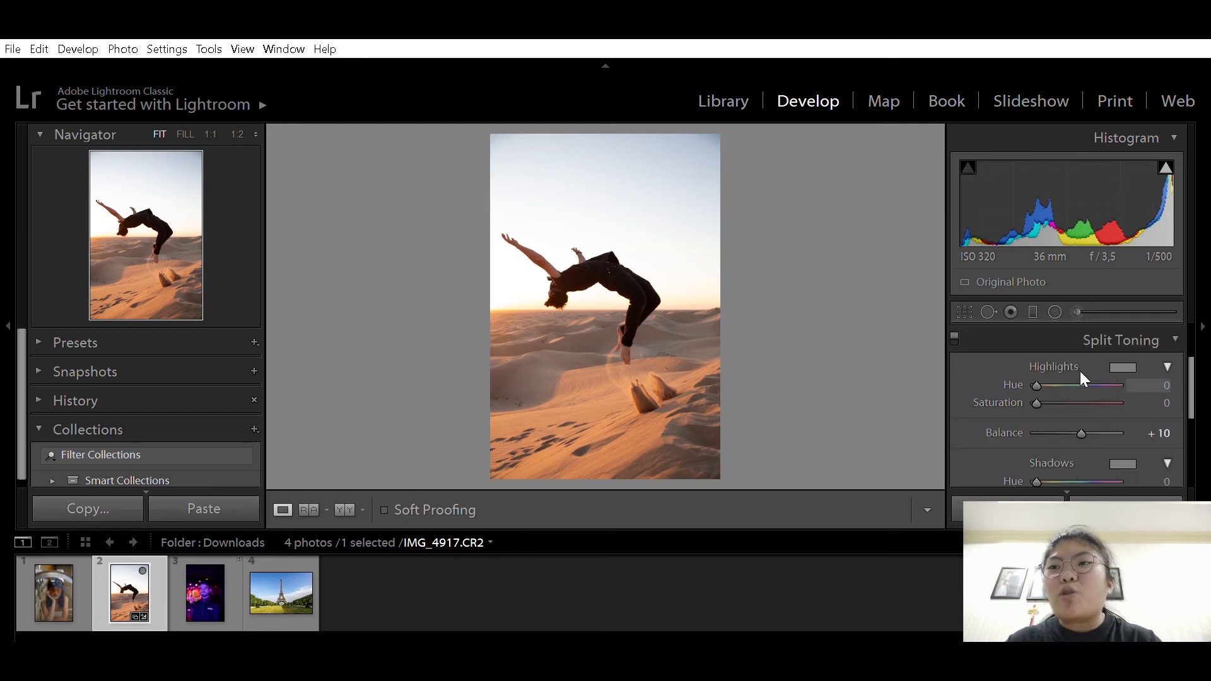
pyautogui.scroll(4, 1080, 371)
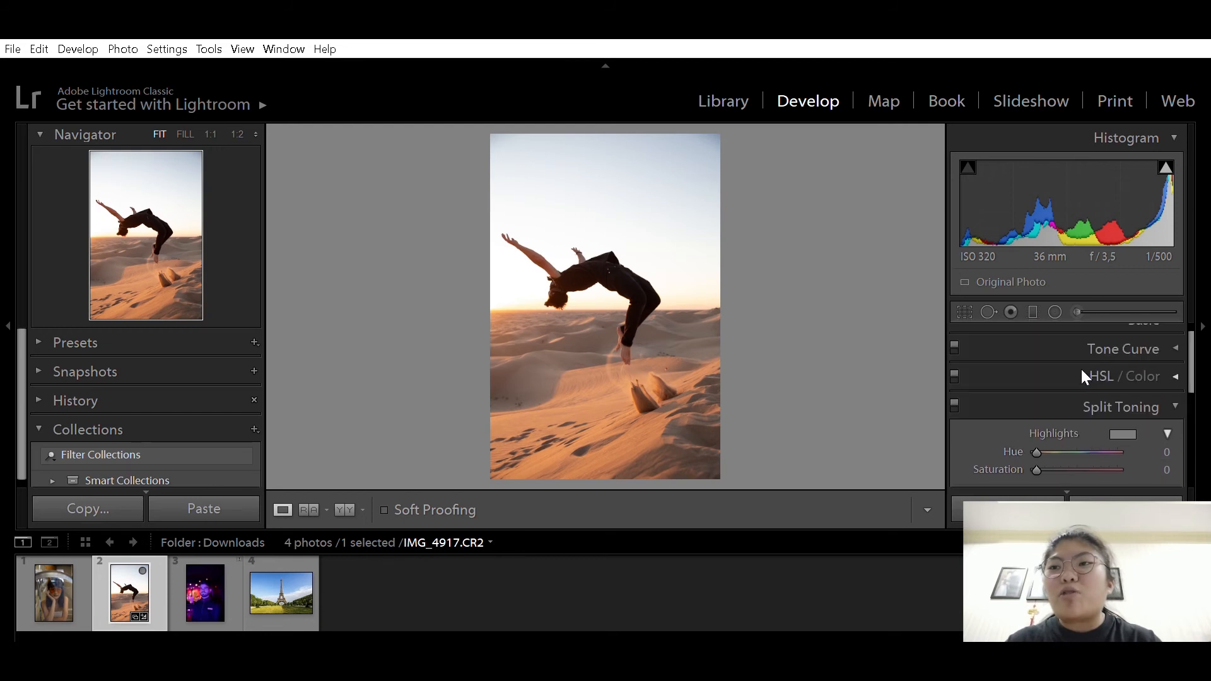
# Step: Collapse the Split Toning settings, and expand the Detail settings to look through the preview and sharpening controls for the backflip photo
pyautogui.click(1109, 398)
pyautogui.scroll(-1, 1109, 385)
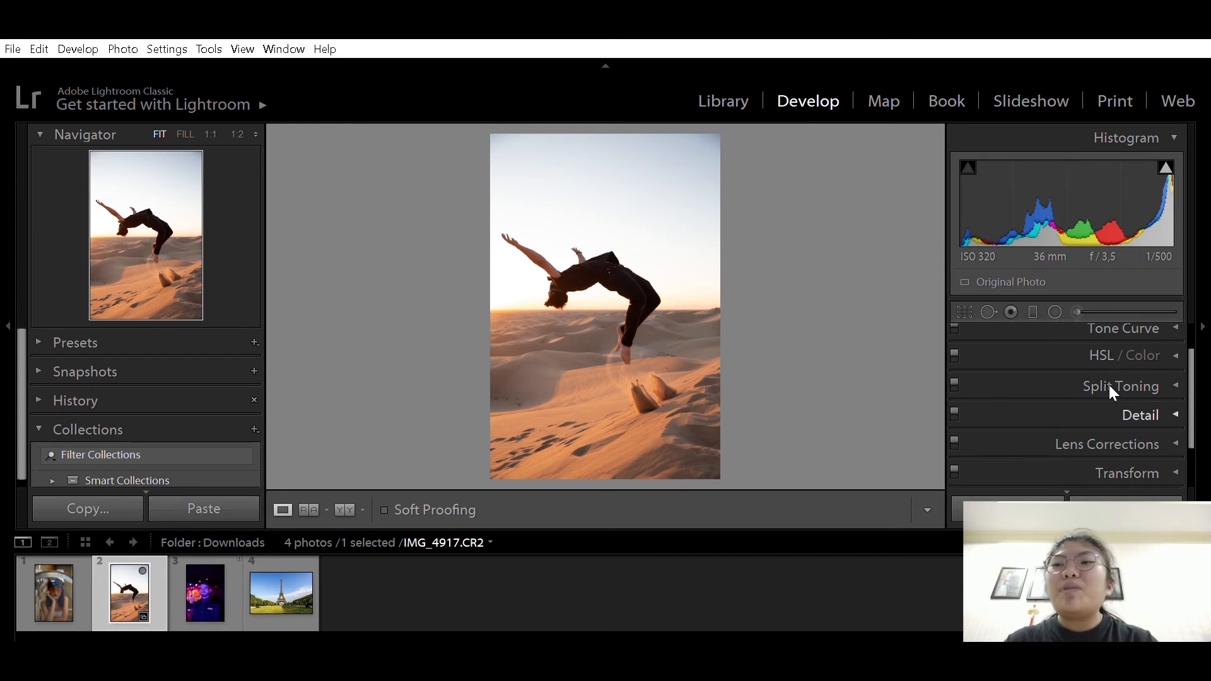
pyautogui.click(1143, 413)
pyautogui.scroll(-2, 1141, 385)
pyautogui.scroll(3, 1129, 376)
pyautogui.scroll(-2, 1116, 381)
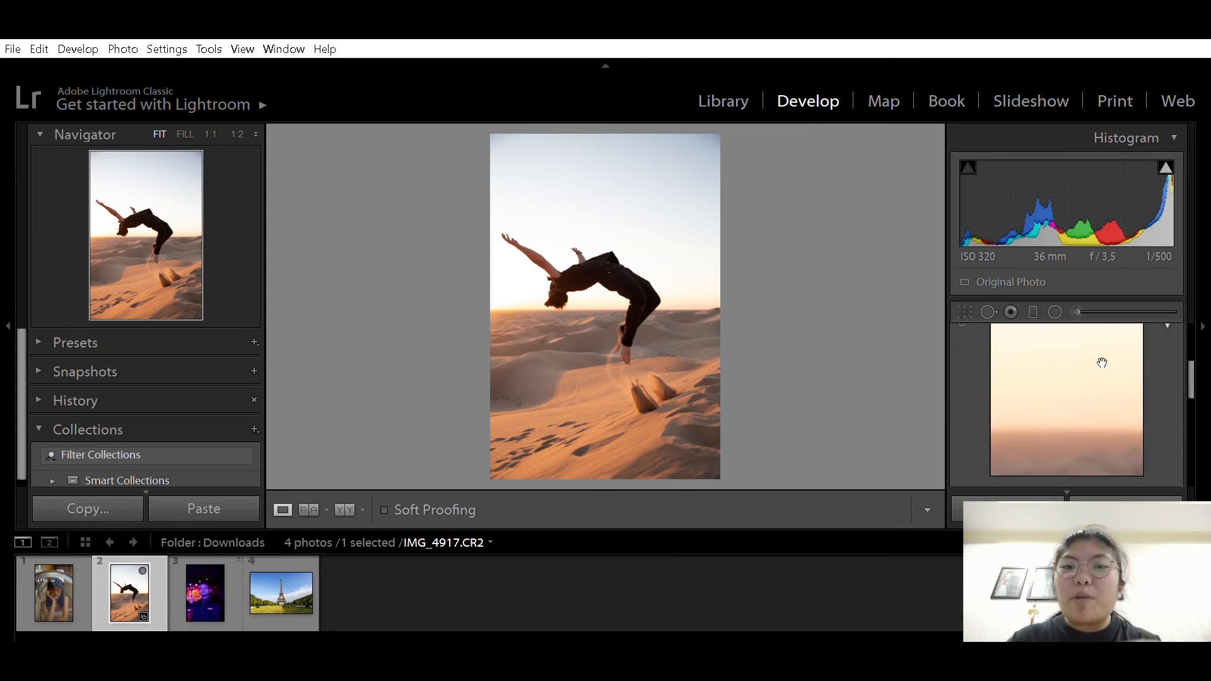
pyautogui.scroll(2, 1107, 372)
pyautogui.scroll(-3, 1109, 389)
pyautogui.scroll(2, 1115, 383)
pyautogui.scroll(-2, 1109, 378)
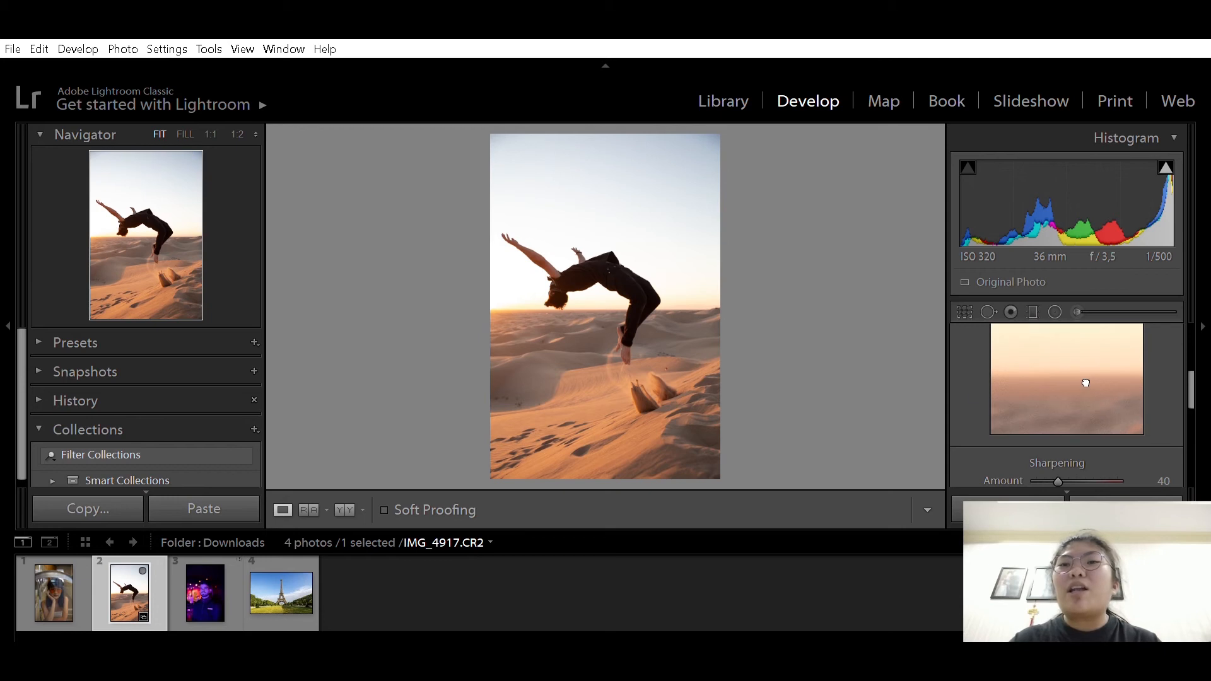
# Step: Open the portrait IMG_9305.CR2 at 1:1 zoom and centre the view on the nose and mouth
pyautogui.click(615, 246)
pyautogui.moveTo(615, 246); pyautogui.dragTo(587, 334)
pyautogui.click(54, 593)
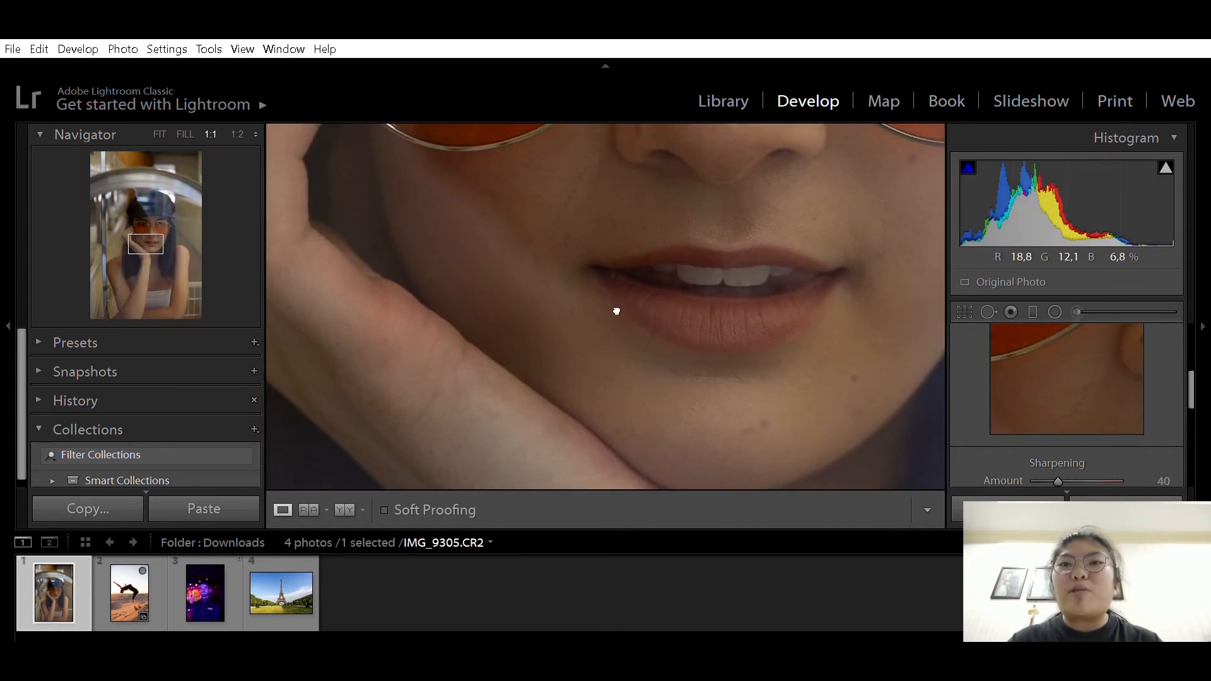
pyautogui.moveTo(616, 311); pyautogui.dragTo(603, 343)
pyautogui.moveTo(754, 343); pyautogui.dragTo(701, 316)
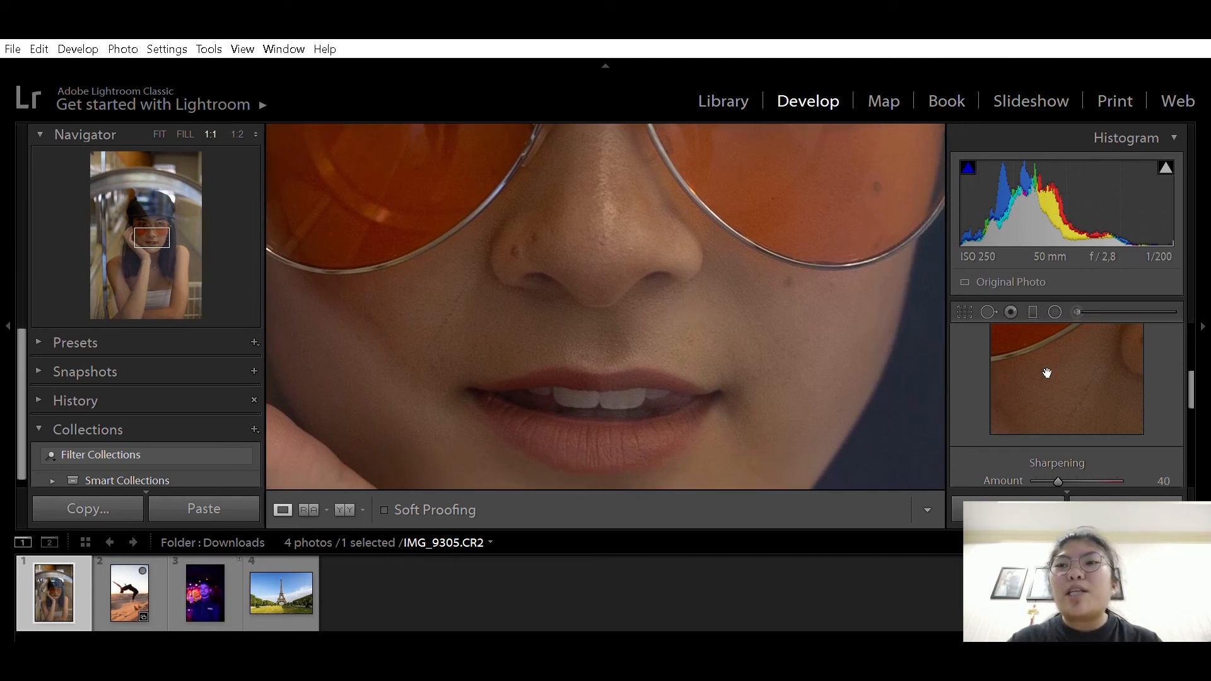
# Step: Try the portrait's sharpening amount at 150, 0 and 27, with the radius at 1.1
pyautogui.scroll(-3, 1019, 367)
pyautogui.moveTo(1057, 398); pyautogui.dragTo(1119, 384)
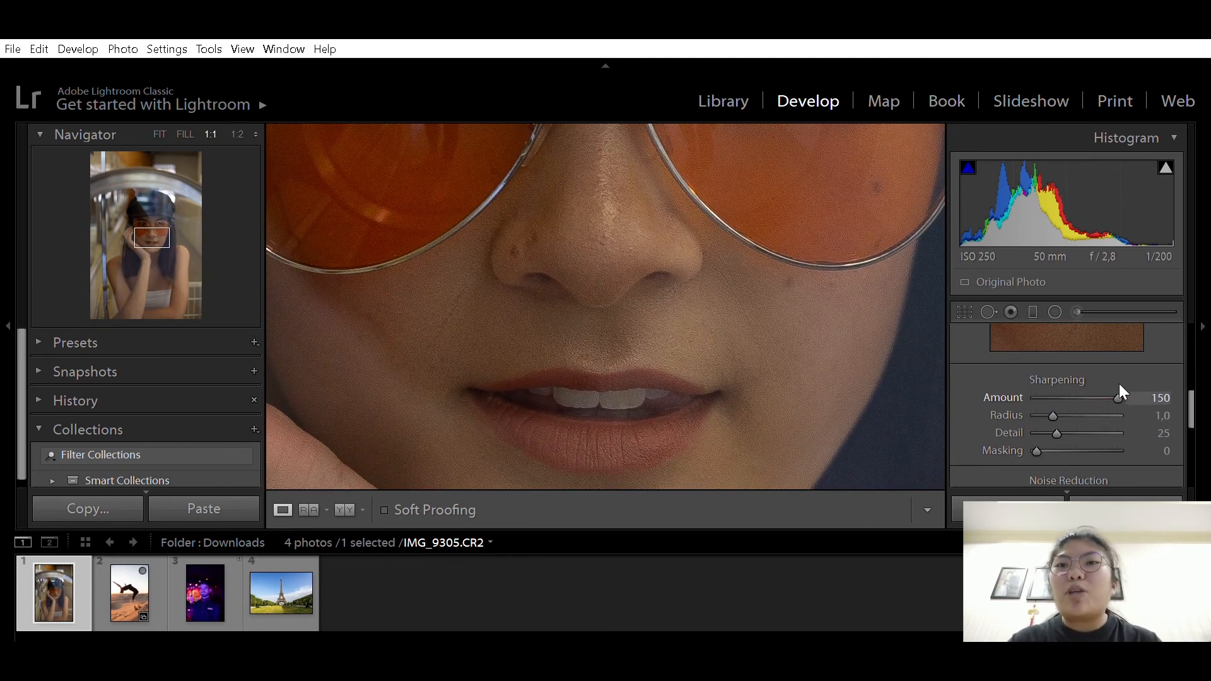
pyautogui.moveTo(1123, 385); pyautogui.dragTo(997, 384)
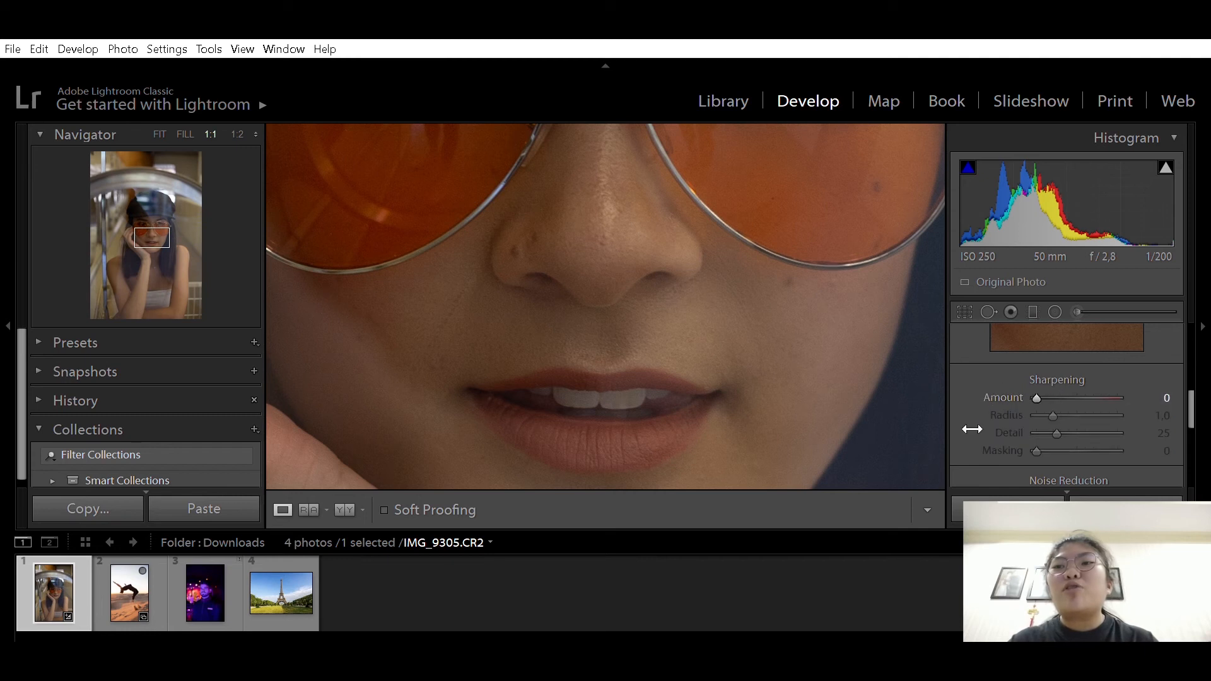
pyautogui.moveTo(1038, 379); pyautogui.dragTo(1142, 396)
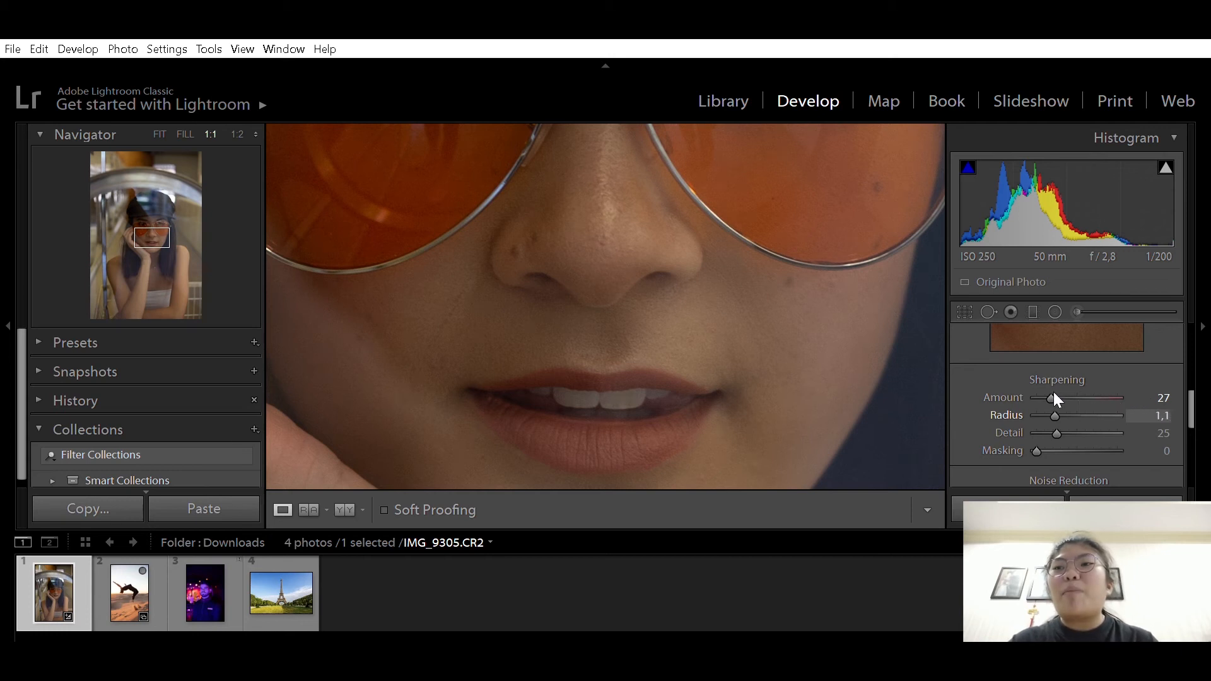
pyautogui.scroll(-1, 1047, 397)
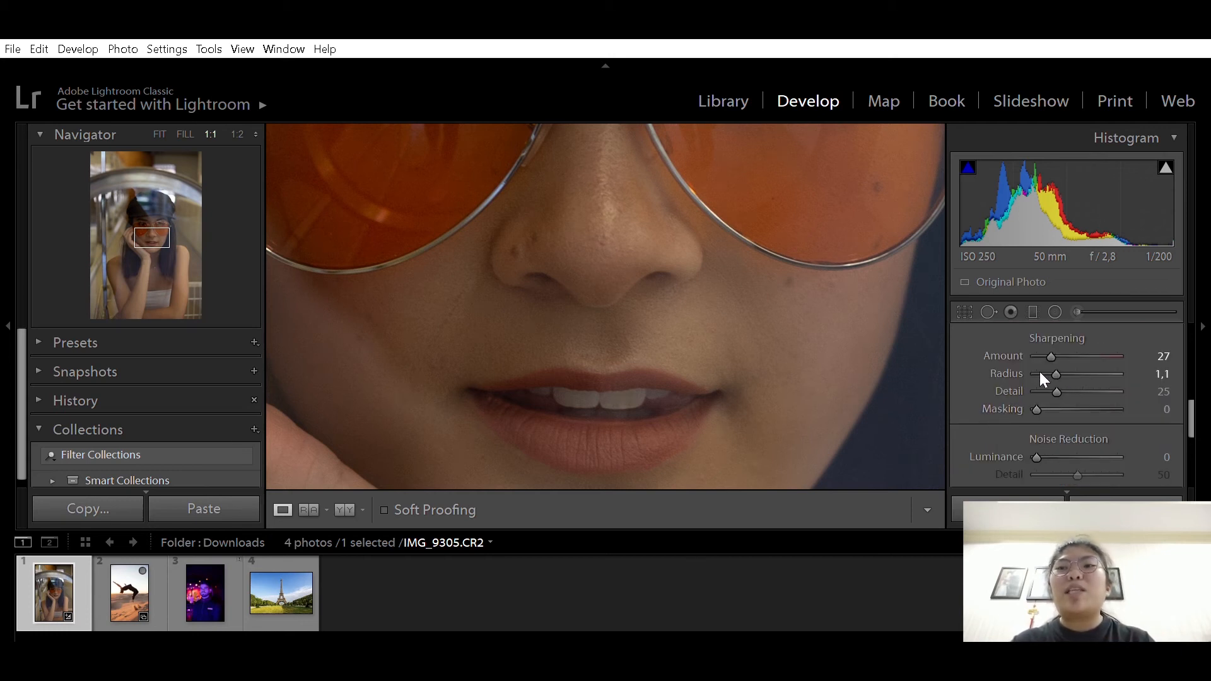
pyautogui.scroll(-1, 1059, 391)
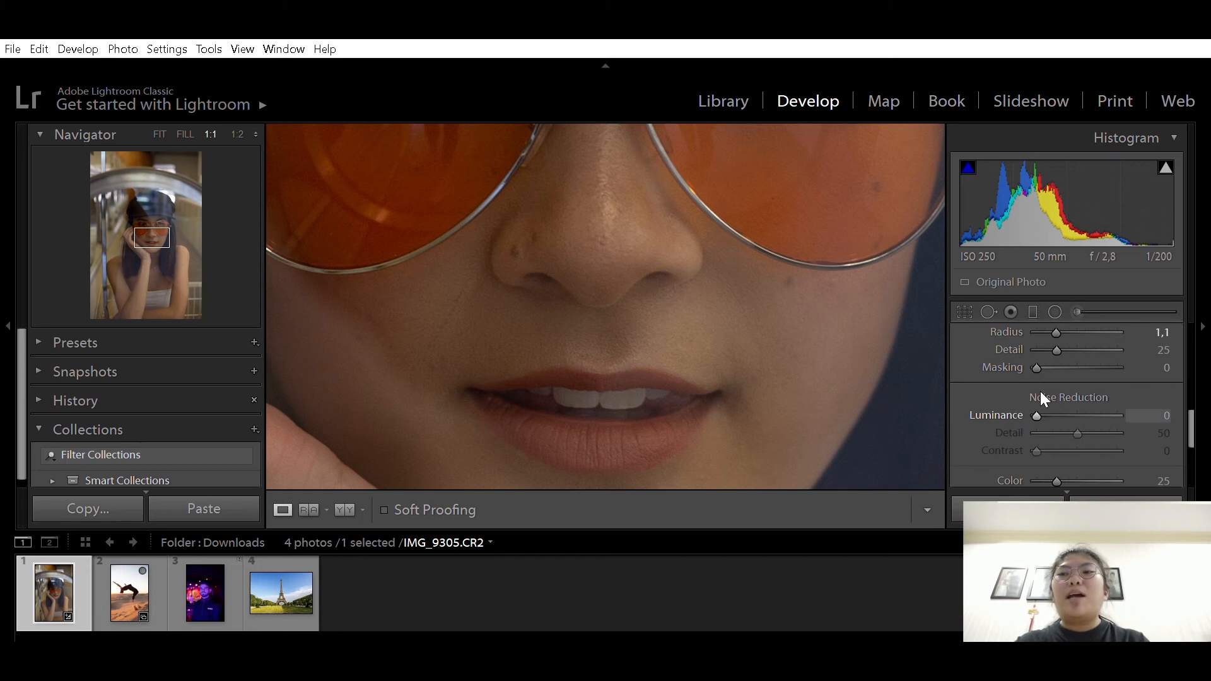
# Step: Try the portrait's noise reduction luminance at 67 with detail at 46, and reset the sharpening and noise reduction changes
pyautogui.scroll(-1, 1041, 378)
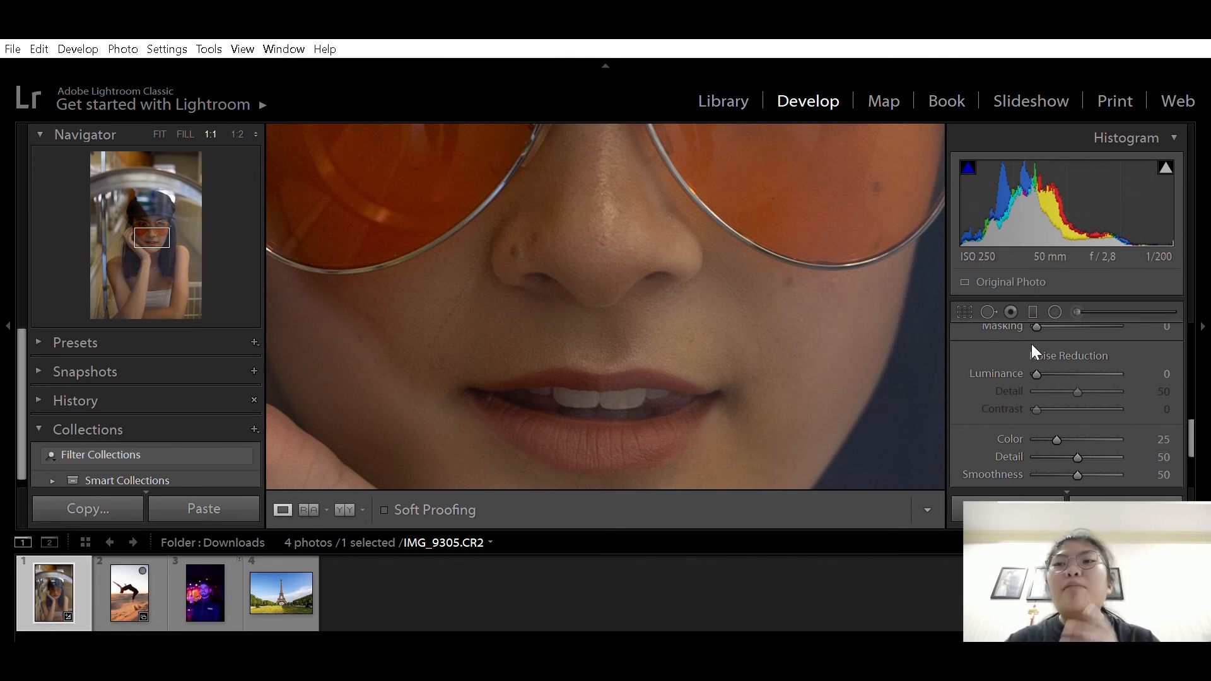
pyautogui.moveTo(1037, 372)
pyautogui.mouseDown()
pyautogui.moveTo(1126, 373)
pyautogui.moveTo(1027, 355)
pyautogui.mouseUp()
pyautogui.moveTo(729, 288); pyautogui.dragTo(751, 311)
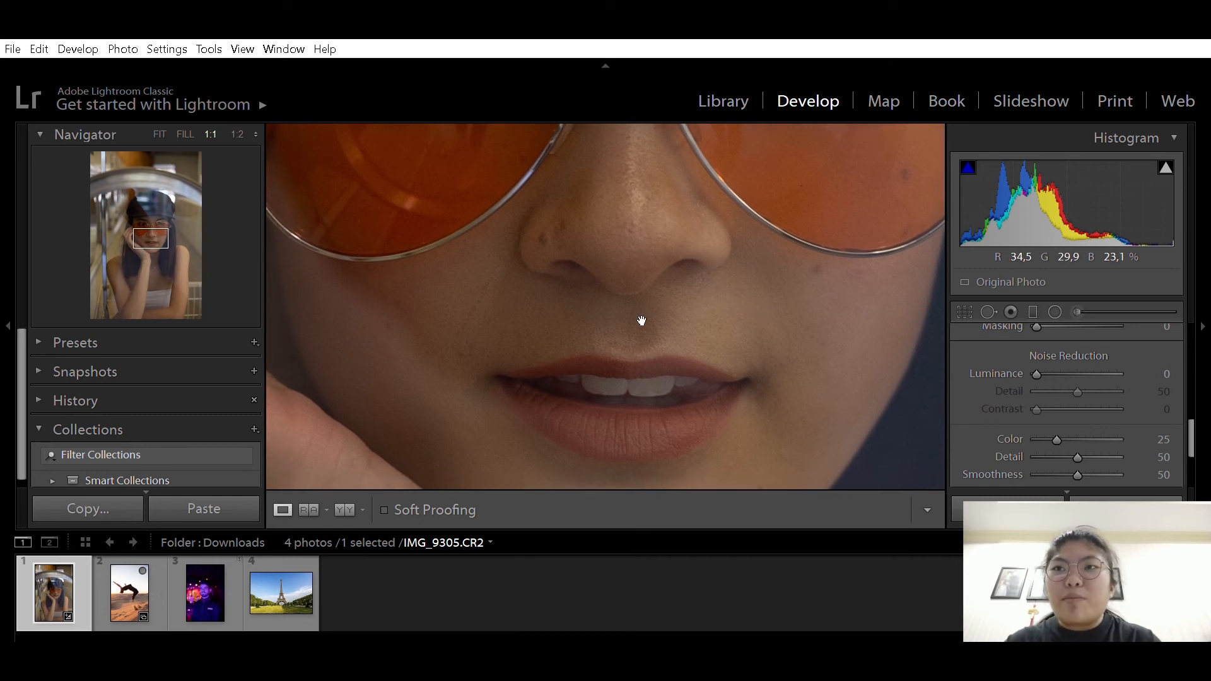
pyautogui.moveTo(1036, 373); pyautogui.dragTo(1090, 371)
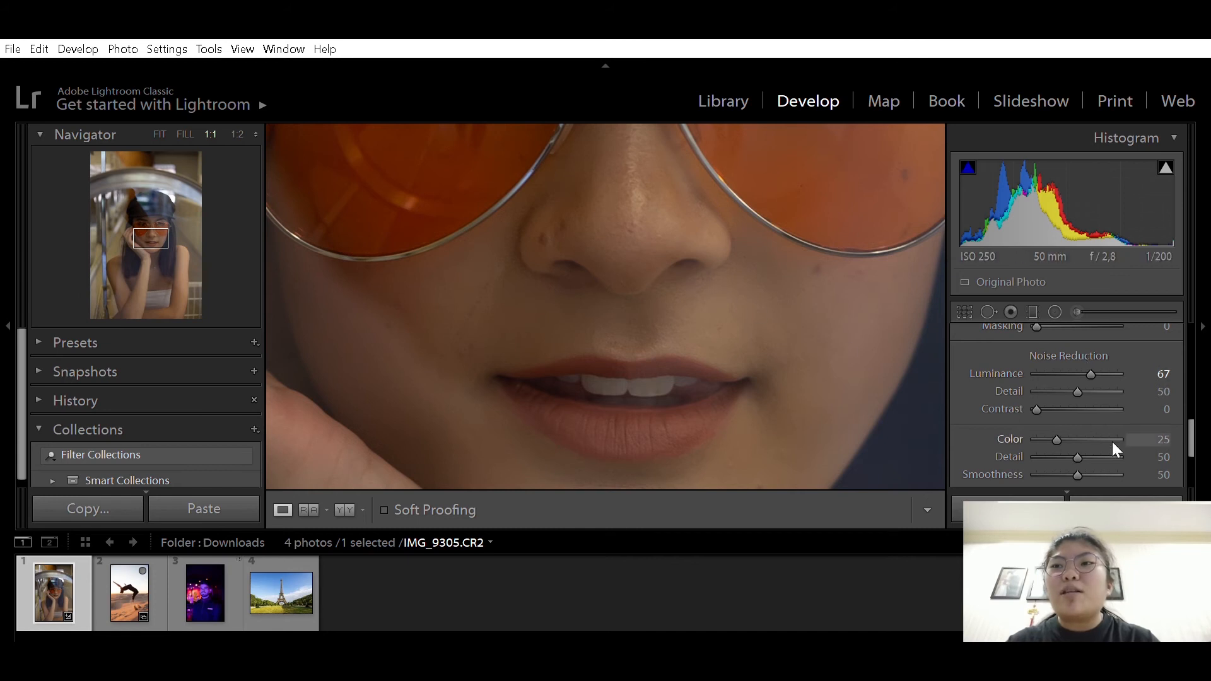
pyautogui.moveTo(1079, 386); pyautogui.dragTo(1039, 407)
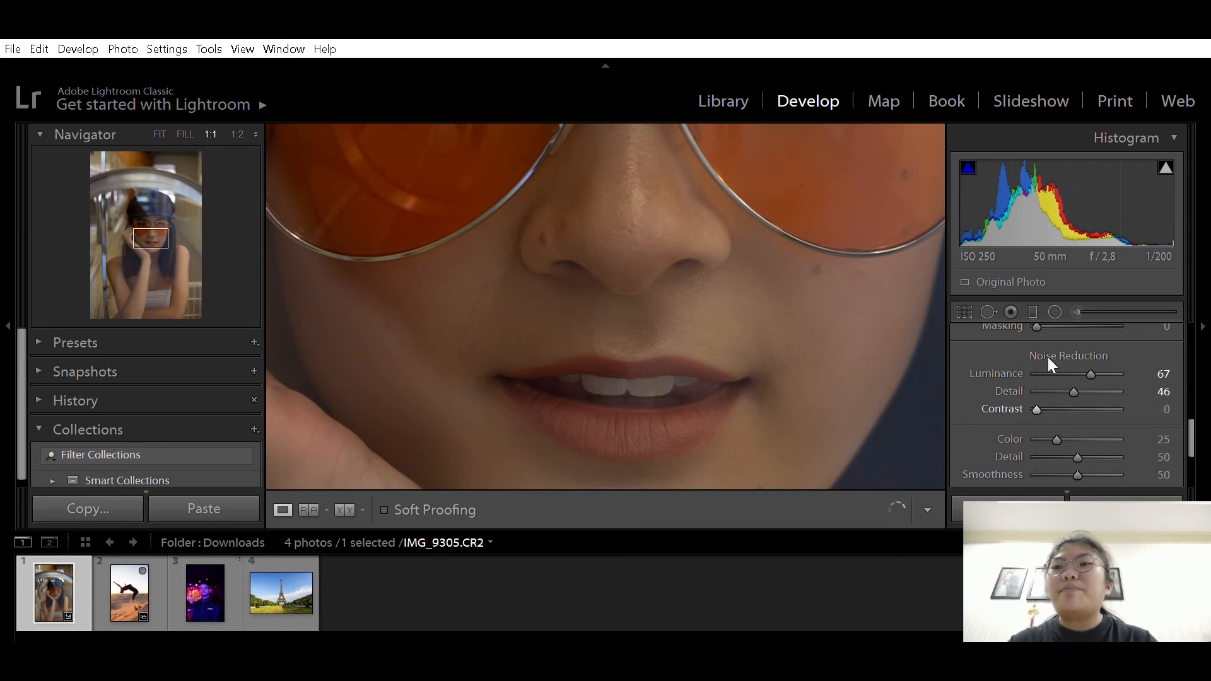
pyautogui.scroll(-2, 1089, 386)
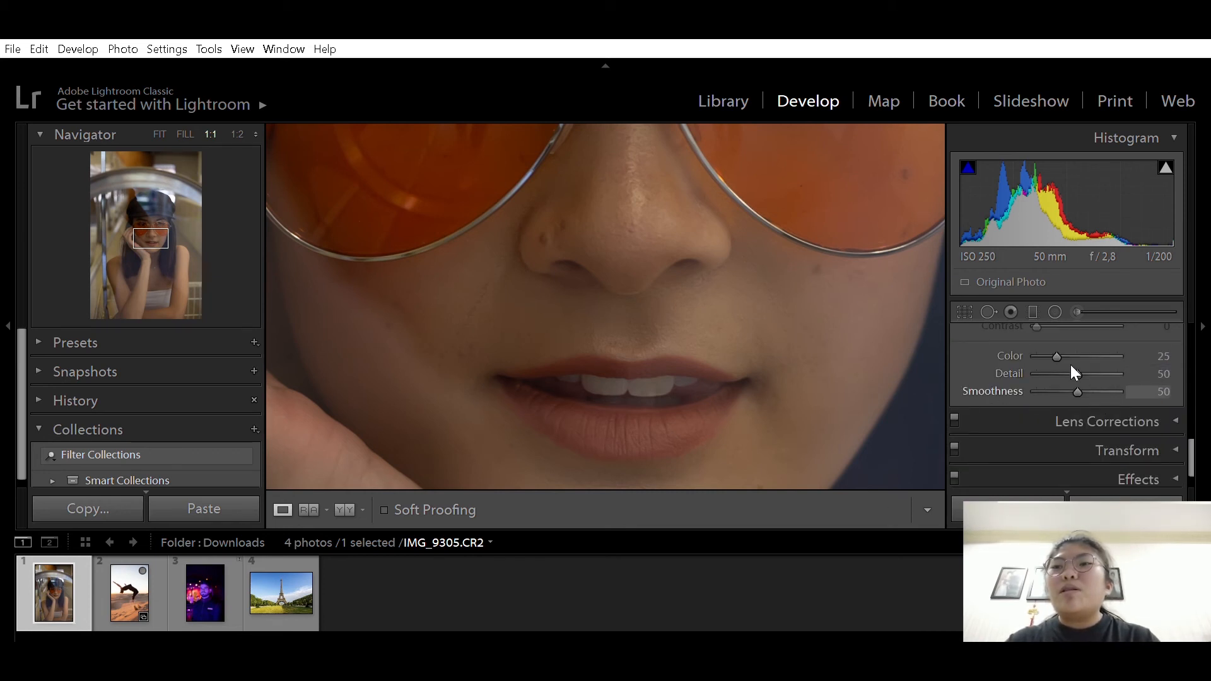
pyautogui.scroll(5, 1065, 348)
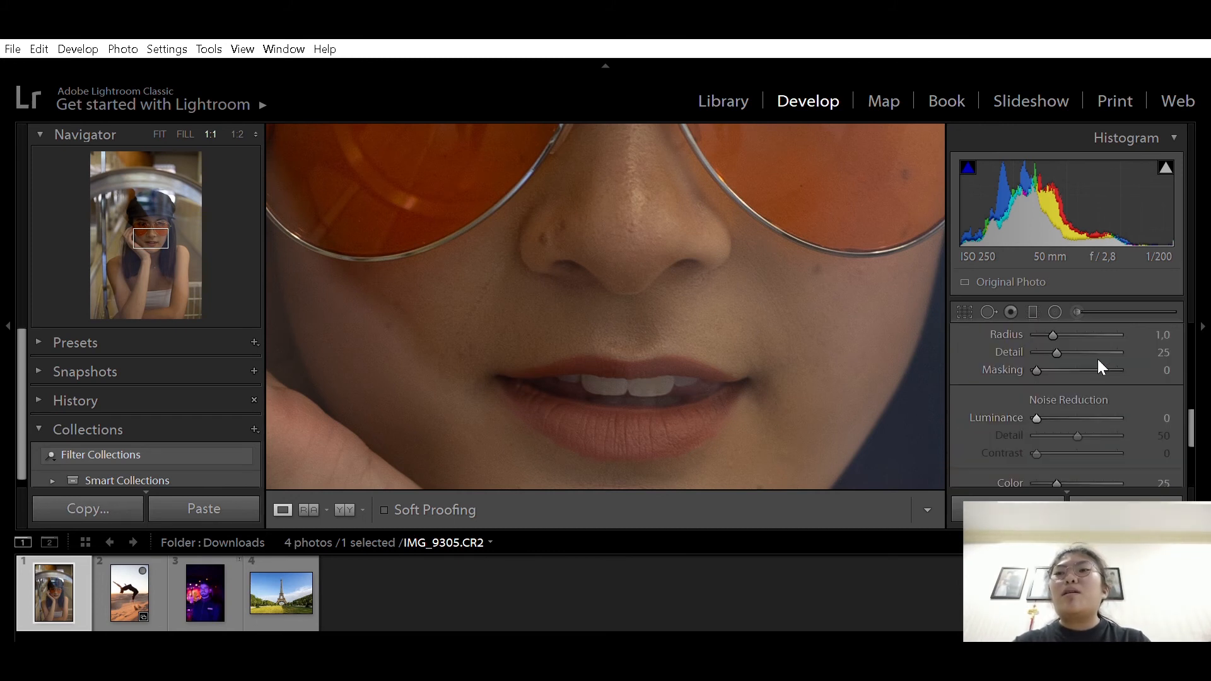
# Step: Collapse the Detail settings and look at the lens profile options in the Lens Corrections settings
pyautogui.click(1144, 380)
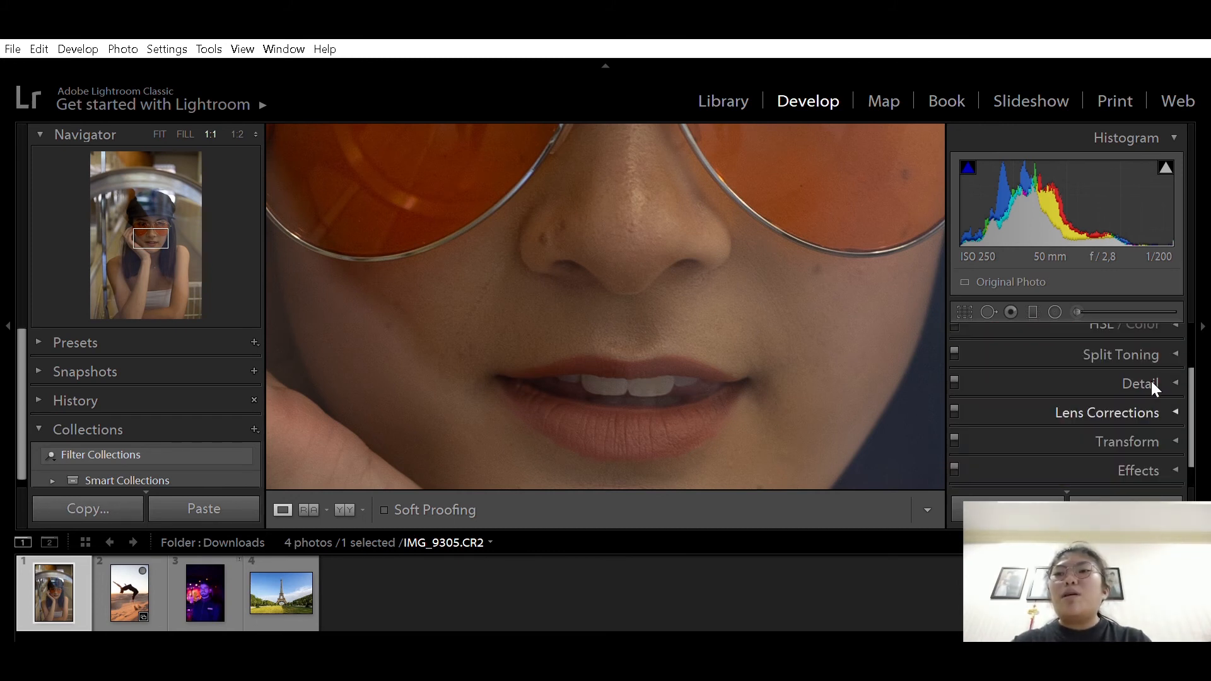
pyautogui.click(1152, 406)
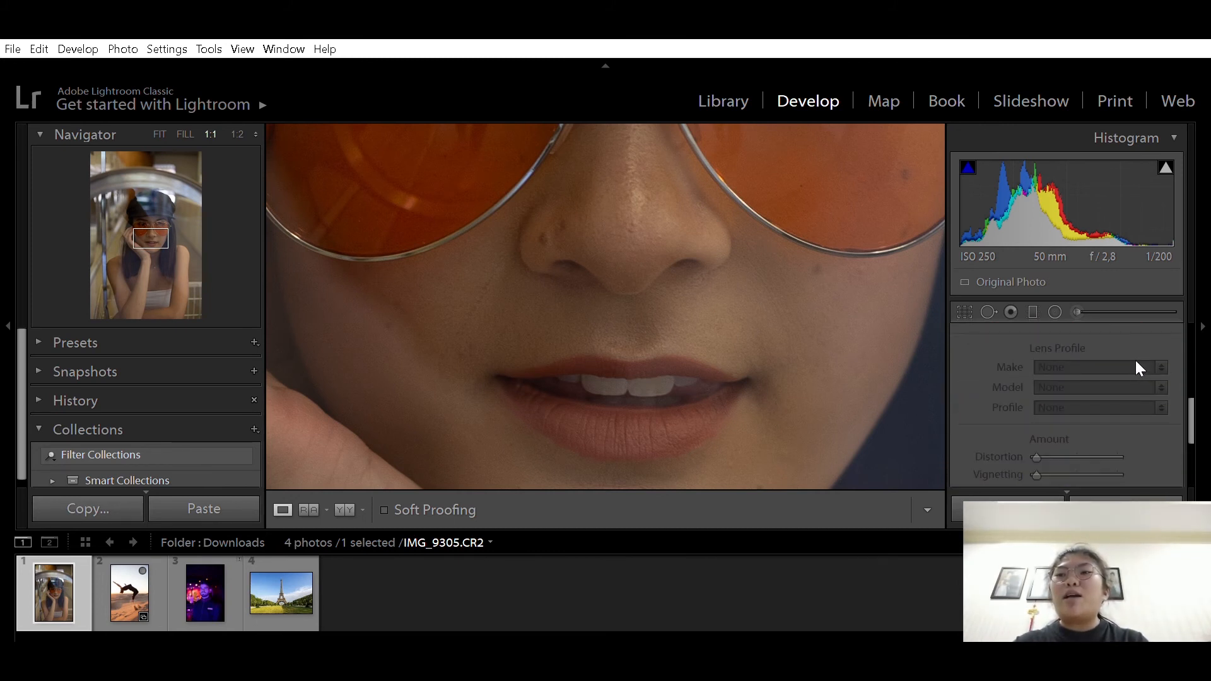
pyautogui.click(1140, 351)
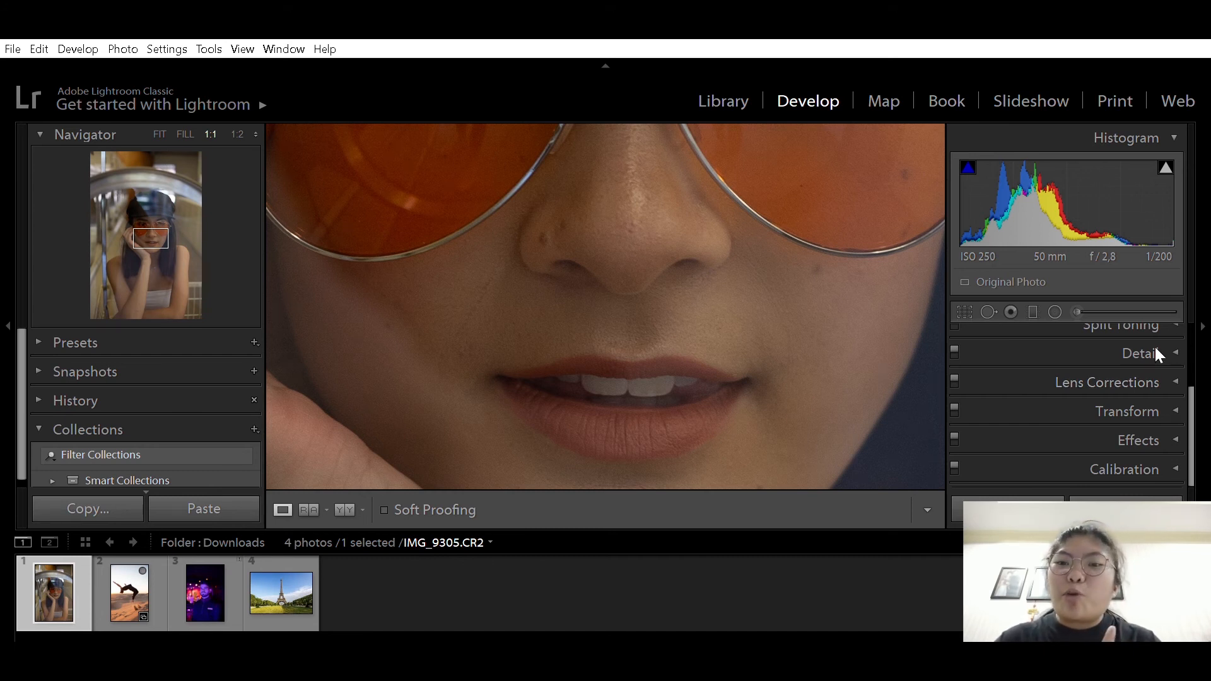
# Step: Expand the Transform settings to review their controls, and fit the whole portrait in the view
pyautogui.click(1140, 396)
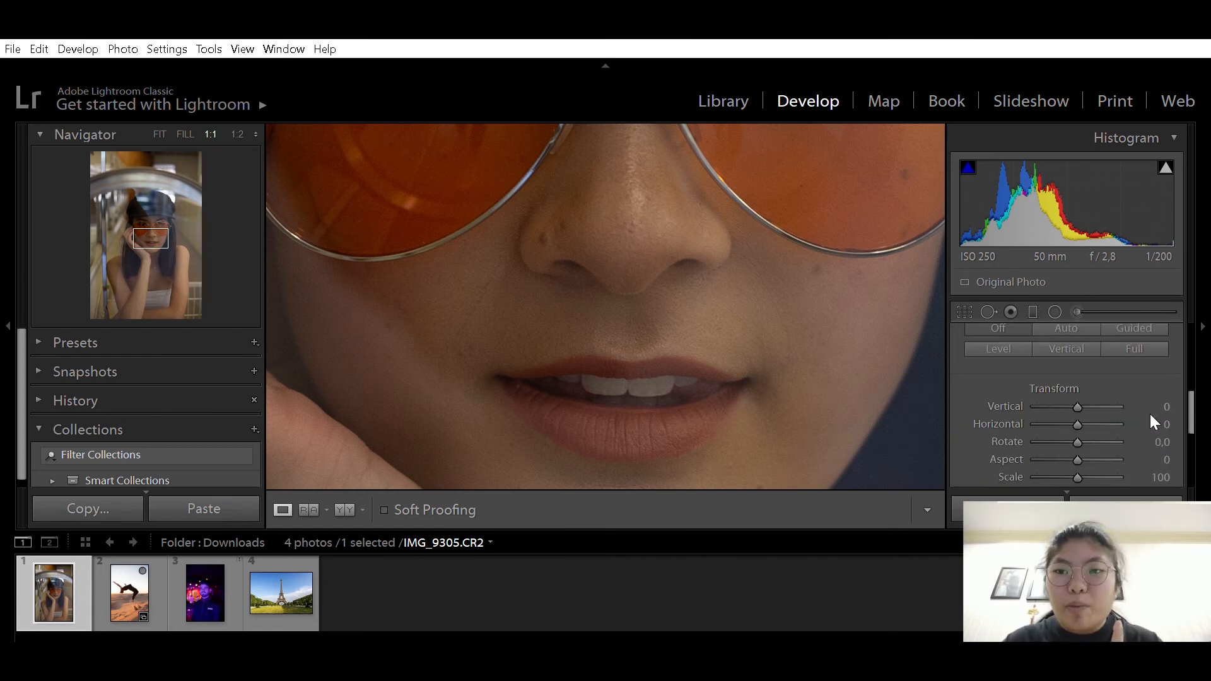
pyautogui.scroll(-1, 1138, 426)
pyautogui.scroll(2, 1135, 428)
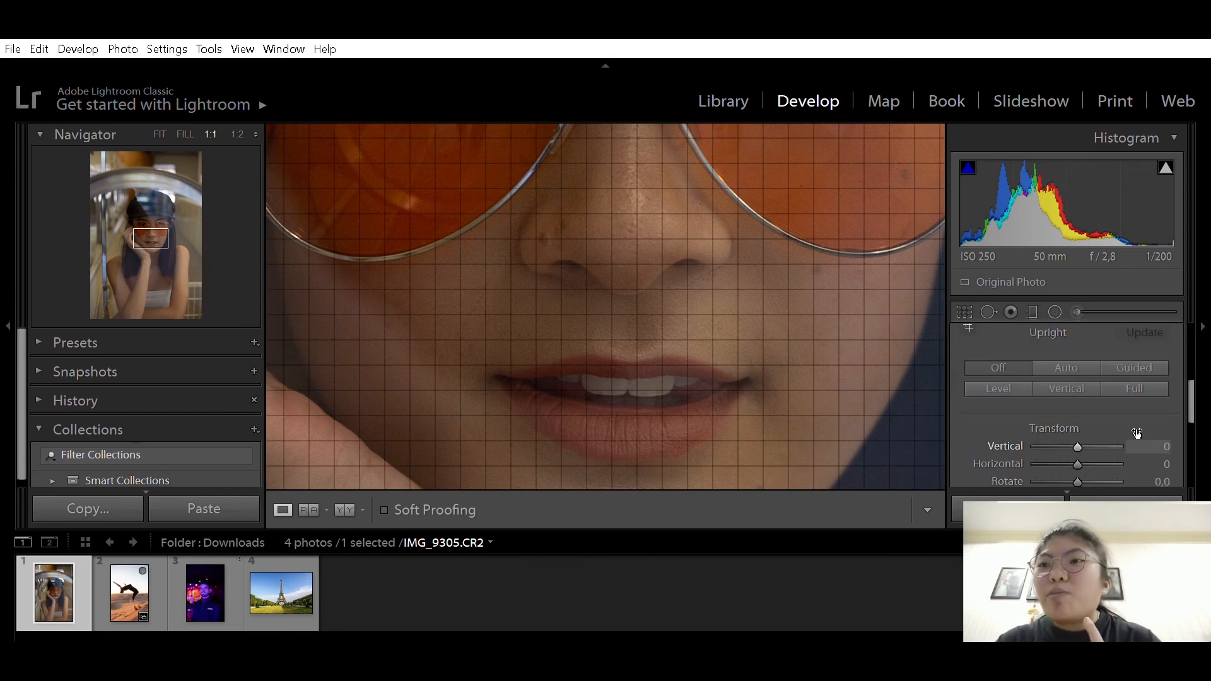
pyautogui.scroll(1, 1103, 407)
pyautogui.scroll(-3, 1104, 405)
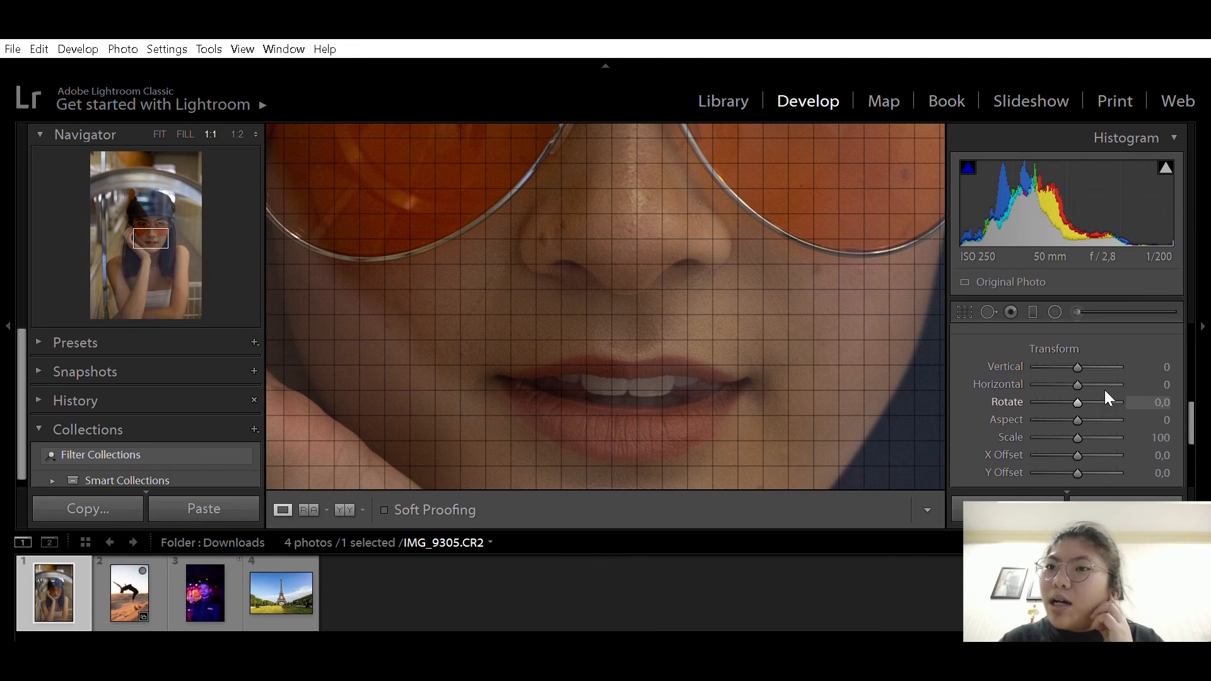
pyautogui.click(161, 121)
pyautogui.press('z')
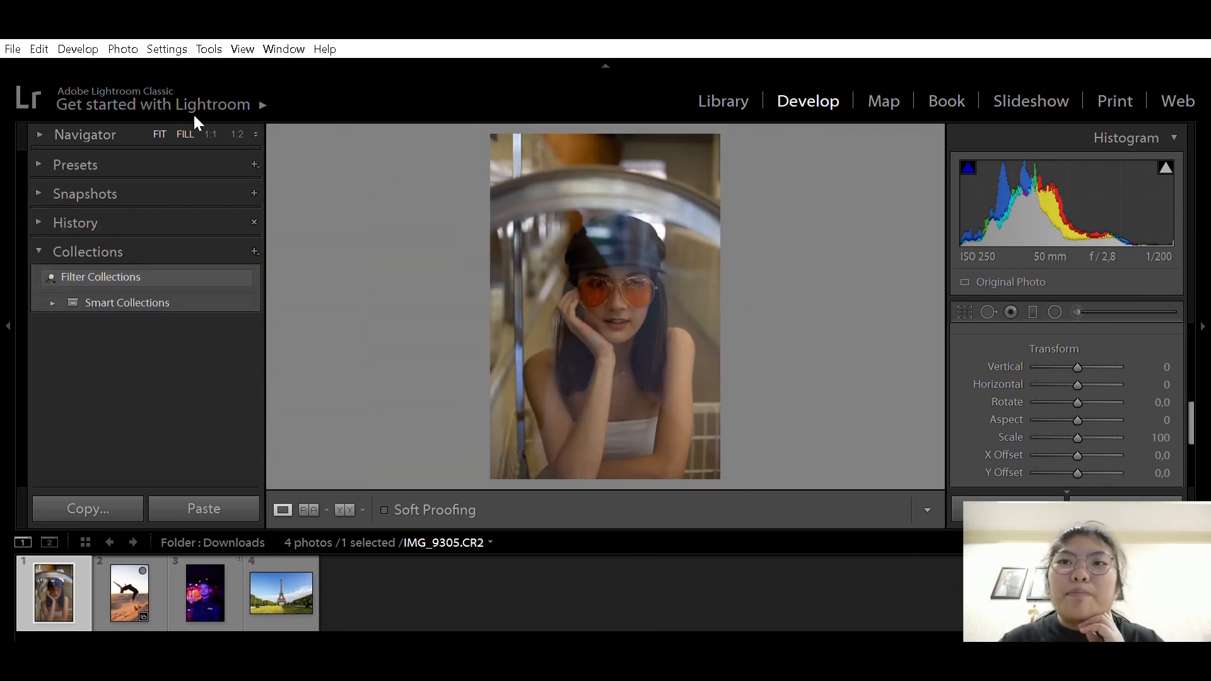
# Step: Set the portrait's Transform horizontal value to −1 and its rotation to −10.0
pyautogui.moveTo(1069, 349); pyautogui.dragTo(1077, 379)
pyautogui.scroll(2, 1077, 353)
pyautogui.scroll(-2, 1077, 353)
pyautogui.scroll(1, 1077, 354)
pyautogui.scroll(-1, 1082, 407)
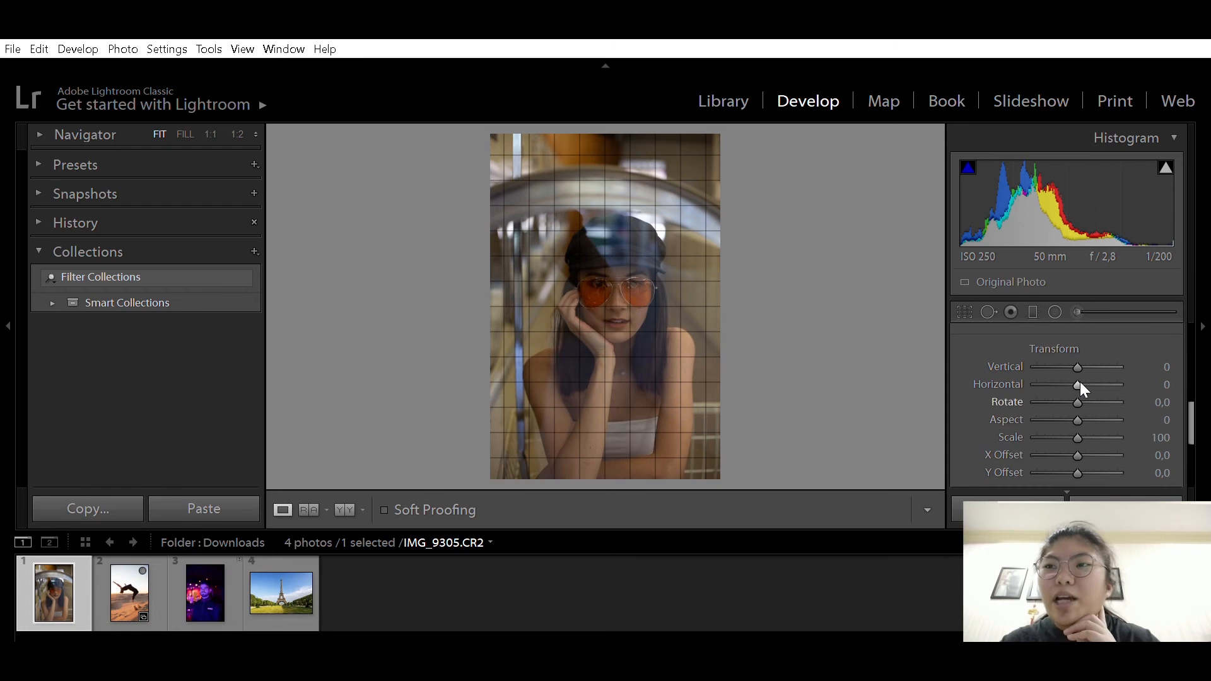
pyautogui.moveTo(1077, 384)
pyautogui.mouseDown()
pyautogui.moveTo(1051, 378)
pyautogui.moveTo(1077, 397)
pyautogui.mouseUp()
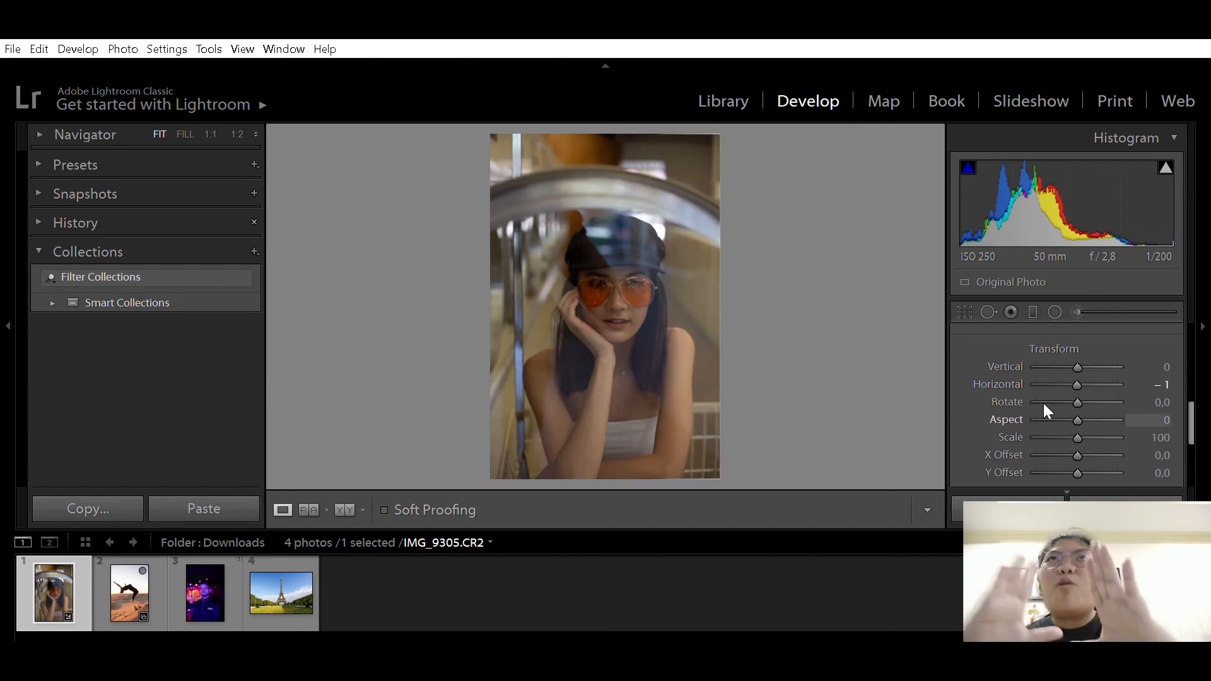
pyautogui.moveTo(1073, 385); pyautogui.dragTo(1033, 384)
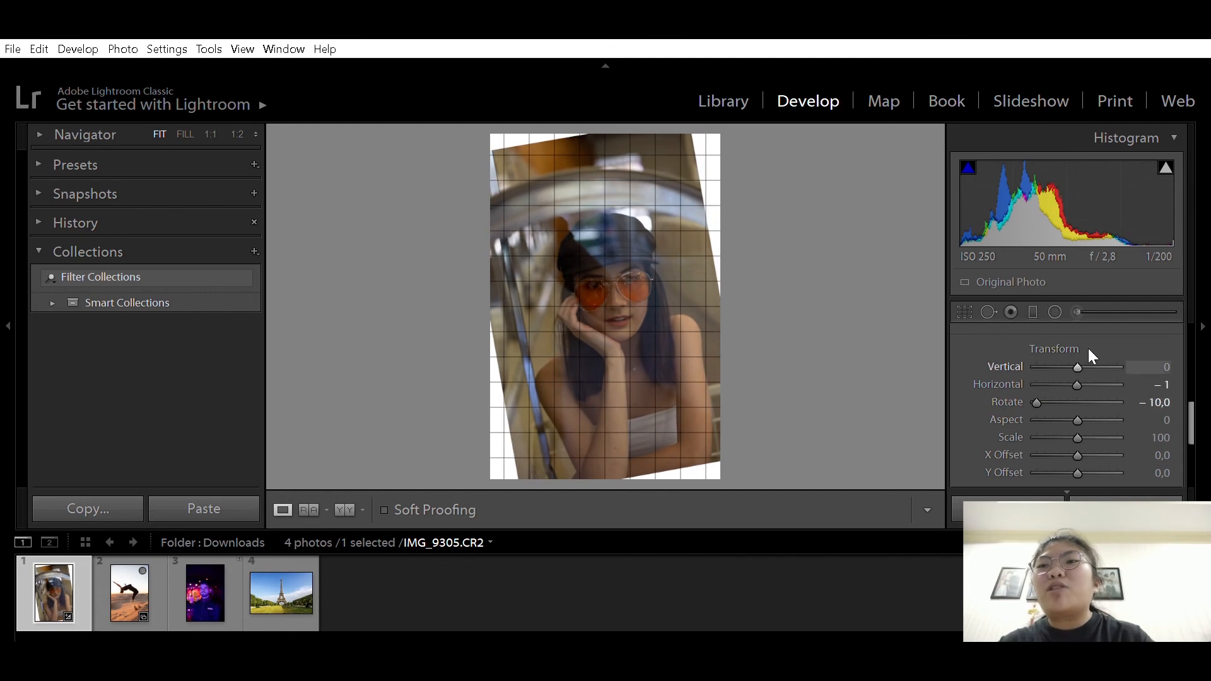
pyautogui.moveTo(1077, 420)
pyautogui.mouseDown()
pyautogui.moveTo(1080, 409)
pyautogui.moveTo(1122, 416)
pyautogui.moveTo(1077, 407)
pyautogui.mouseUp()
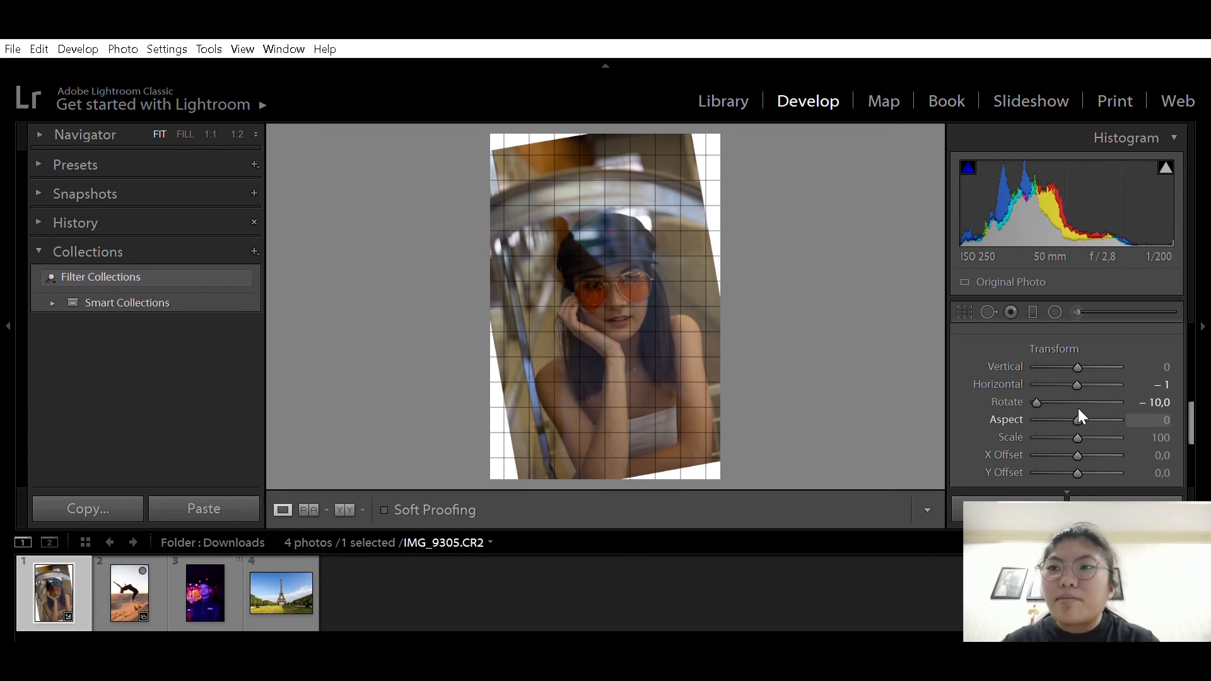
# Step: Try the Transform X offset at +100.0 and return it to 0, setting the Y offset to +2.3 and scale to 138
pyautogui.scroll(-3, 1090, 419)
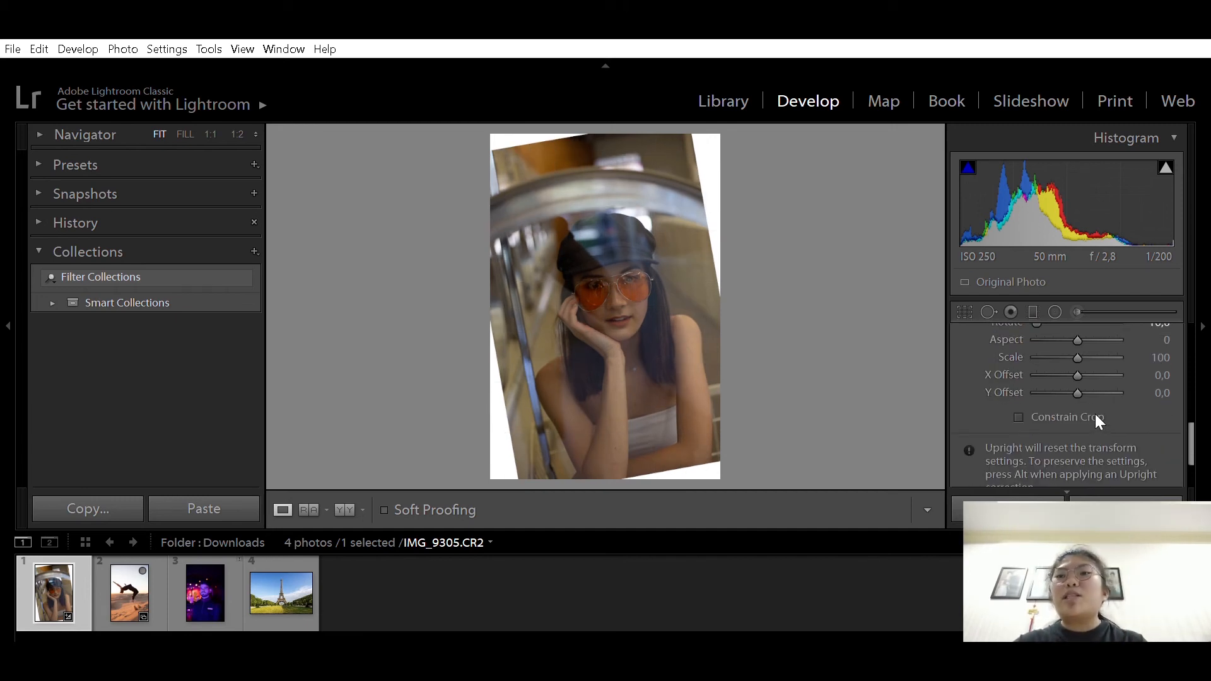
pyautogui.moveTo(1087, 382); pyautogui.dragTo(1136, 357)
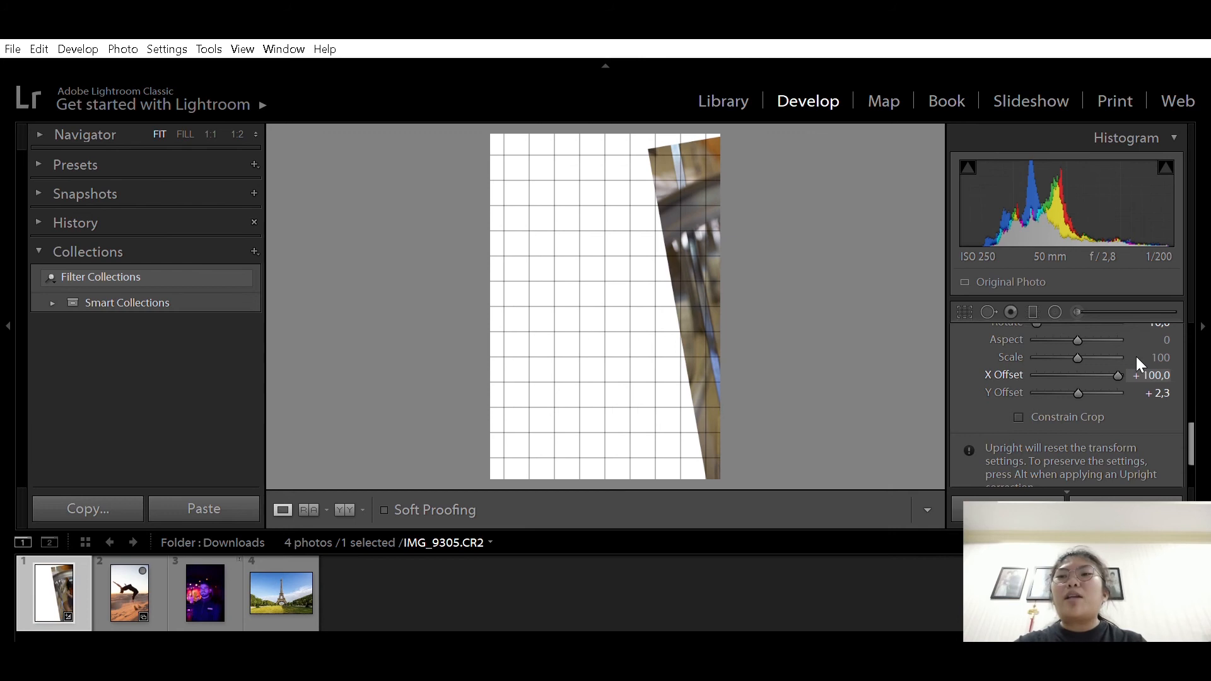
pyautogui.moveTo(1026, 373); pyautogui.dragTo(1072, 368)
pyautogui.doubleClick(1072, 372)
pyautogui.scroll(2, 1072, 375)
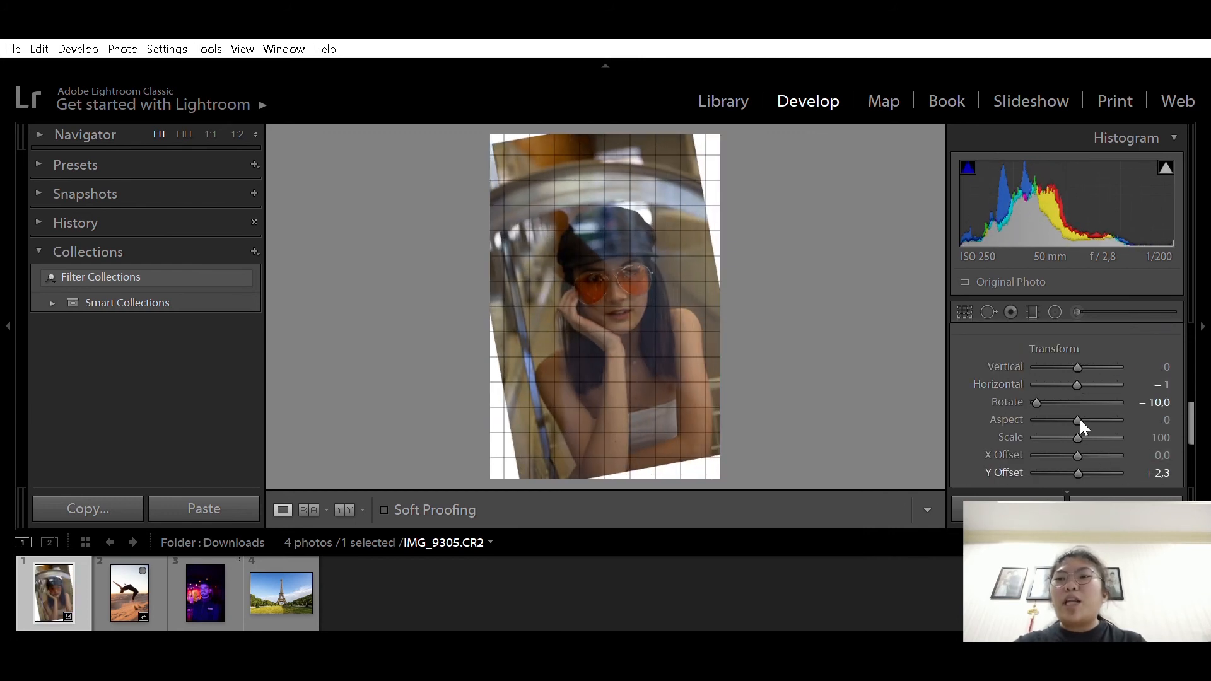
pyautogui.moveTo(1076, 421); pyautogui.dragTo(1108, 425)
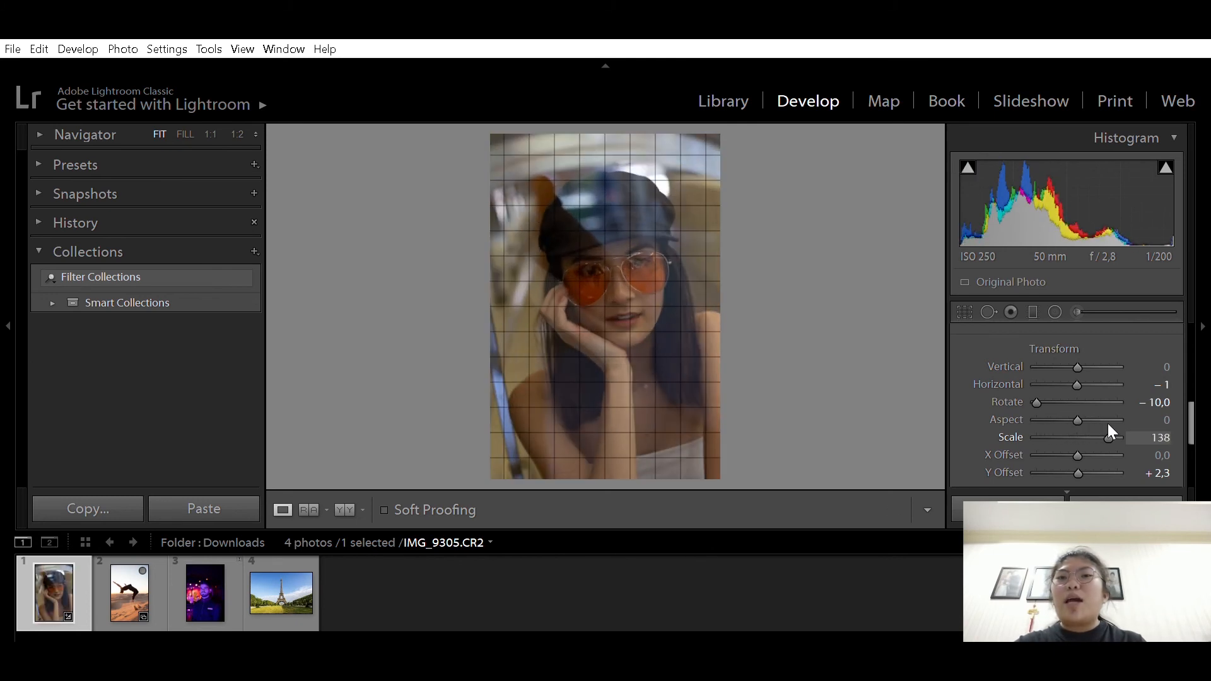
# Step: Expand the Effects settings and set the portrait's post-crop vignetting amount to −5
pyautogui.scroll(-3, 1022, 434)
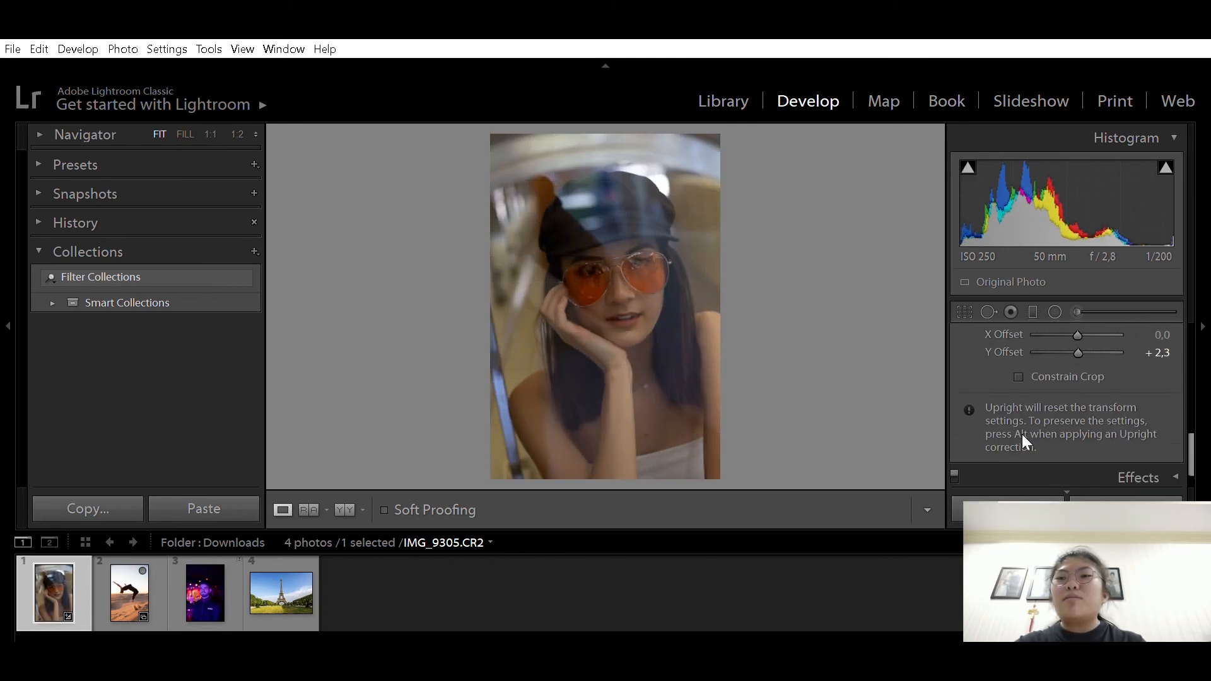
pyautogui.click(1024, 440)
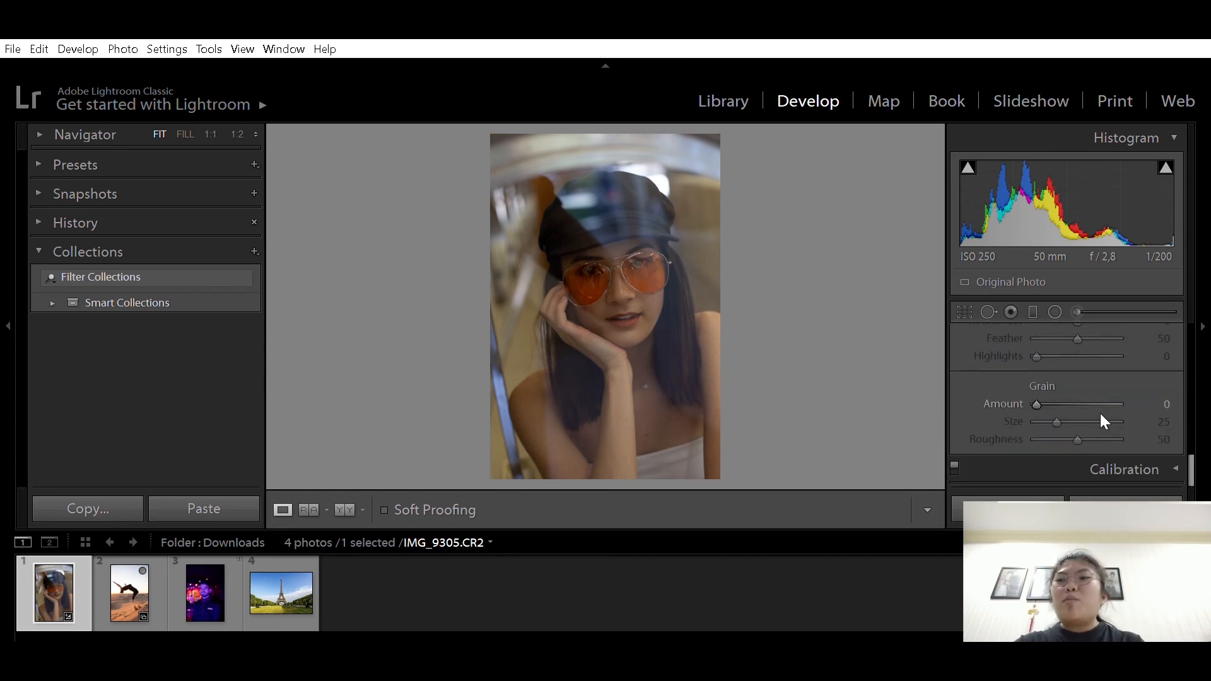
pyautogui.scroll(1, 1102, 406)
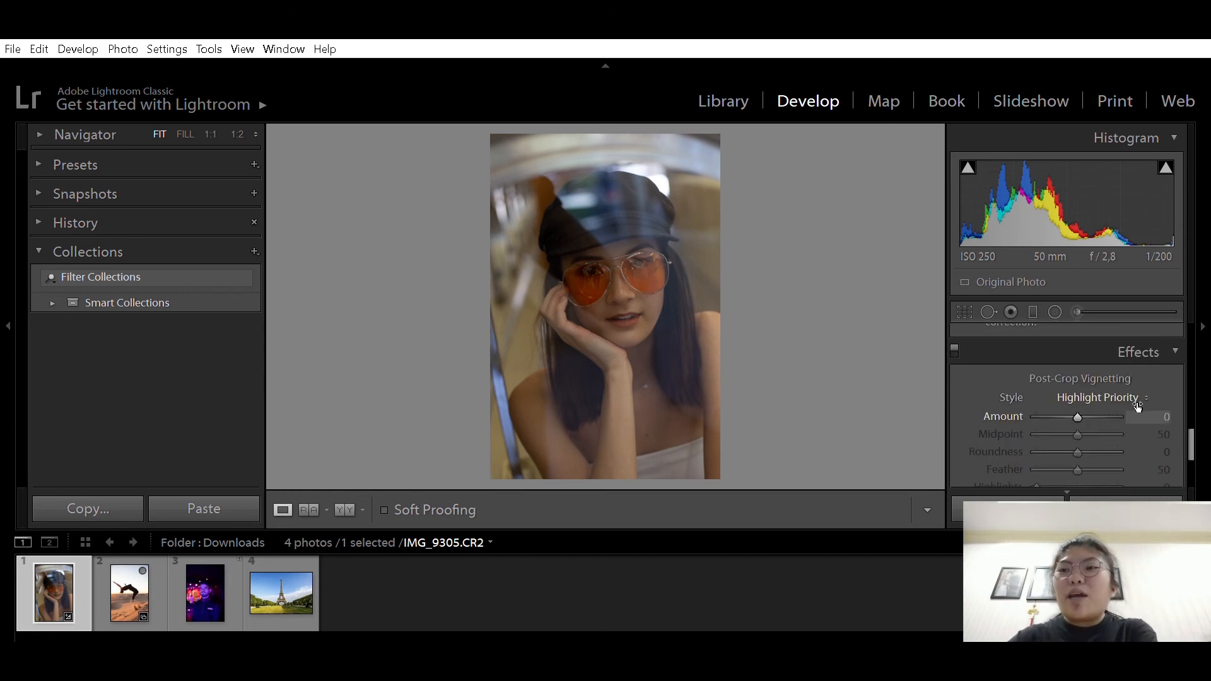
pyautogui.moveTo(1075, 414)
pyautogui.mouseDown()
pyautogui.moveTo(1106, 398)
pyautogui.moveTo(1053, 401)
pyautogui.moveTo(1087, 396)
pyautogui.moveTo(1057, 400)
pyautogui.moveTo(1085, 400)
pyautogui.moveTo(1069, 400)
pyautogui.mouseUp()
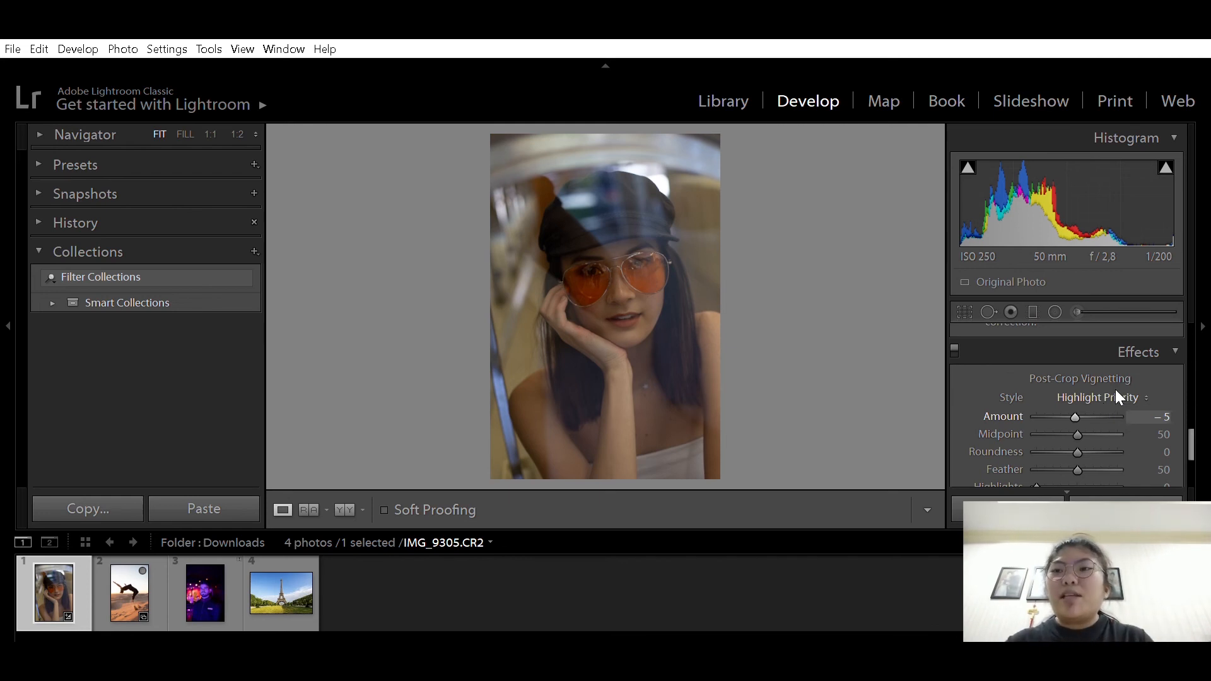
# Step: Set the portrait's post-crop vignetting amount to −41, midpoint to 53, roundness to −15 and feather to 65
pyautogui.moveTo(1074, 417); pyautogui.dragTo(1060, 396)
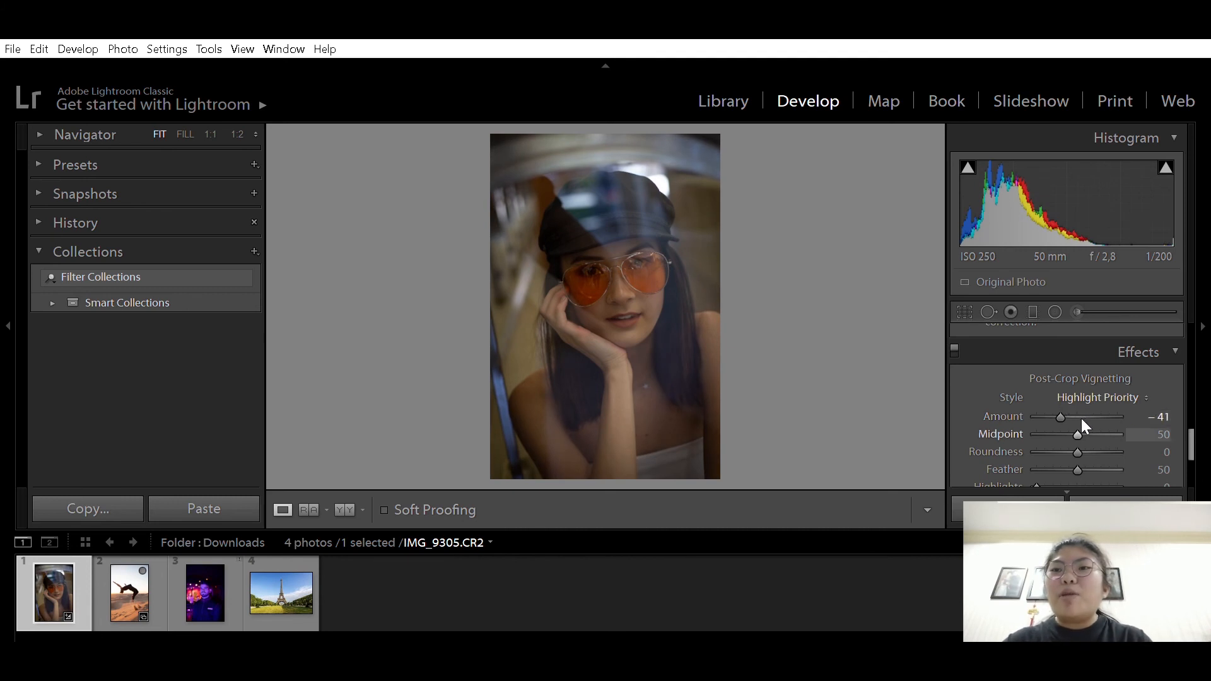
pyautogui.moveTo(1080, 419)
pyautogui.mouseDown()
pyautogui.moveTo(1099, 423)
pyautogui.moveTo(1065, 427)
pyautogui.moveTo(1084, 449)
pyautogui.moveTo(1125, 432)
pyautogui.moveTo(1033, 419)
pyautogui.moveTo(1079, 422)
pyautogui.moveTo(1073, 440)
pyautogui.moveTo(1049, 432)
pyautogui.moveTo(1077, 441)
pyautogui.mouseUp()
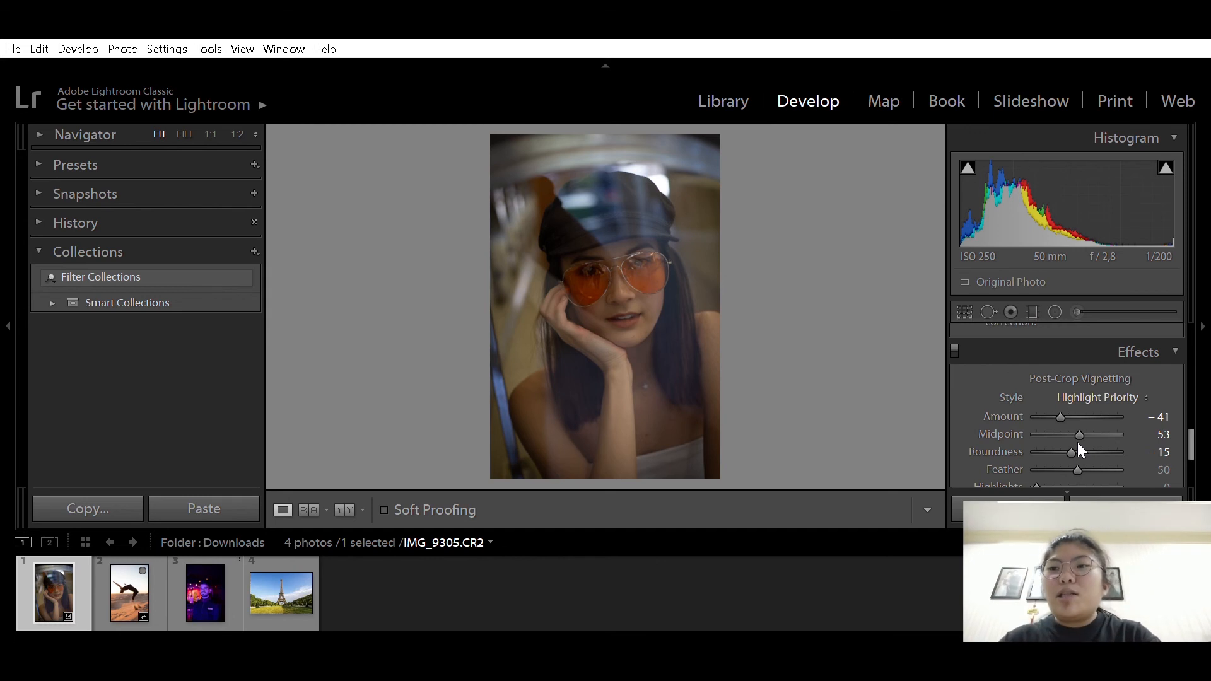
pyautogui.scroll(-2, 1077, 443)
pyautogui.moveTo(1065, 416); pyautogui.dragTo(1031, 437)
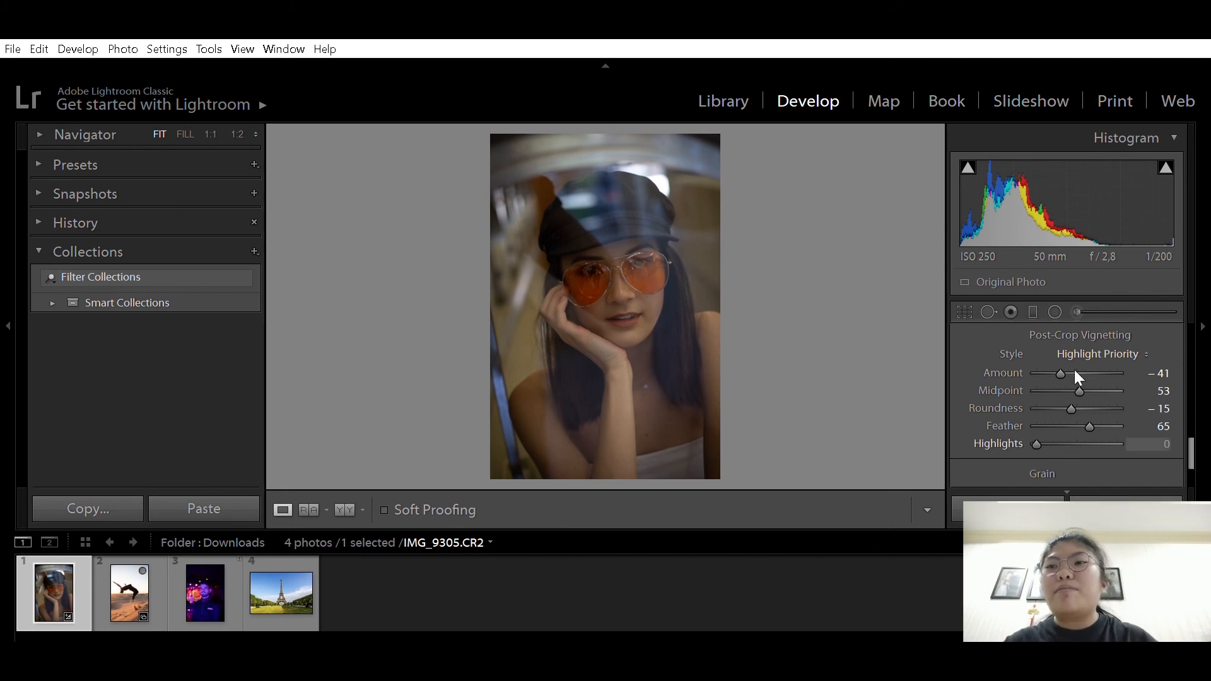
pyautogui.scroll(-3, 1073, 372)
pyautogui.moveTo(1035, 404); pyautogui.dragTo(1065, 401)
pyautogui.doubleClick(1062, 398)
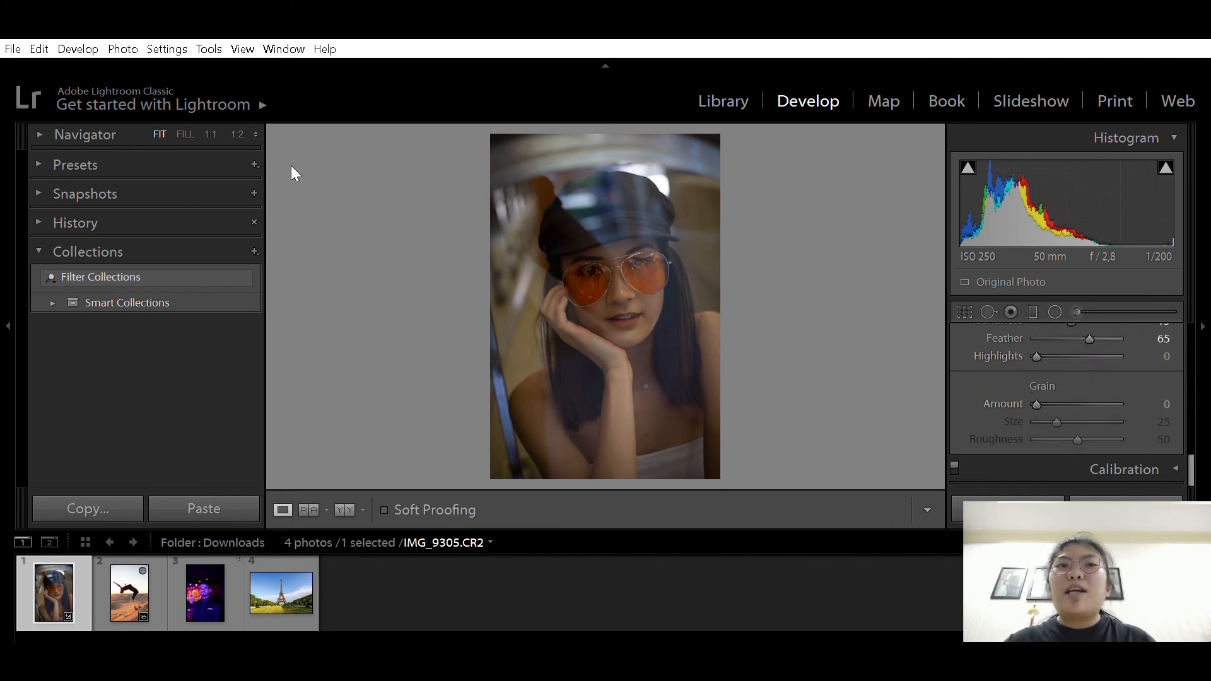
# Step: Zoom the portrait to Fill around the face, and set the grain amount to 43
pyautogui.click(185, 134)
pyautogui.moveTo(416, 179); pyautogui.dragTo(584, 258)
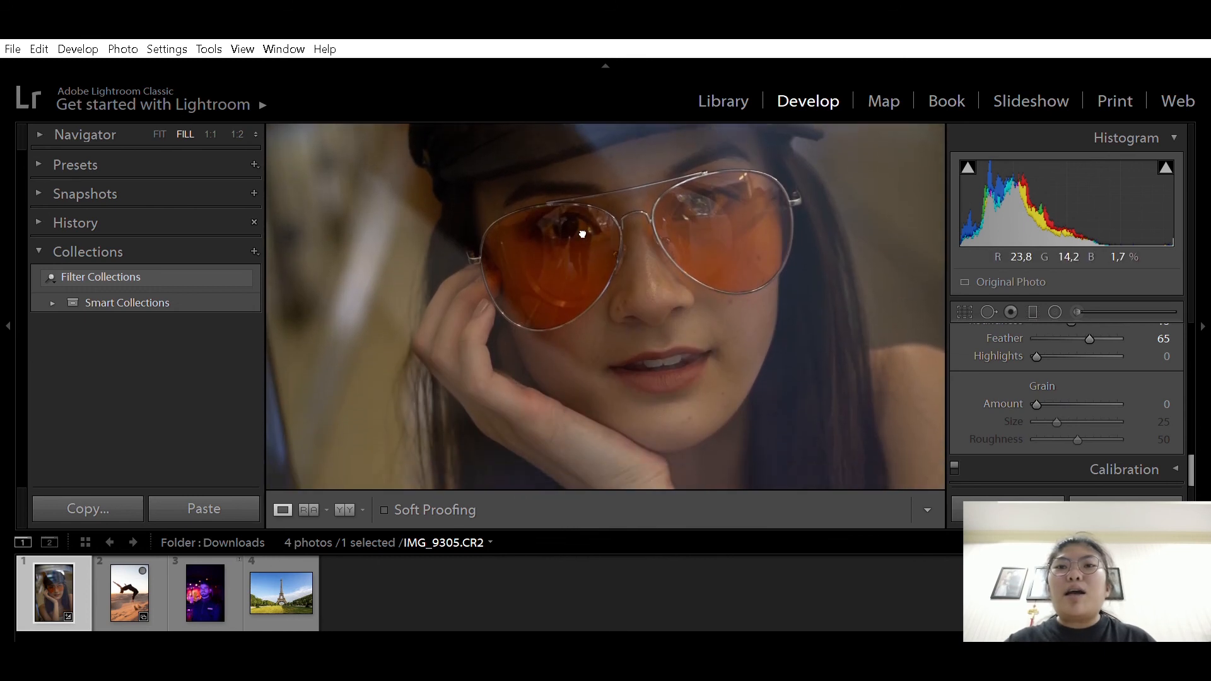
pyautogui.scroll(1, 1012, 410)
pyautogui.scroll(-1, 1021, 396)
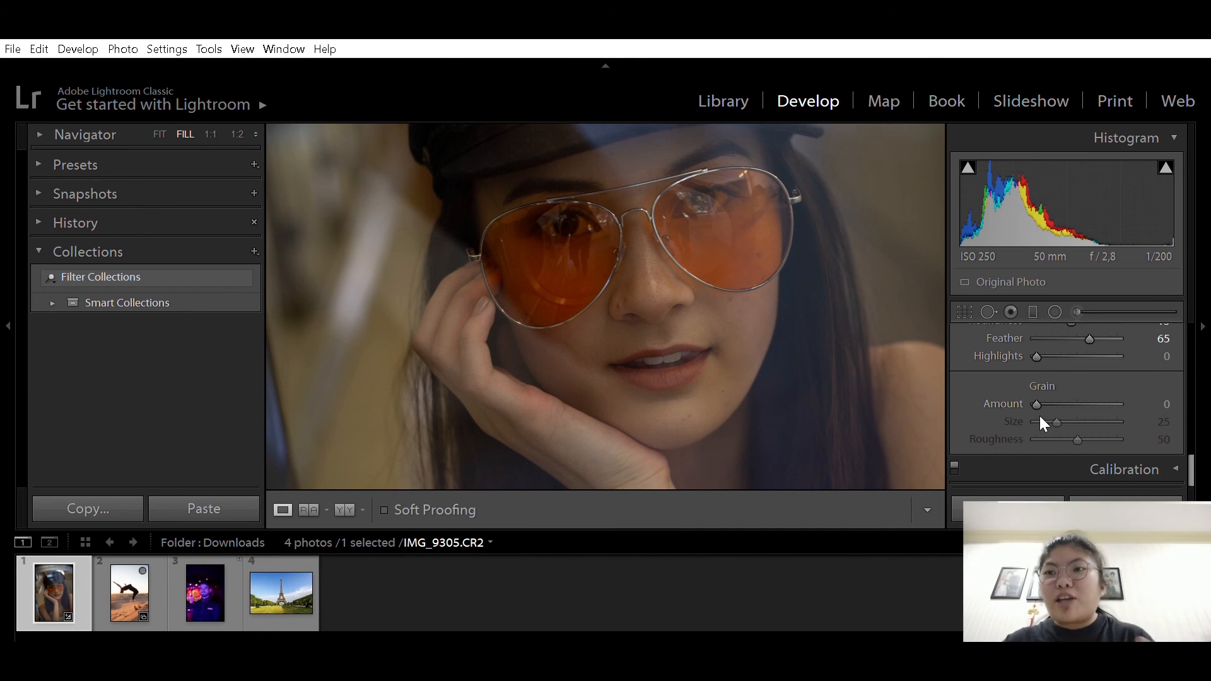
pyautogui.moveTo(1034, 389); pyautogui.dragTo(1073, 402)
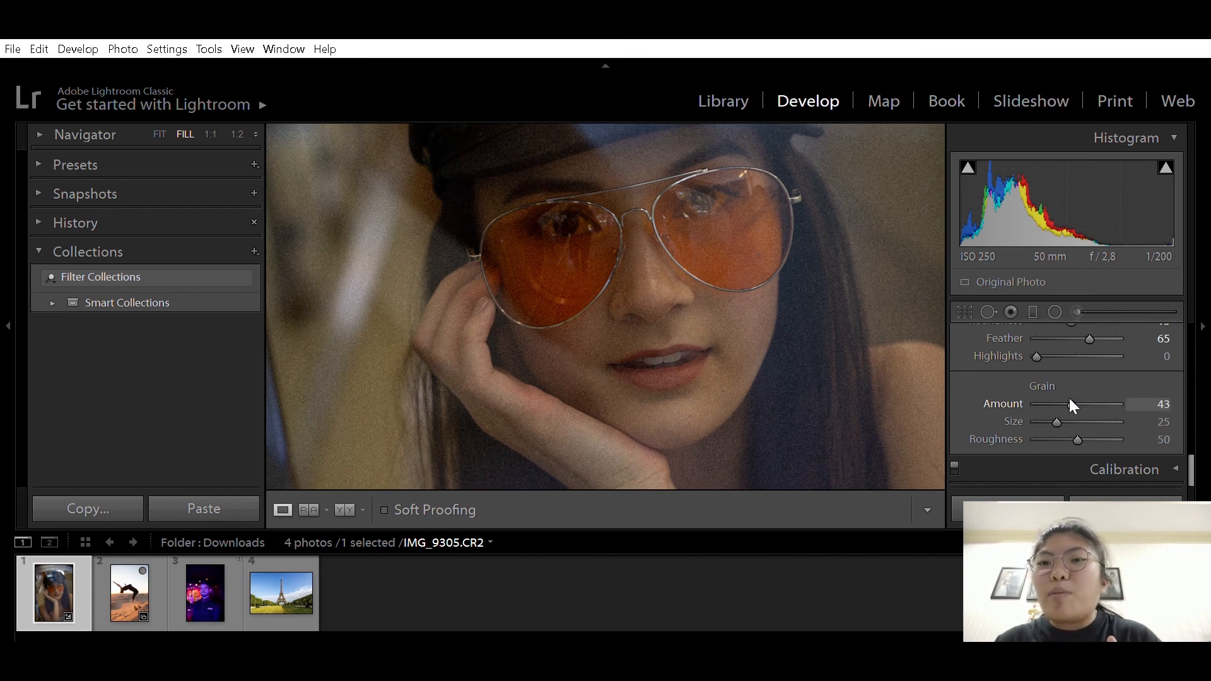
# Step: Try the grain amount at 95 and 0 while inspecting the portrait, and set it to 49 with roughness 56
pyautogui.moveTo(698, 340); pyautogui.dragTo(669, 429)
pyautogui.moveTo(712, 227); pyautogui.dragTo(746, 103)
pyautogui.moveTo(828, 190); pyautogui.dragTo(808, 484)
pyautogui.moveTo(805, 254); pyautogui.dragTo(799, 389)
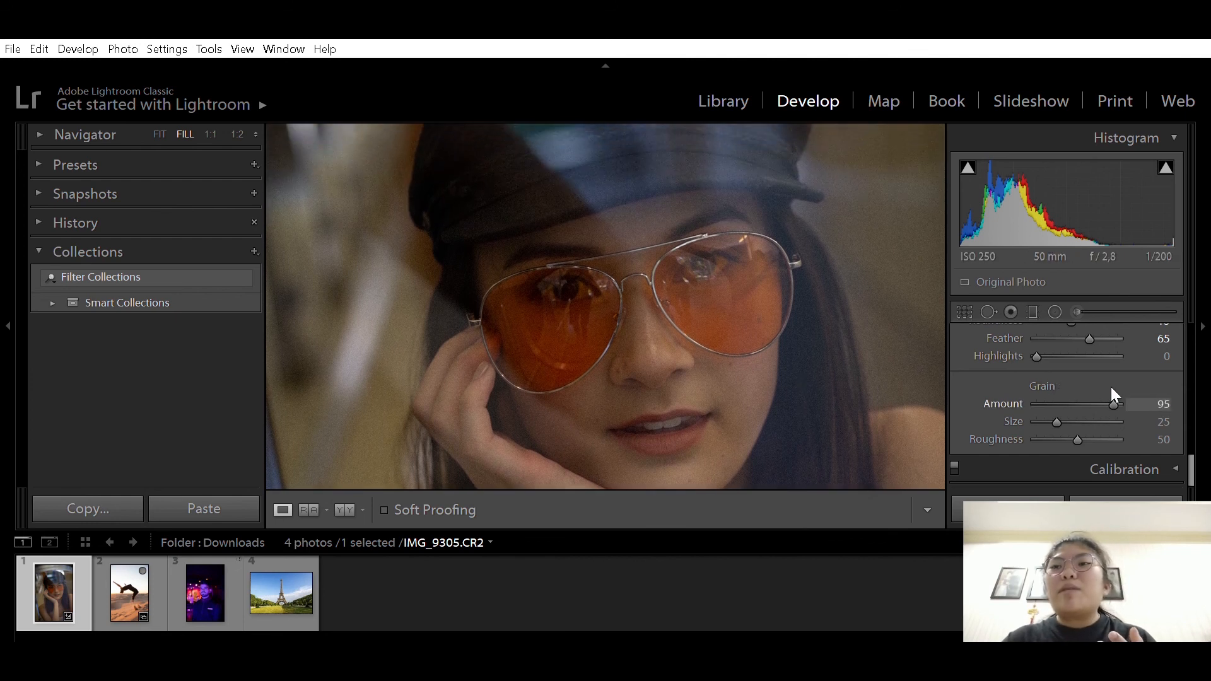
pyautogui.moveTo(1114, 403); pyautogui.dragTo(1016, 404)
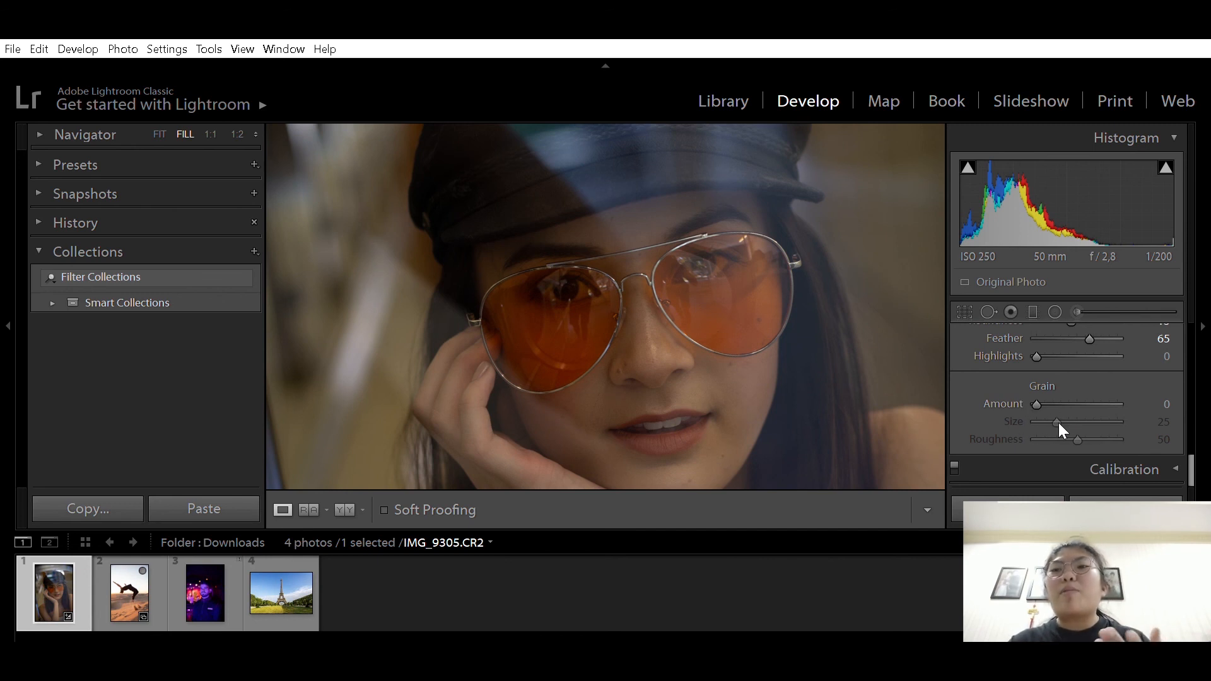
pyautogui.moveTo(1037, 404); pyautogui.dragTo(1076, 395)
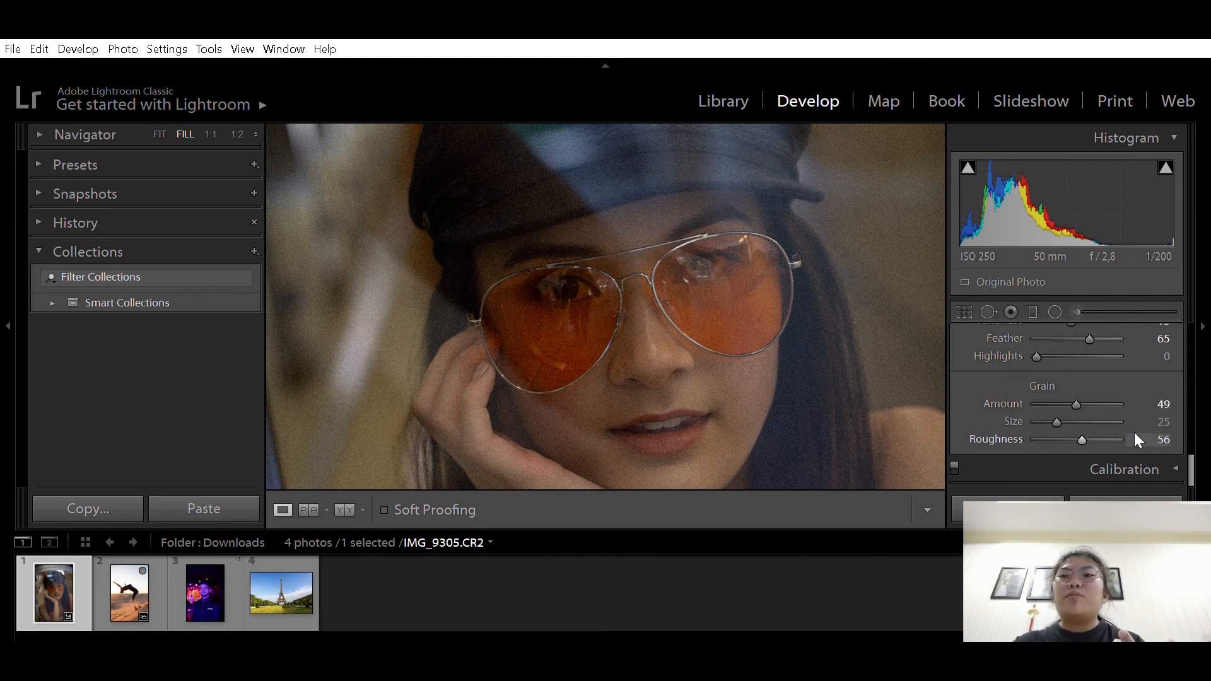
# Step: Expand the Calibration settings and review the process version, shadows tint and the red, green and blue primary controls
pyautogui.click(1160, 467)
pyautogui.scroll(5, 1144, 419)
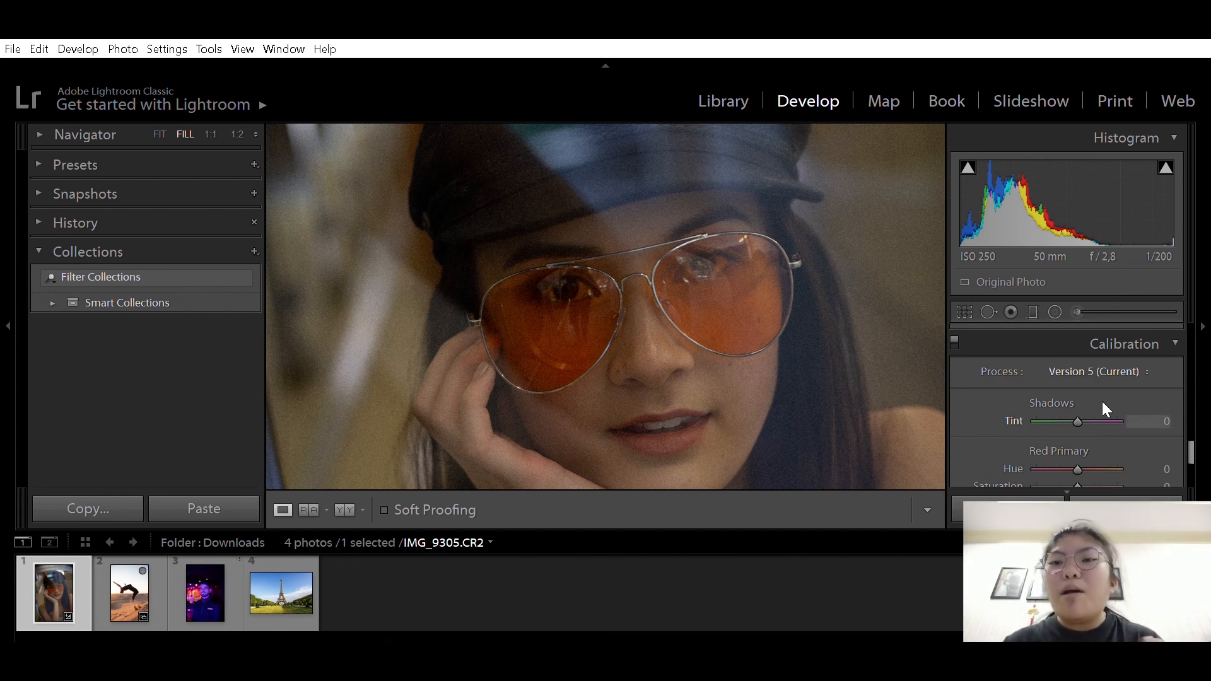
pyautogui.scroll(-1, 1092, 404)
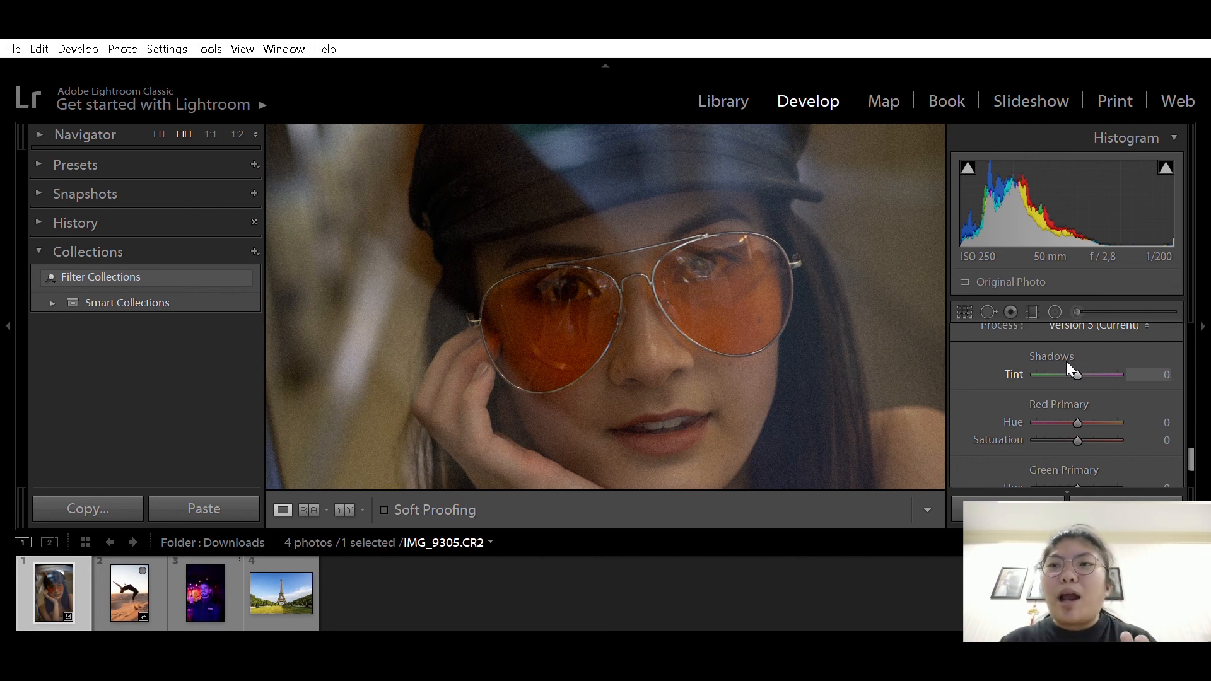
pyautogui.scroll(-2, 1066, 364)
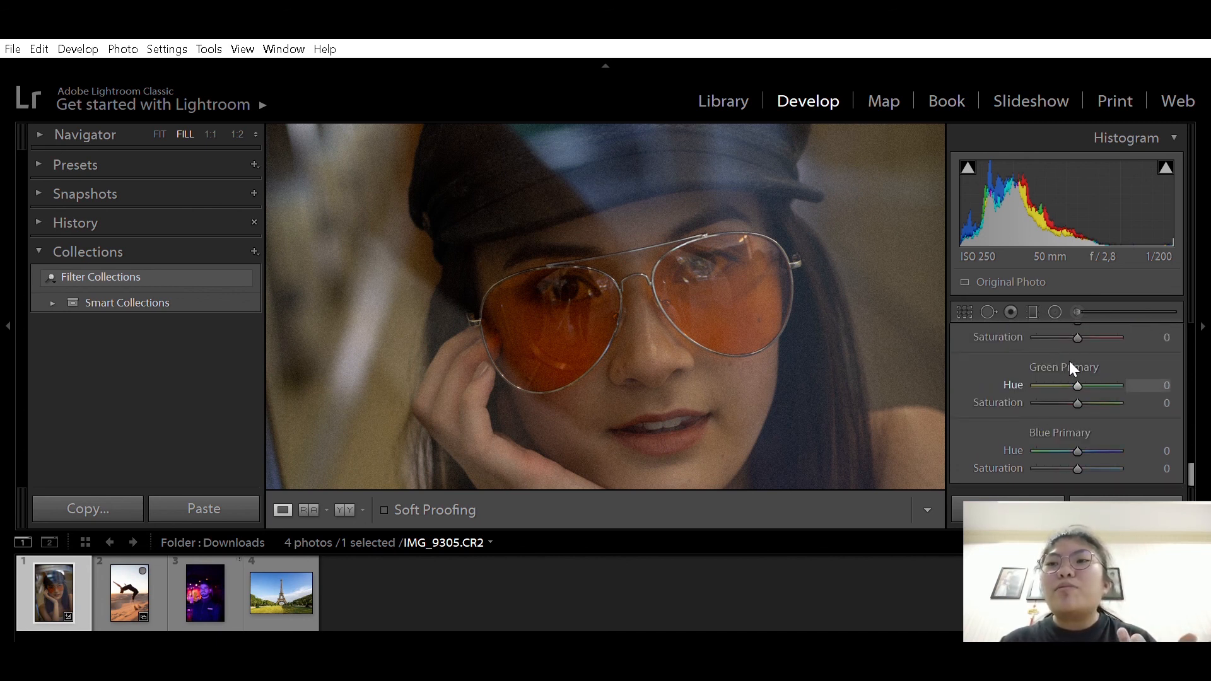
# Step: Collapse the Effects and Calibration settings and return to the list of Develop adjustment groups
pyautogui.scroll(5, 1071, 369)
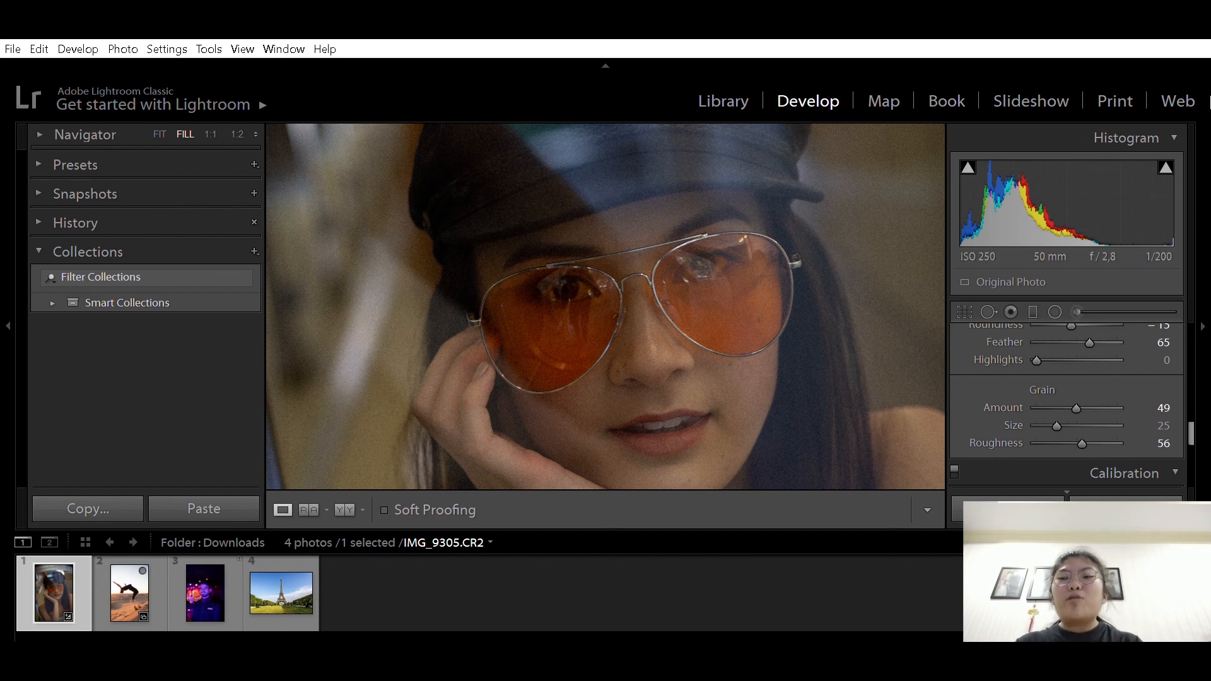
pyautogui.scroll(5, 1097, 427)
pyautogui.scroll(5, 1116, 391)
pyautogui.scroll(-1, 1128, 381)
pyautogui.scroll(-3, 1152, 431)
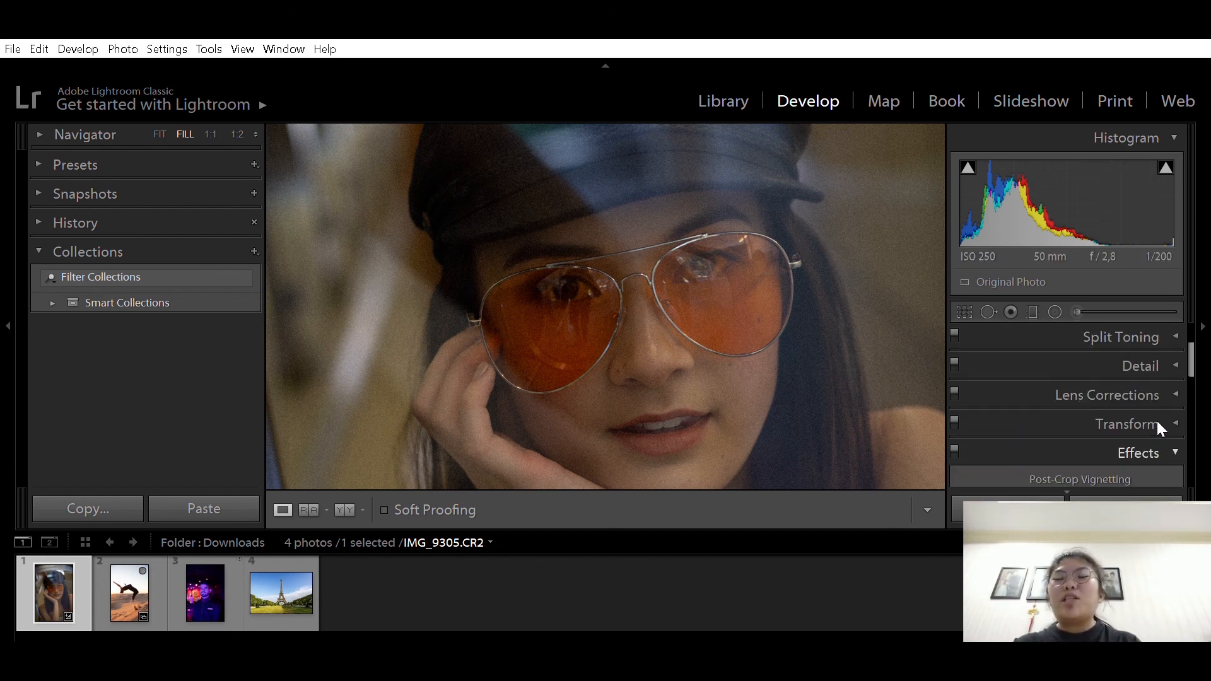
pyautogui.click(1163, 368)
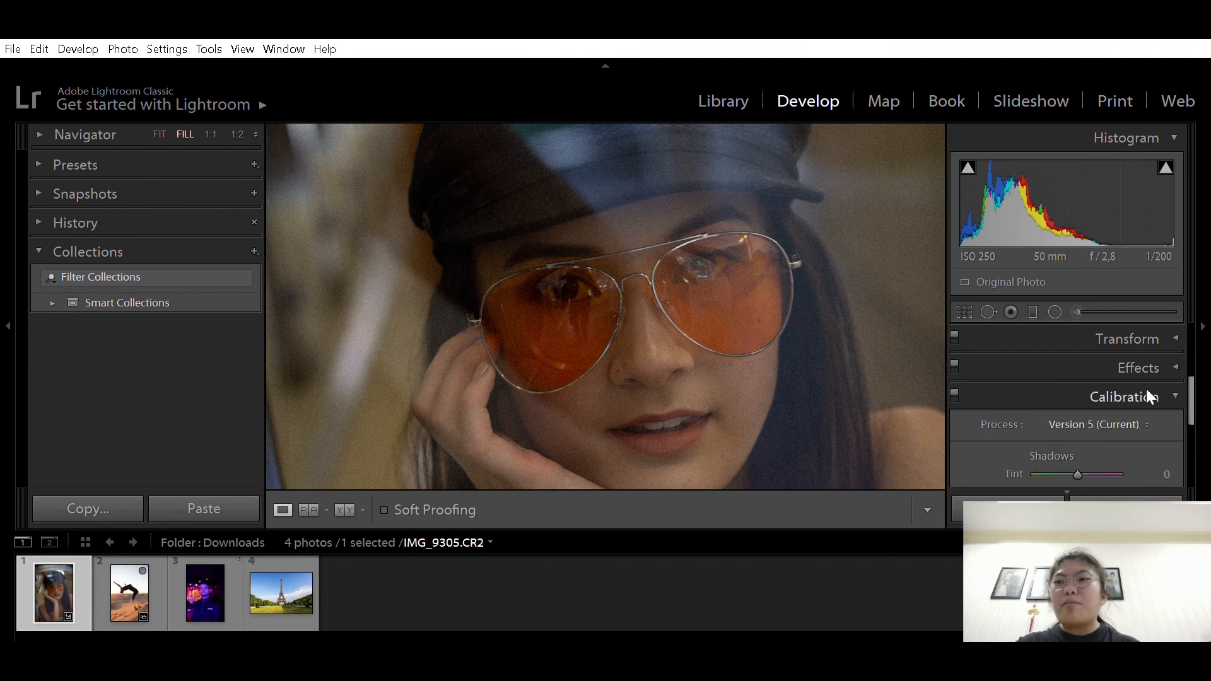
pyautogui.click(1140, 383)
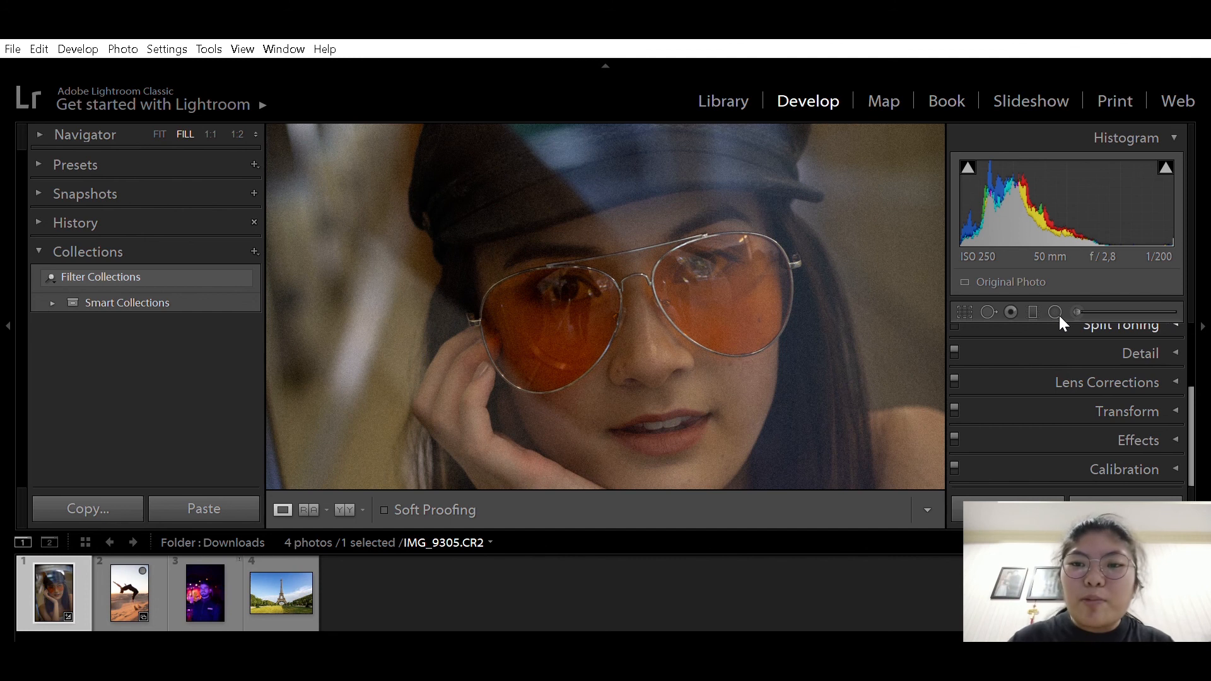
pyautogui.scroll(2, 1115, 365)
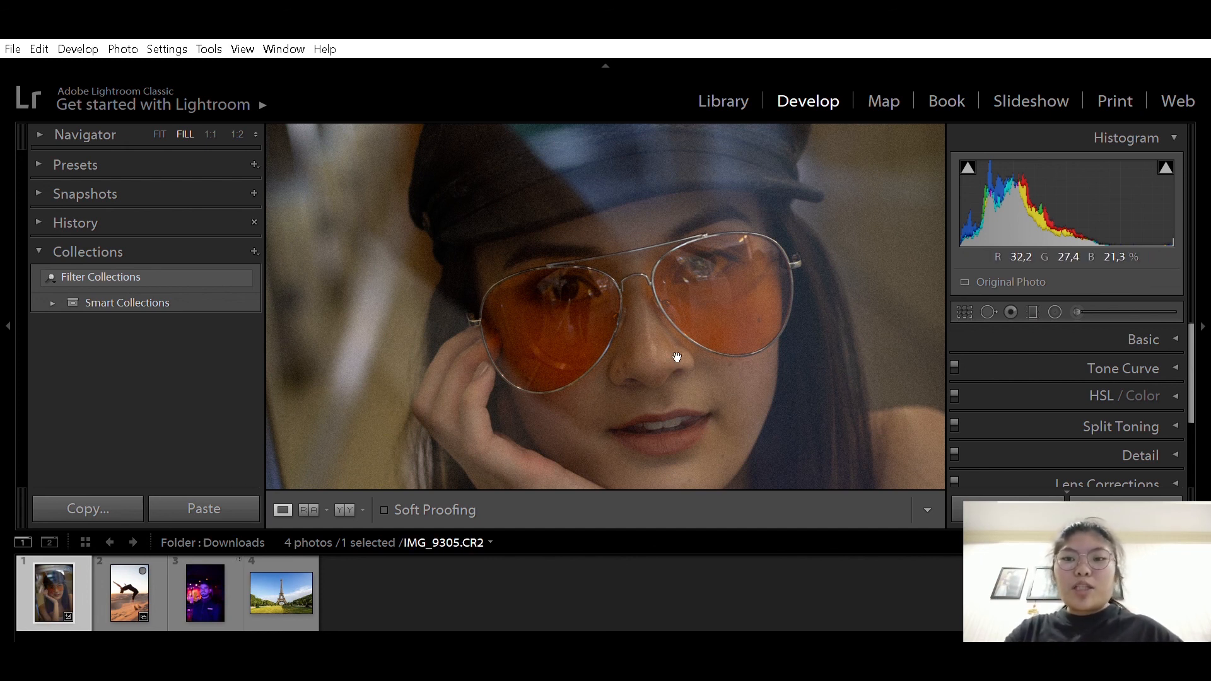
# Step: Open the desert jump photo IMG_4917.CR2 and warm its look with the Basic Temp, Tint and tone adjustments
pyautogui.click(139, 539)
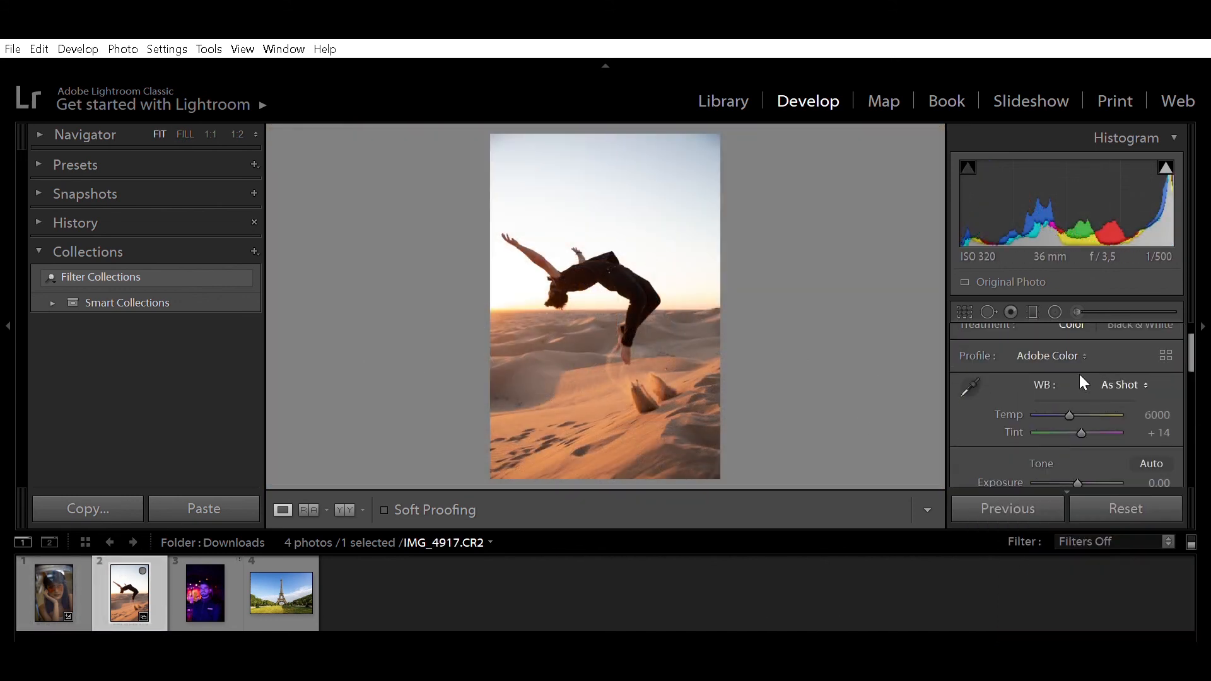
pyautogui.moveTo(1070, 415); pyautogui.dragTo(1087, 410)
pyautogui.moveTo(1077, 433)
pyautogui.mouseDown()
pyautogui.moveTo(1058, 387)
pyautogui.moveTo(1081, 389)
pyautogui.moveTo(1074, 399)
pyautogui.moveTo(1094, 416)
pyautogui.moveTo(1087, 395)
pyautogui.moveTo(1076, 394)
pyautogui.moveTo(1097, 421)
pyautogui.mouseUp()
pyautogui.scroll(-2, 1078, 418)
pyautogui.scroll(-1, 1091, 410)
pyautogui.scroll(-2, 1076, 395)
pyautogui.scroll(-2, 1081, 418)
pyautogui.moveTo(1078, 362)
pyautogui.mouseDown()
pyautogui.moveTo(1108, 351)
pyautogui.moveTo(1083, 346)
pyautogui.mouseUp()
# Step: Look through the desert photo's Tone Curve settings and adjust one of its HSL / Color sliders
pyautogui.scroll(3, 1103, 356)
pyautogui.click(1121, 333)
pyautogui.click(1137, 351)
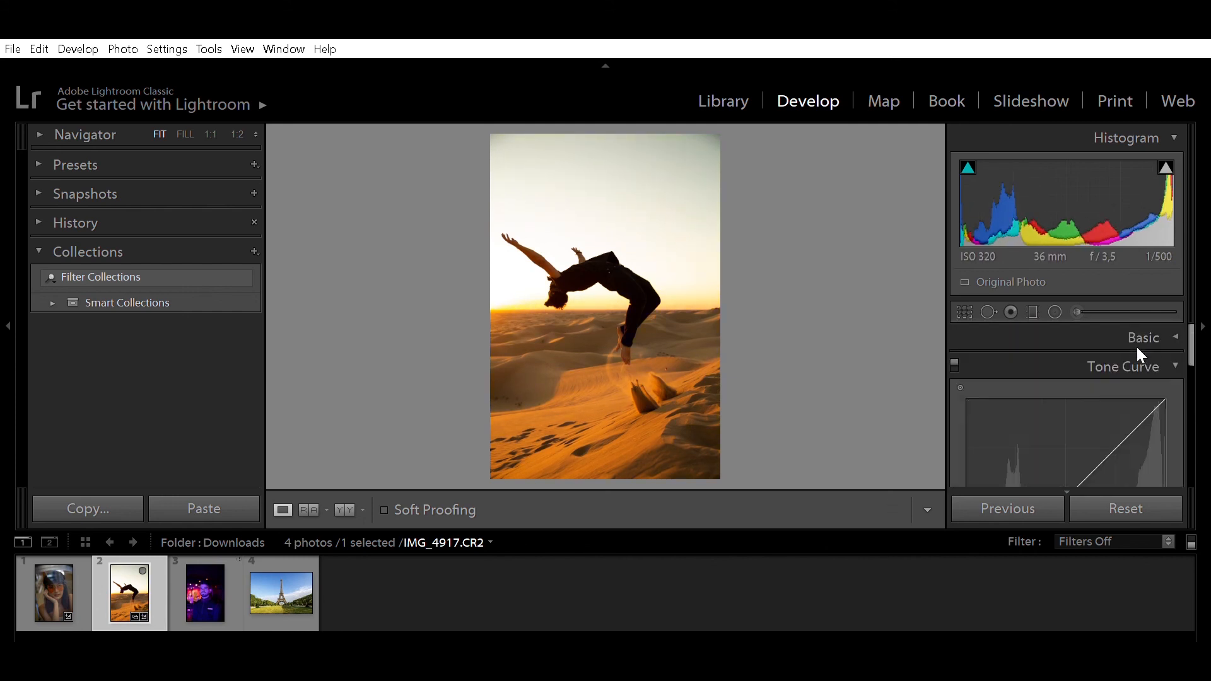
pyautogui.click(1126, 335)
pyautogui.click(1109, 393)
pyautogui.click(1102, 335)
pyautogui.click(1115, 346)
pyautogui.moveTo(1080, 414); pyautogui.dragTo(1096, 396)
# Step: Set the desert photo's split toning to highlights hue 229, saturation 81, and shadows hue 207, saturation 26
pyautogui.click(1135, 333)
pyautogui.click(1122, 365)
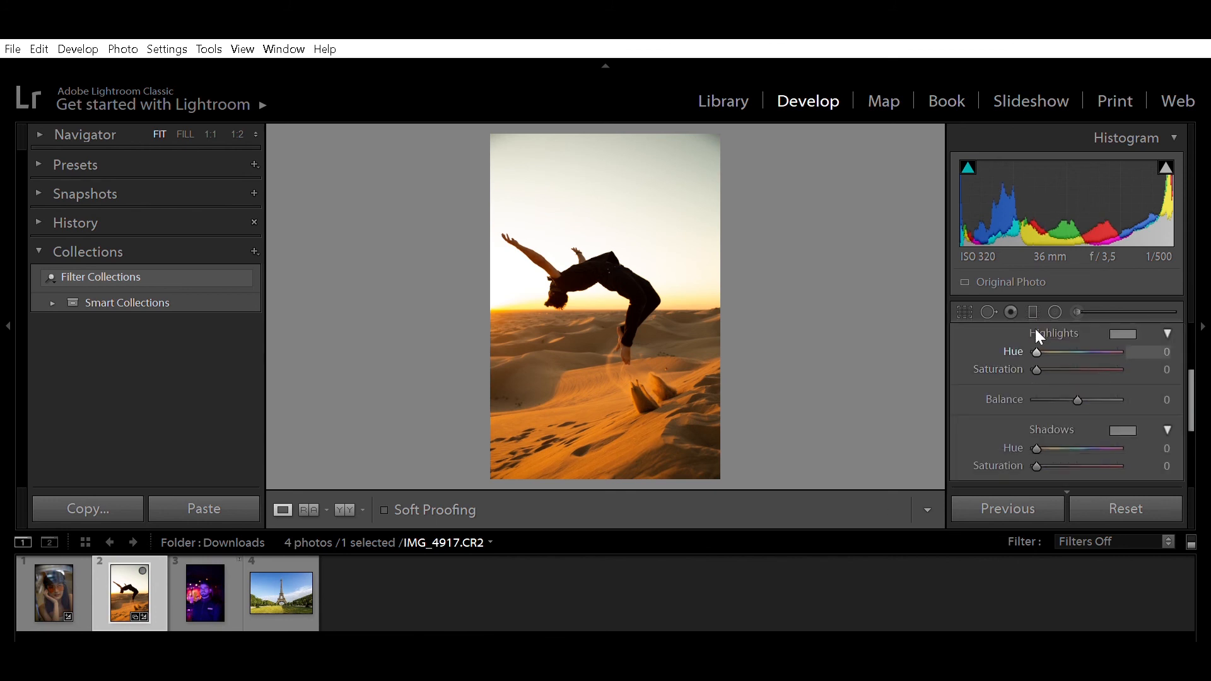
pyautogui.moveTo(1087, 351); pyautogui.dragTo(1101, 370)
pyautogui.moveTo(1089, 351)
pyautogui.mouseDown()
pyautogui.moveTo(1073, 352)
pyautogui.moveTo(1089, 352)
pyautogui.mouseUp()
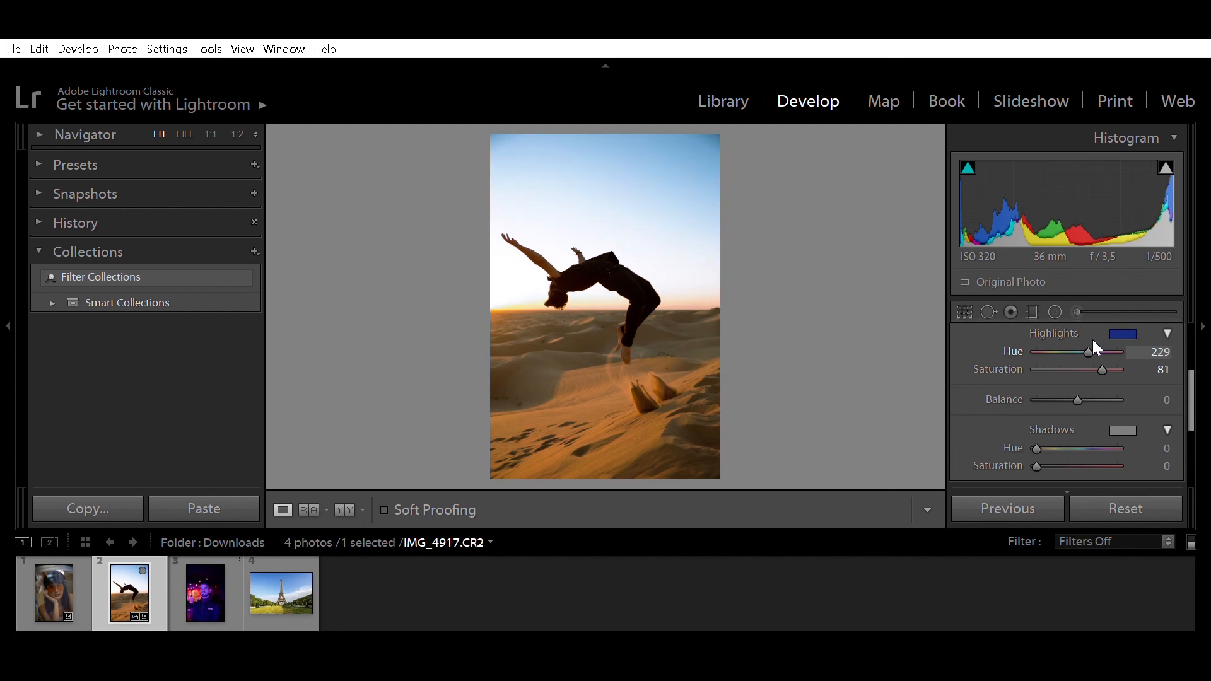
pyautogui.scroll(-1, 1088, 353)
pyautogui.click(1068, 415)
pyautogui.write('207')
pyautogui.press('Return')
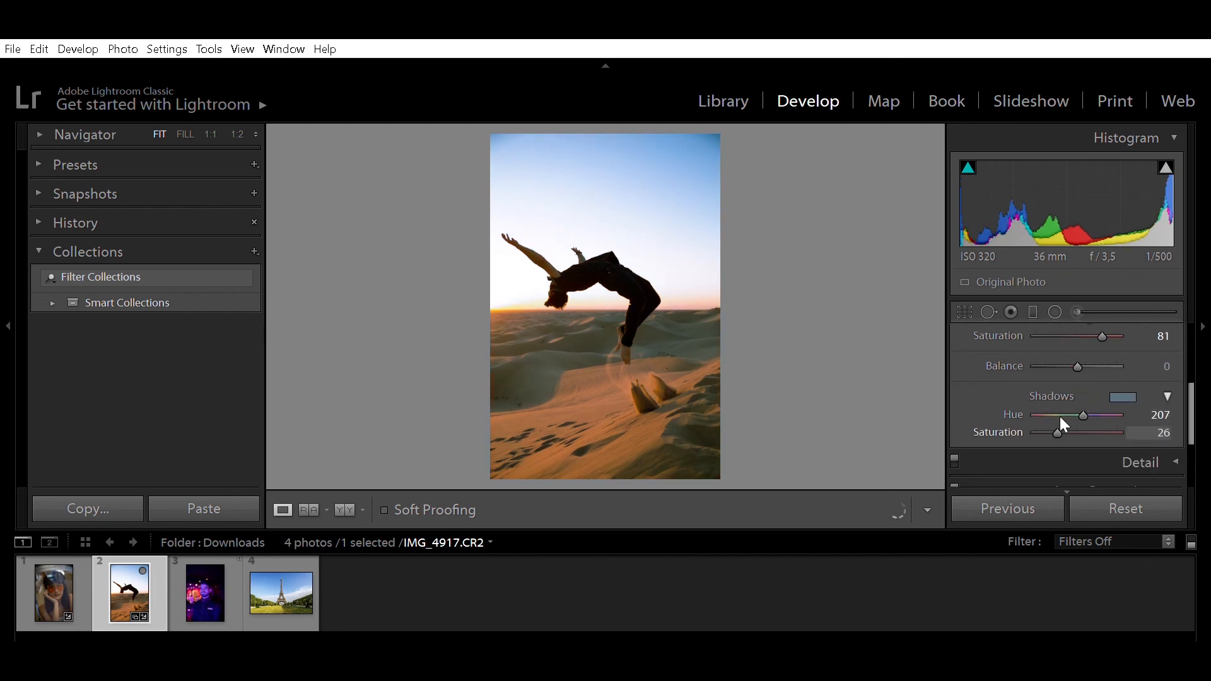
# Step: Try the previous settings on the desert photo and clear all of its color adjustments
pyautogui.click(1079, 508)
pyautogui.click(993, 502)
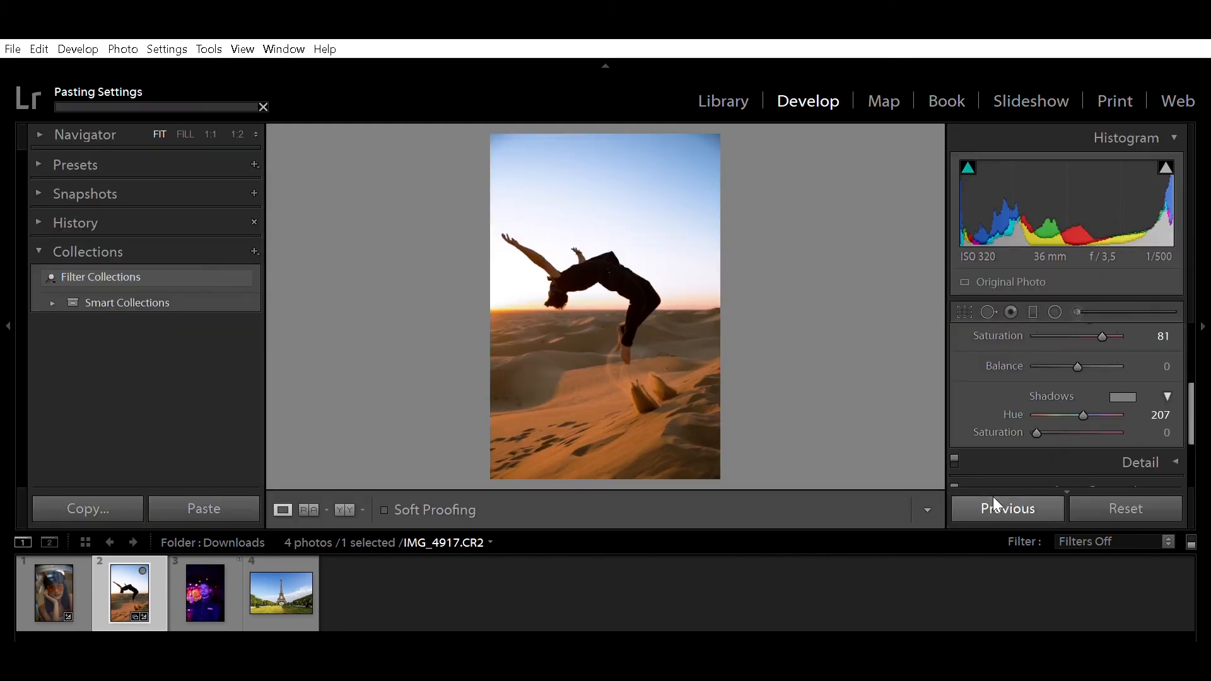
pyautogui.scroll(5, 1028, 352)
pyautogui.scroll(-1, 1014, 376)
pyautogui.scroll(1, 1001, 395)
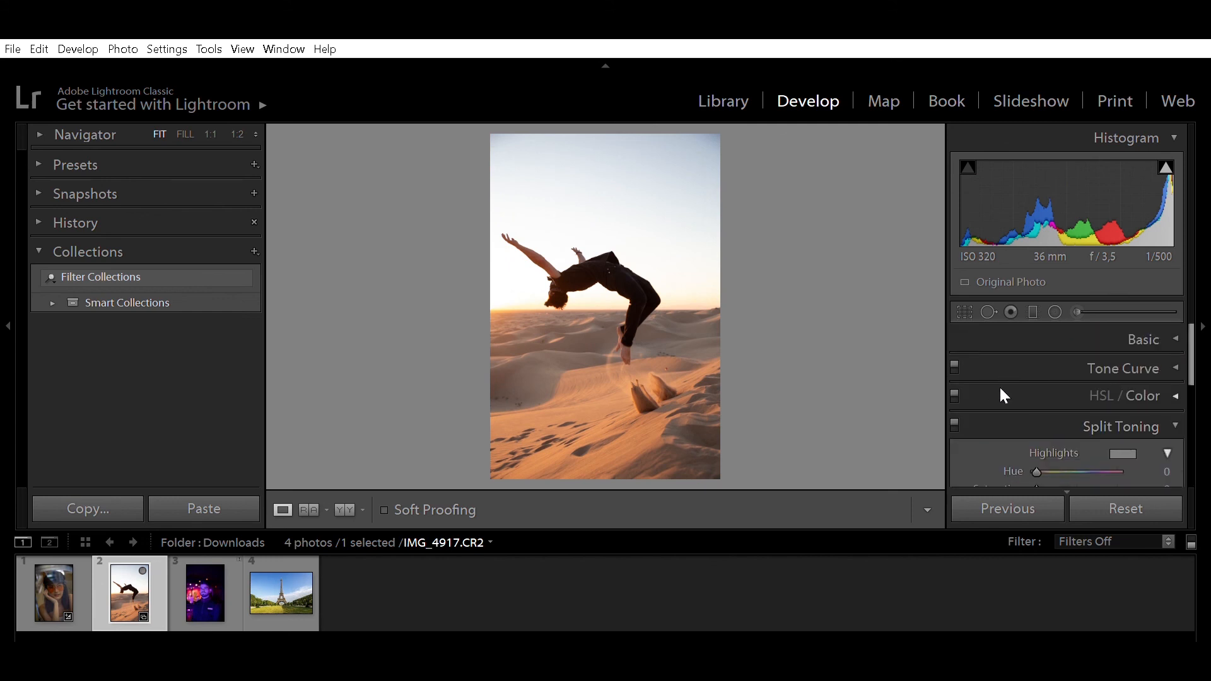
# Step: Rate the desert jump photo four stars
pyautogui.hotkey('ctrl', '1')
pyautogui.hotkey('ctrl', '1')
pyautogui.hotkey('ctrl', '2')
pyautogui.hotkey('ctrl', '2')
pyautogui.hotkey('ctrl', '1')
pyautogui.hotkey('ctrl', '1')
pyautogui.hotkey('ctrl', '4')
pyautogui.hotkey('ctrl', '4')
pyautogui.hotkey('ctrl', '4')
pyautogui.hotkey('ctrl', '2')
# Step: Set the desert photo's Temp to 8038, Tint to +1 and vibrance to −2, and raise its Basic tone values
pyautogui.click(1133, 338)
pyautogui.moveTo(1075, 455)
pyautogui.mouseDown()
pyautogui.moveTo(1051, 444)
pyautogui.moveTo(1094, 449)
pyautogui.moveTo(1078, 461)
pyautogui.mouseUp()
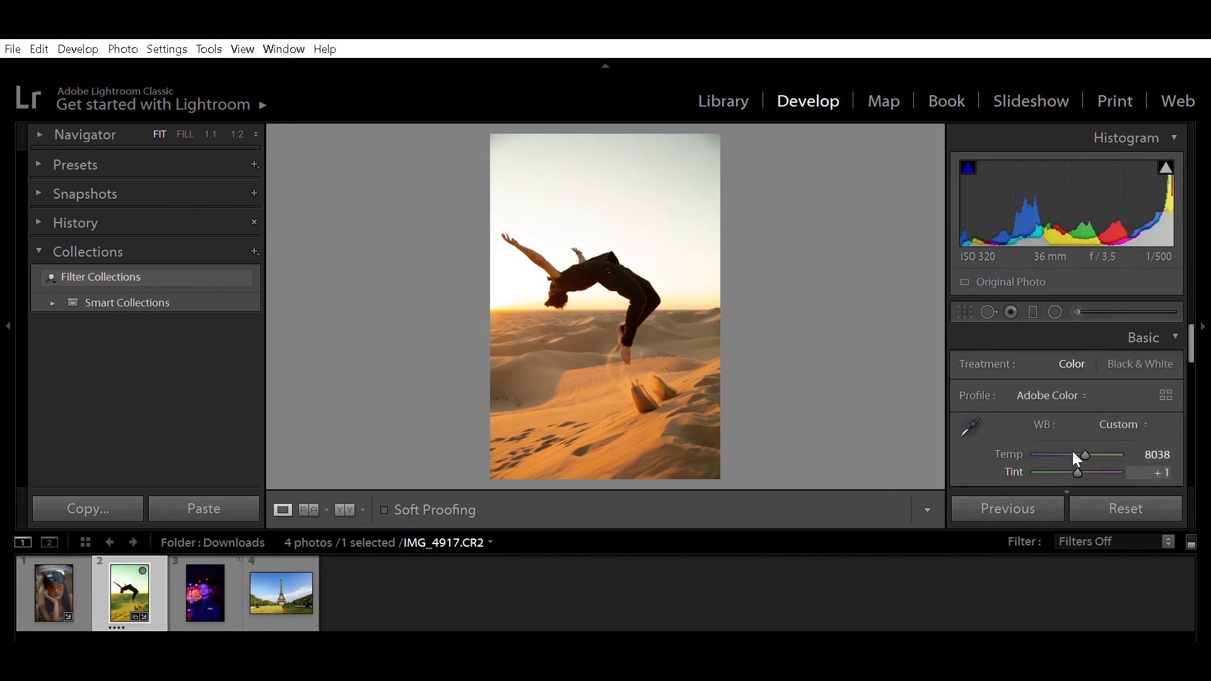
pyautogui.scroll(-5, 1072, 442)
pyautogui.moveTo(1077, 355)
pyautogui.mouseDown()
pyautogui.moveTo(1057, 352)
pyautogui.moveTo(1085, 346)
pyautogui.mouseUp()
pyautogui.moveTo(1077, 375)
pyautogui.mouseDown()
pyautogui.moveTo(1065, 377)
pyautogui.moveTo(1075, 358)
pyautogui.moveTo(1109, 365)
pyautogui.moveTo(1095, 361)
pyautogui.mouseUp()
pyautogui.scroll(-4, 1094, 372)
pyautogui.moveTo(1077, 402); pyautogui.dragTo(1080, 382)
pyautogui.scroll(-6, 1121, 426)
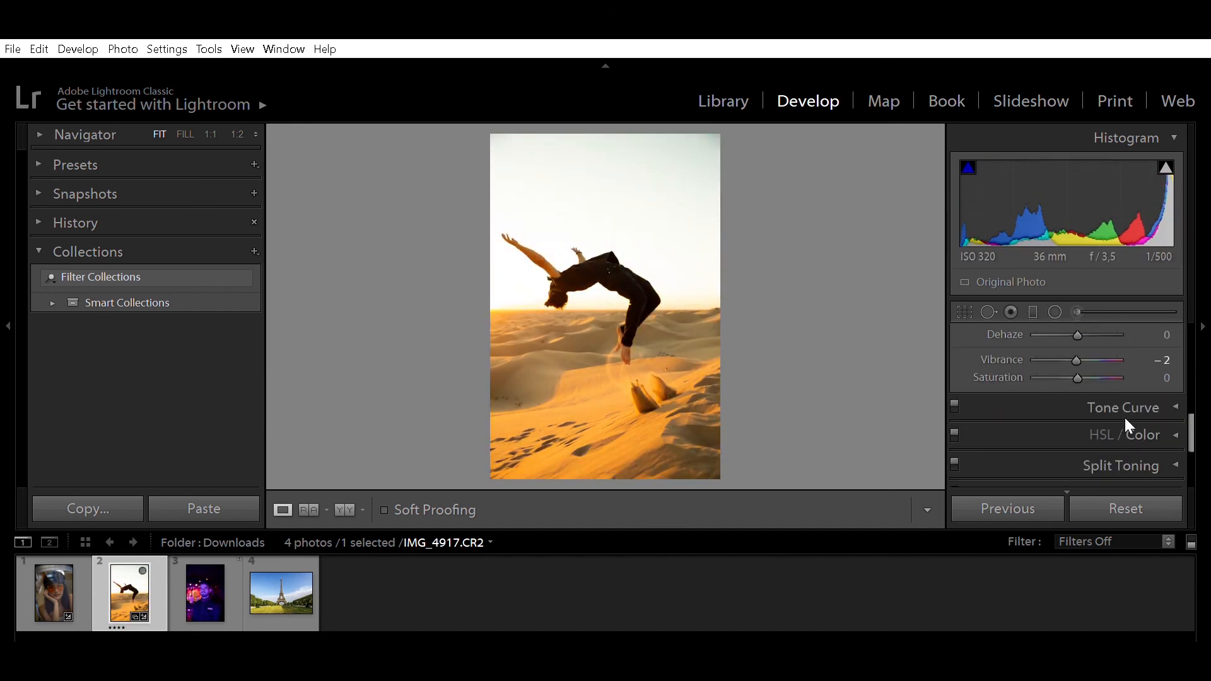
# Step: Set the desert photo's split toning highlights hue to 170 and collapse the Split Toning settings
pyautogui.click(1105, 354)
pyautogui.scroll(-2, 1078, 363)
pyautogui.scroll(4, 1071, 403)
pyautogui.click(1077, 428)
pyautogui.scroll(-2, 1084, 399)
pyautogui.click(1081, 378)
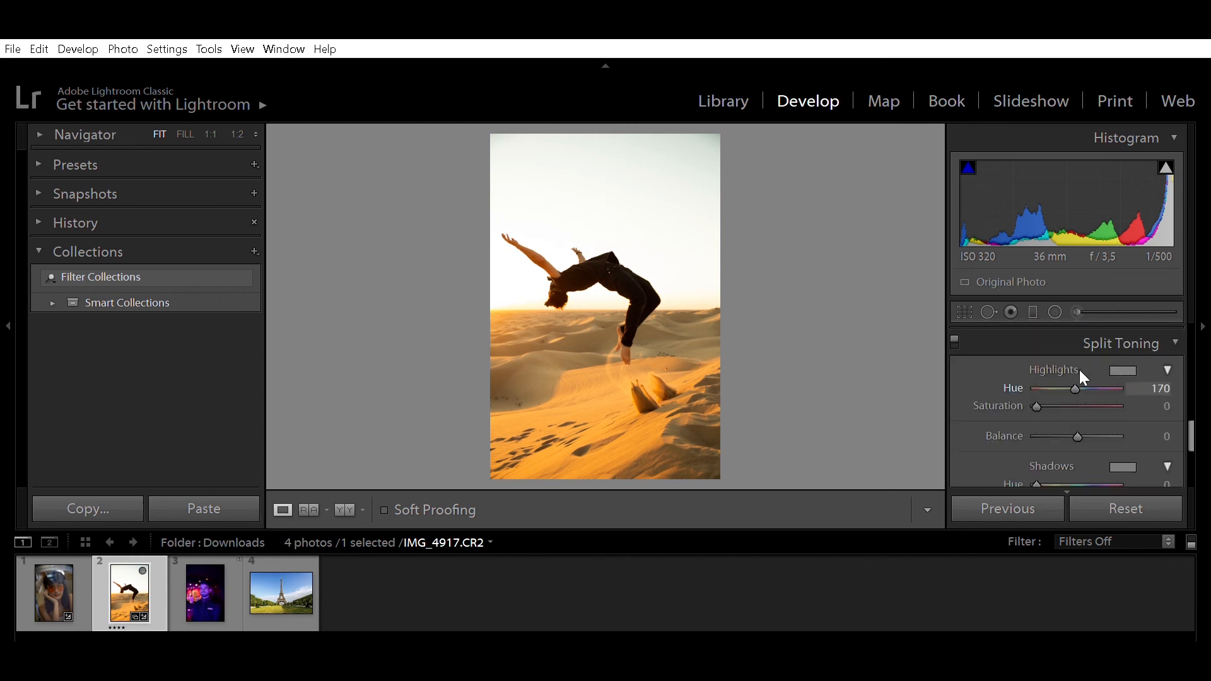
pyautogui.click(1135, 340)
# Step: Reopen the Basic settings and readjust the desert photo's color and tone
pyautogui.click(1150, 370)
pyautogui.scroll(6, 1116, 359)
pyautogui.click(1144, 365)
pyautogui.click(1127, 338)
pyautogui.click(1126, 334)
pyautogui.click(1070, 363)
pyautogui.scroll(-1, 1097, 386)
pyautogui.moveTo(1083, 403); pyautogui.dragTo(1081, 350)
pyautogui.scroll(-2, 1071, 401)
pyautogui.scroll(-4, 1074, 375)
# Step: Set the desert photo's HSL luminance to −5 for Aqua and +100 for Blue
pyautogui.click(1110, 408)
pyautogui.click(1103, 342)
pyautogui.click(1097, 369)
pyautogui.scroll(-2, 1084, 356)
pyautogui.scroll(1, 1078, 354)
pyautogui.moveTo(1080, 409); pyautogui.dragTo(1077, 373)
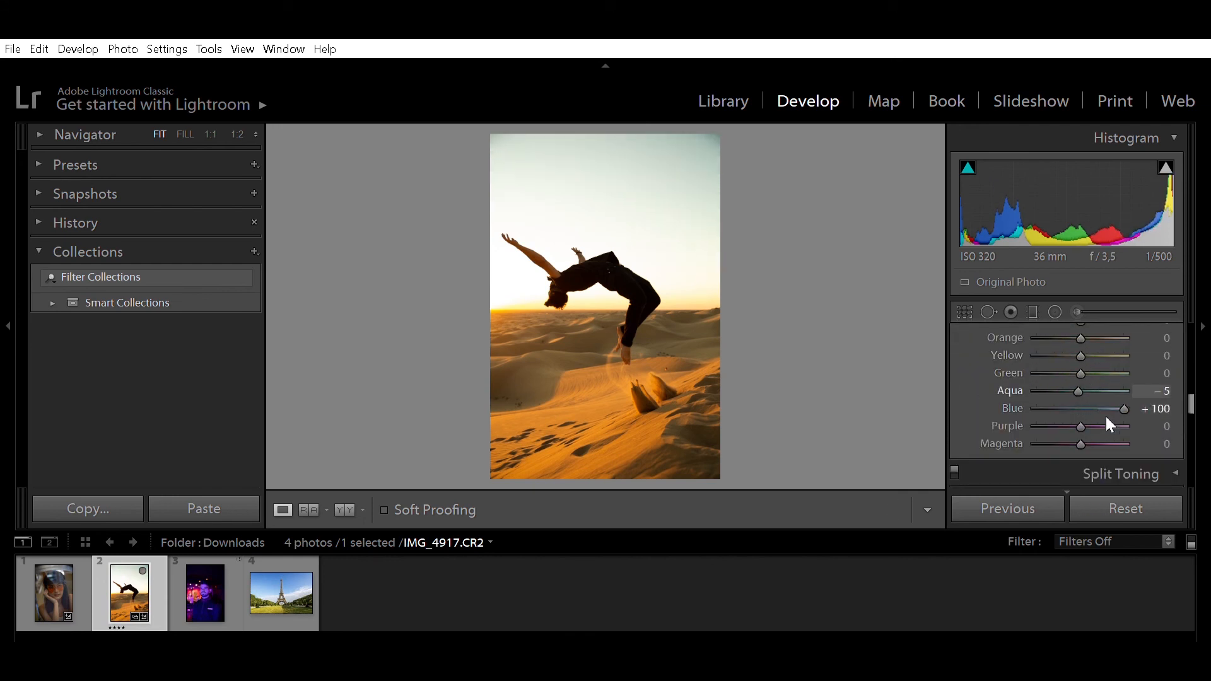
# Step: Compare the desert photo's original and edited versions side by side in the Before & After view
pyautogui.scroll(-1, 1102, 376)
pyautogui.scroll(3, 1102, 376)
pyautogui.click(308, 510)
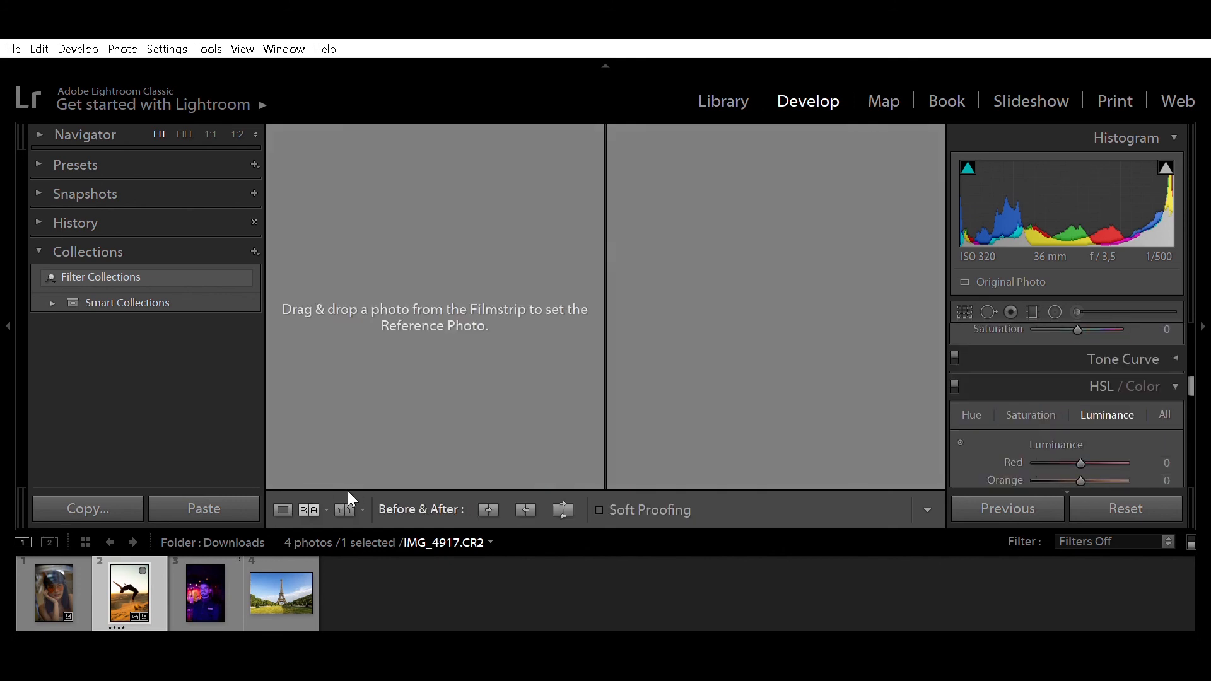
pyautogui.click(344, 508)
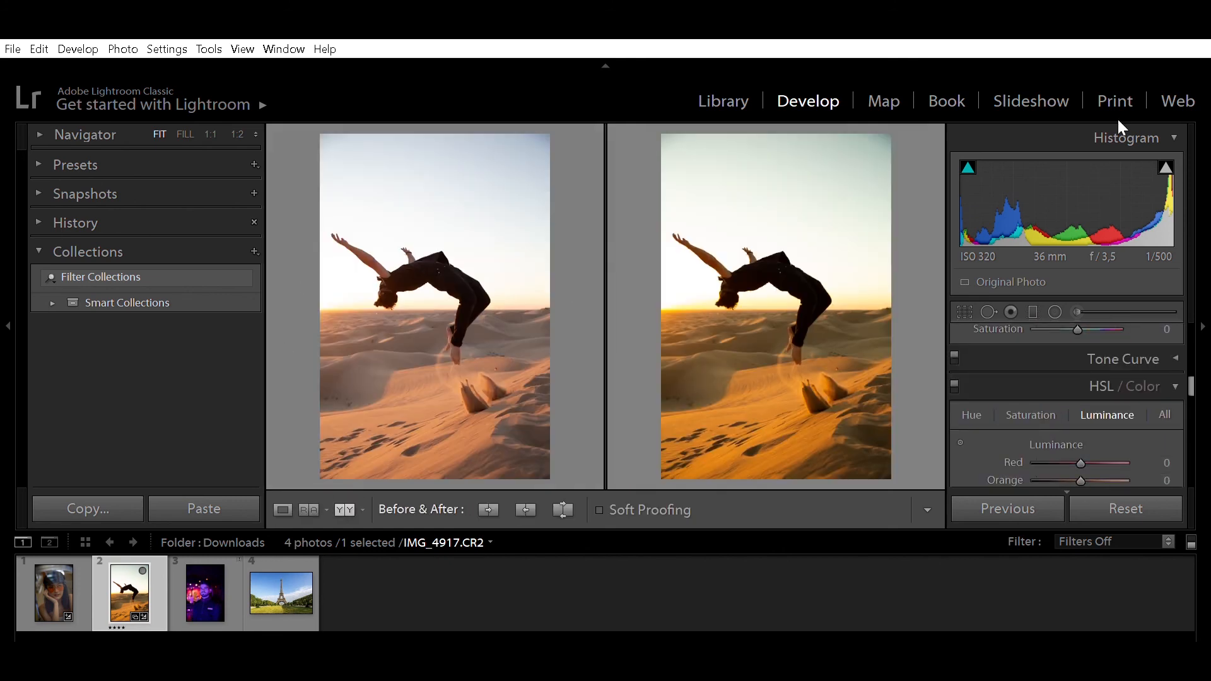